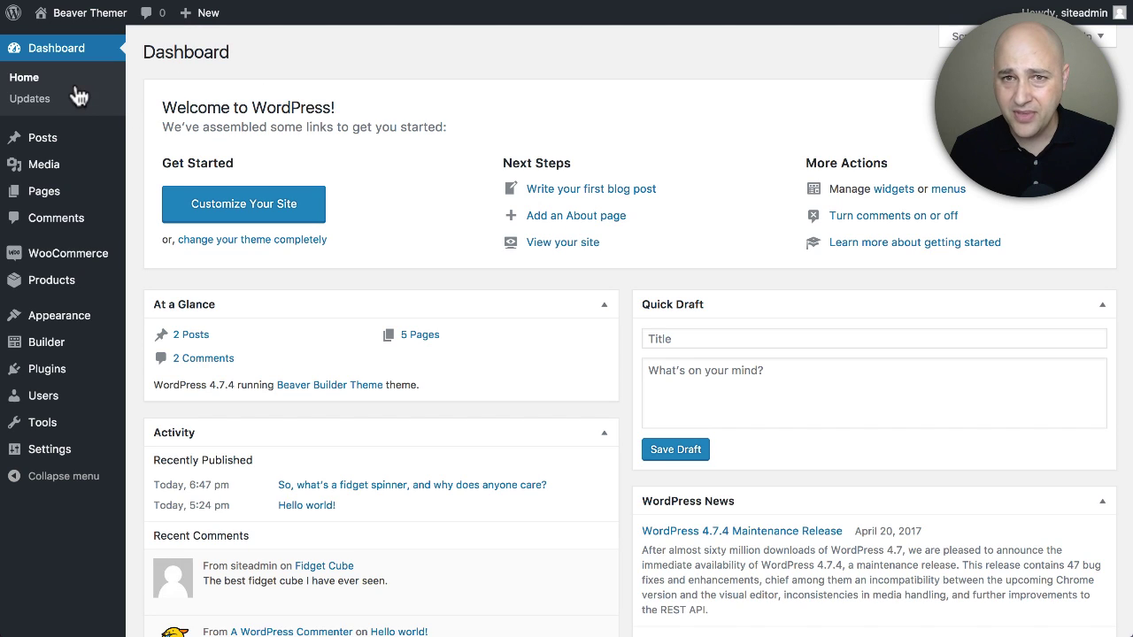
# Step: Create a Theme Layout titled "Header Posts Fidget Cubes" with Header as its layout
pyautogui.moveTo(50, 330)
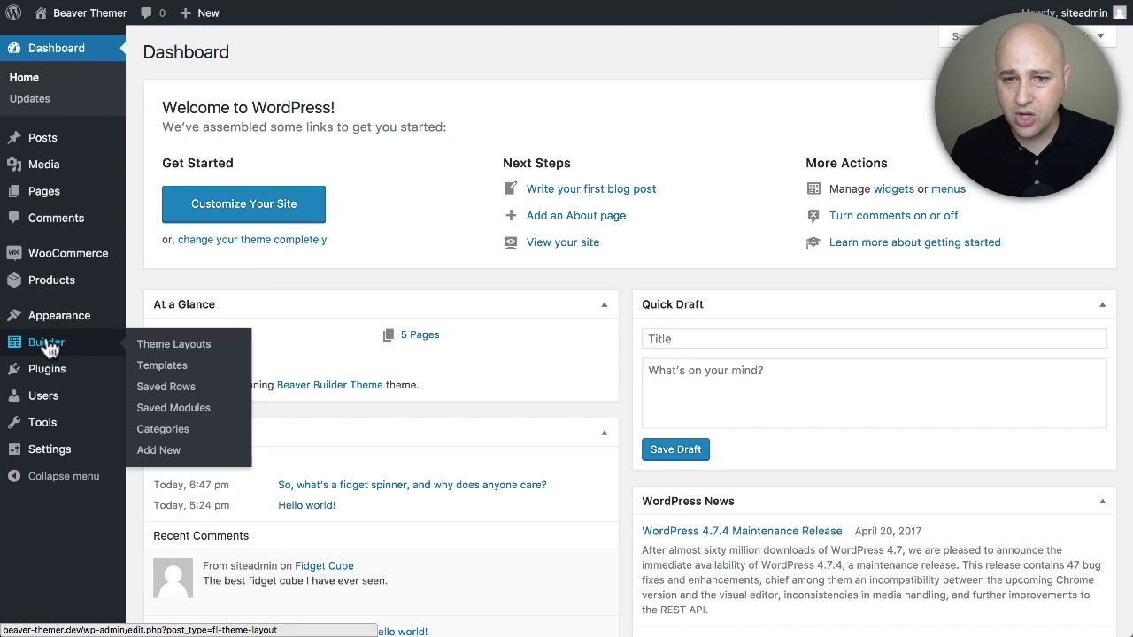
pyautogui.click(166, 351)
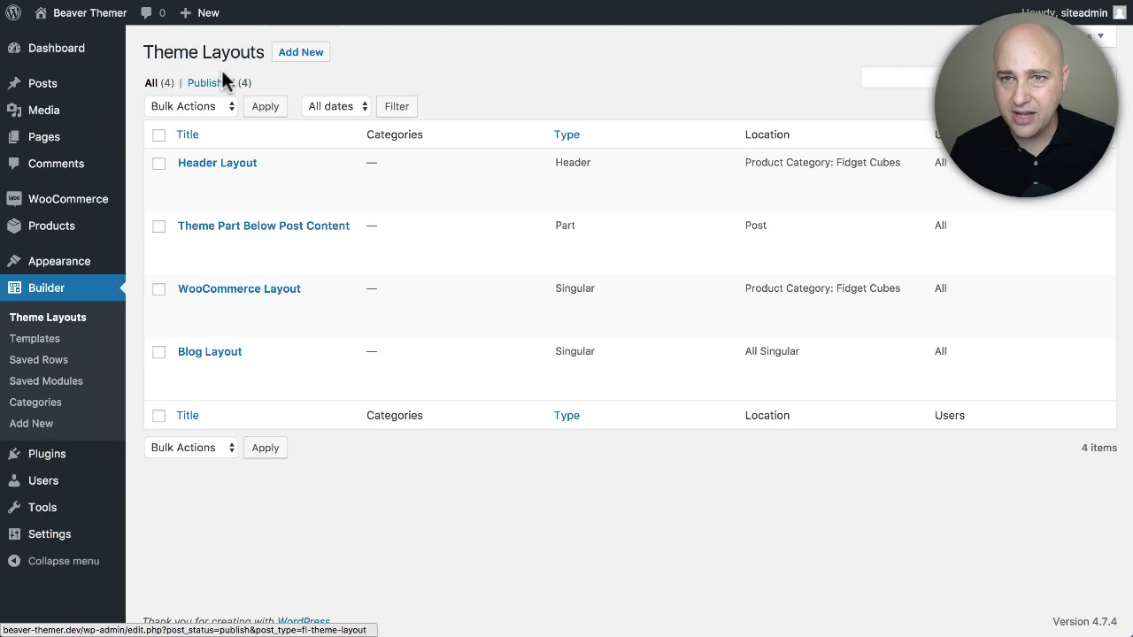
pyautogui.click(315, 56)
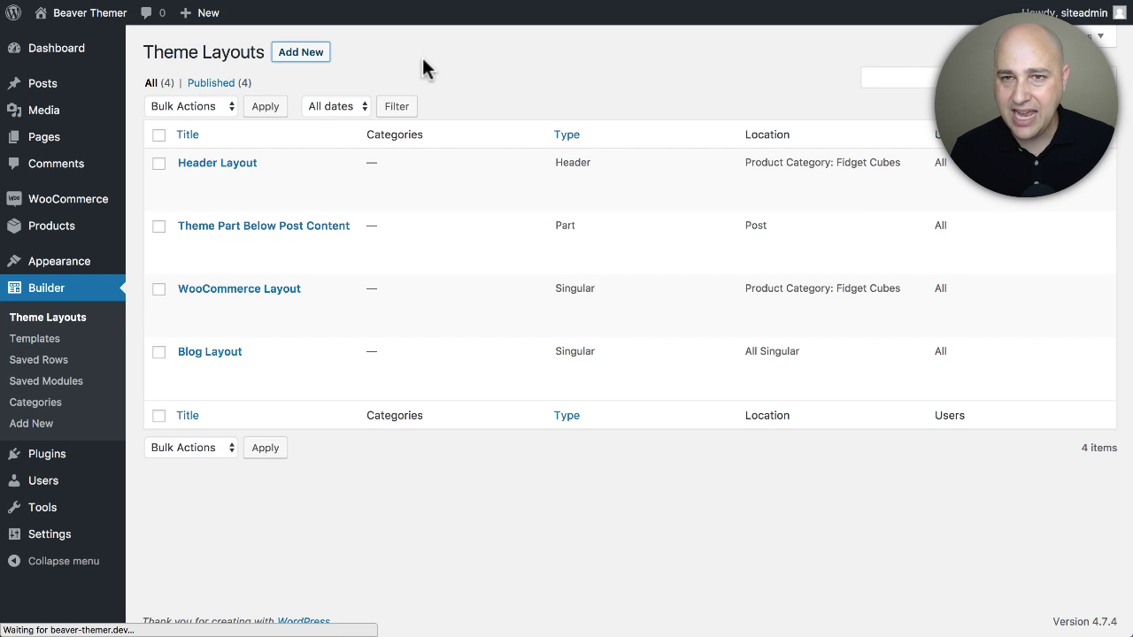
pyautogui.click(383, 129)
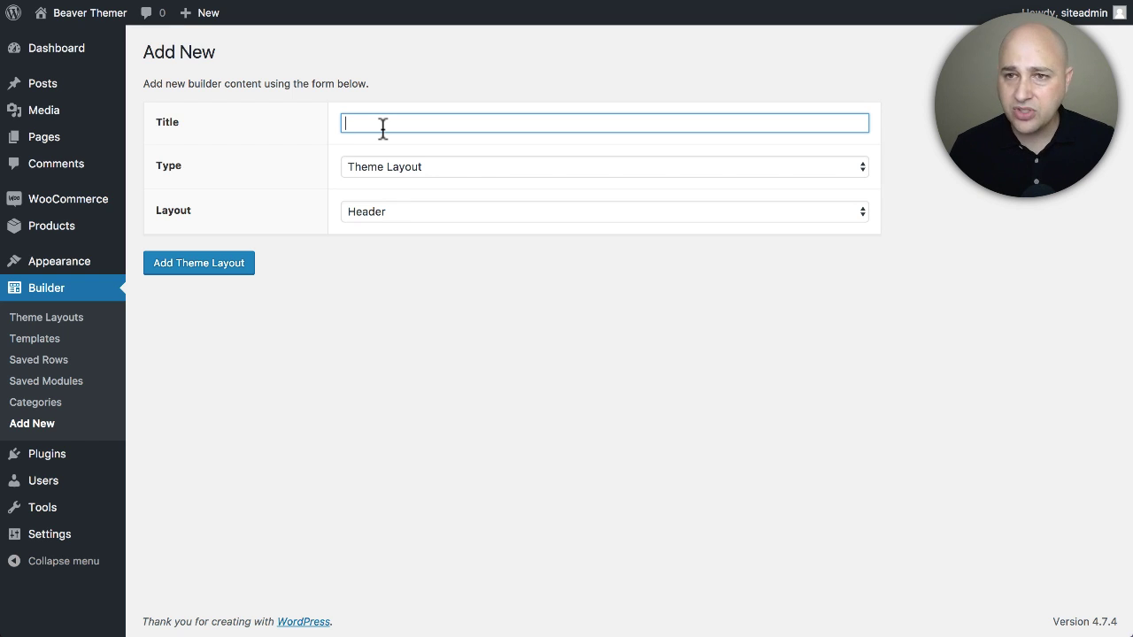
pyautogui.write('Header Posts Fidget Cubes')
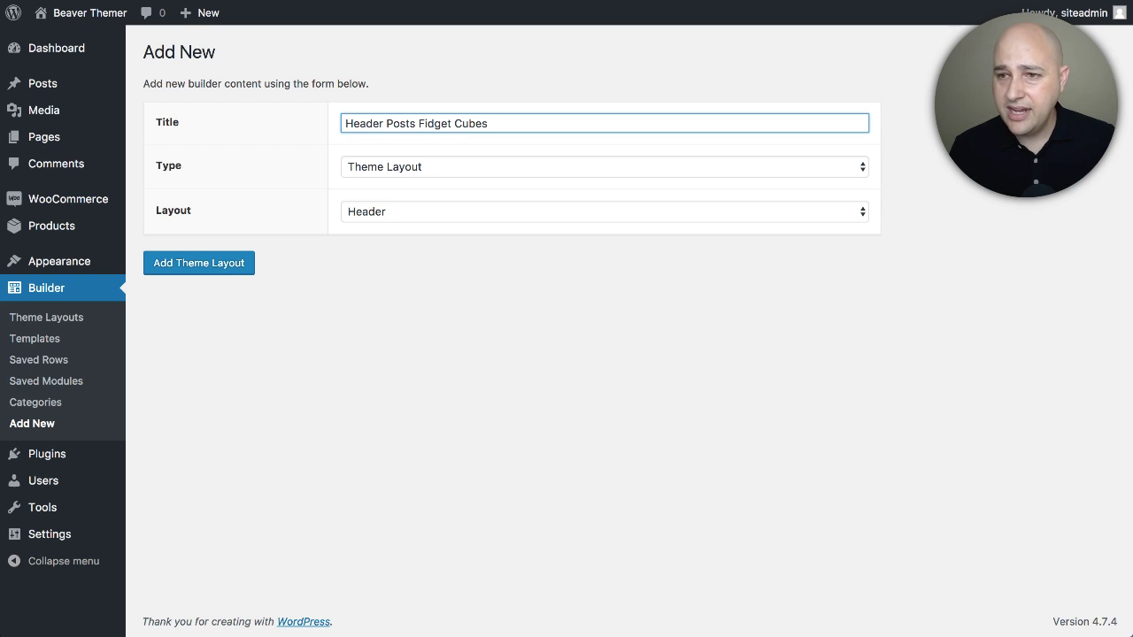
pyautogui.click(434, 177)
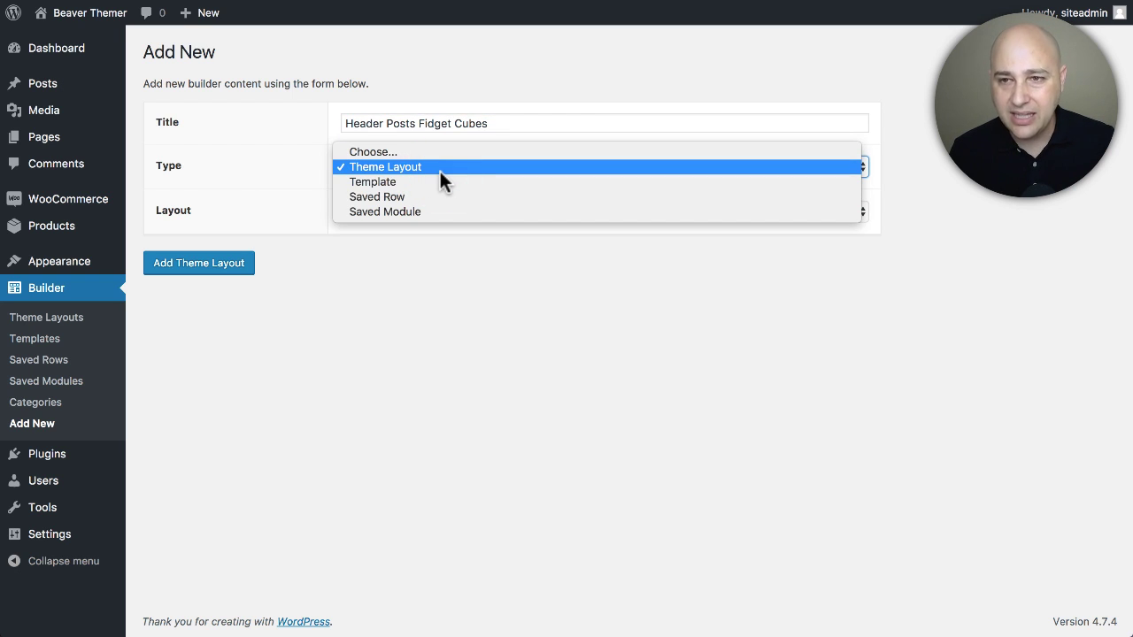
pyautogui.click(440, 171)
pyautogui.click(434, 212)
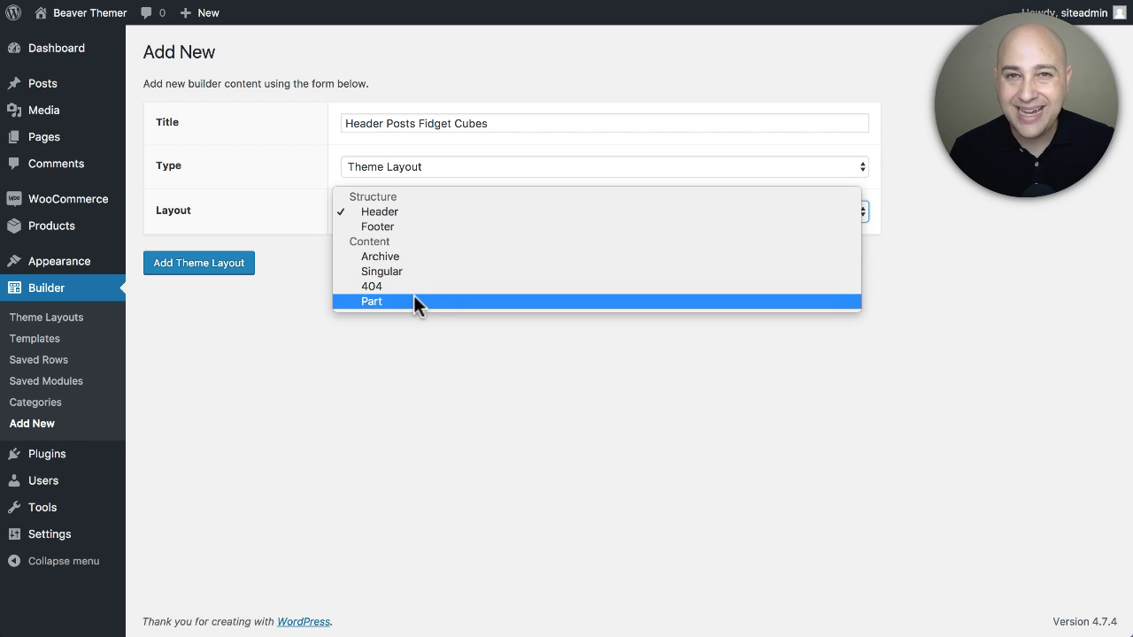
pyautogui.click(410, 212)
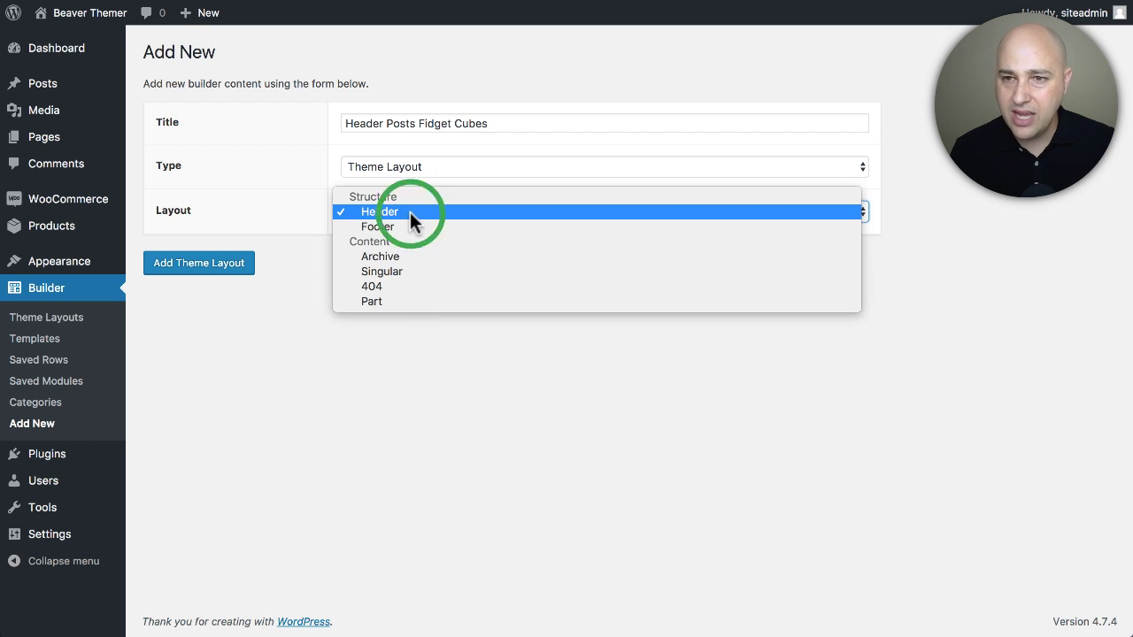
pyautogui.click(197, 270)
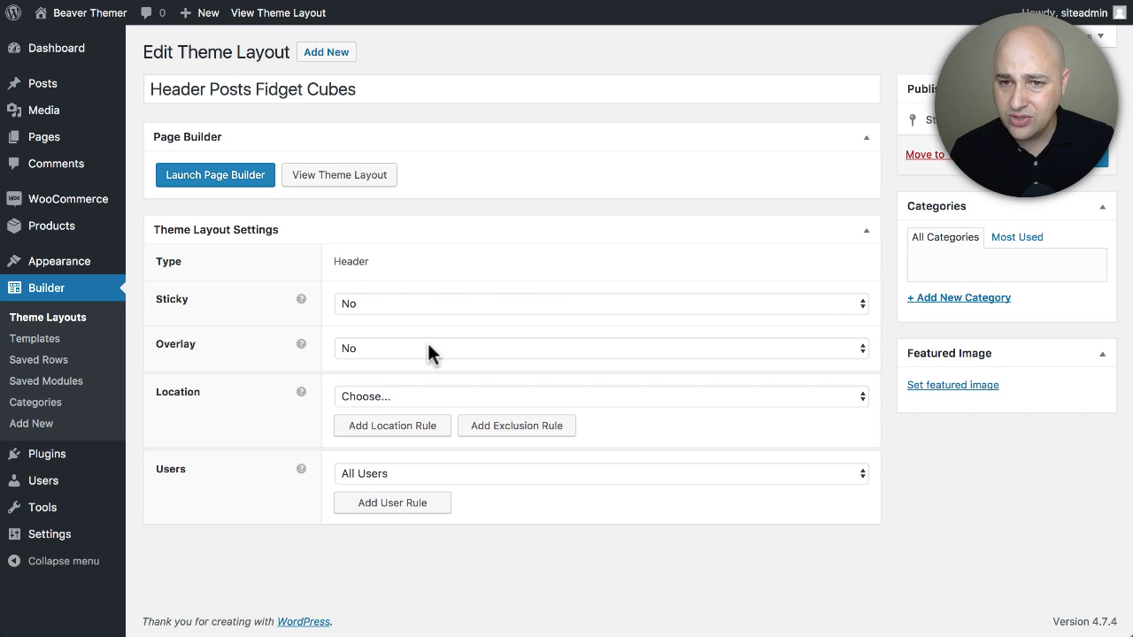
# Step: Set the header layout's location rule to the Post Category Fidget Spinners
pyautogui.click(428, 400)
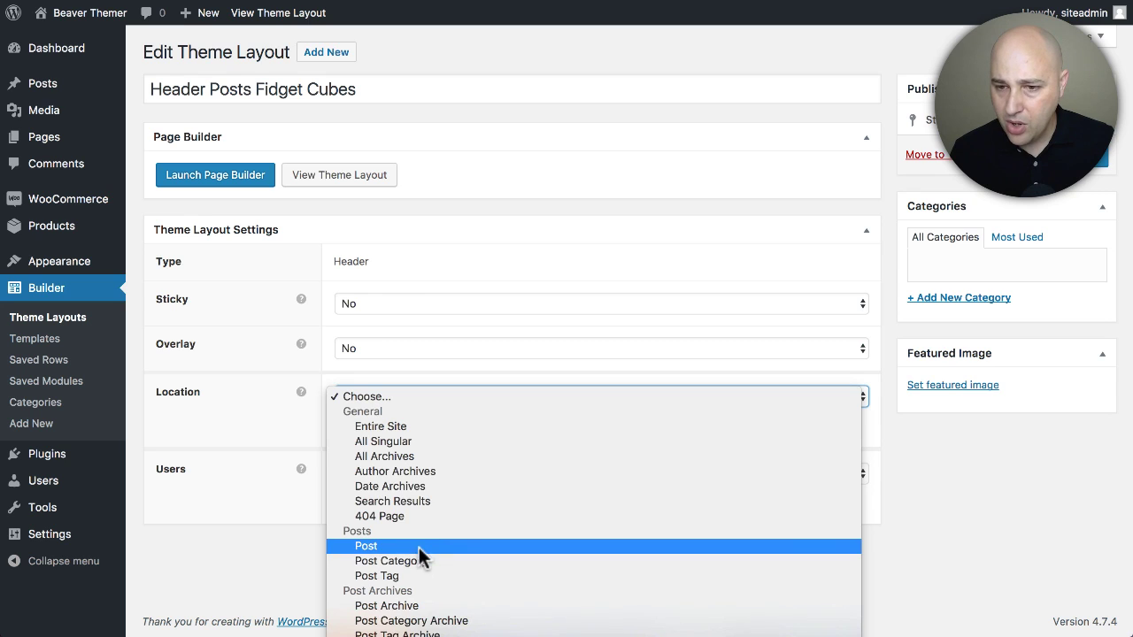
pyautogui.press('Escape')
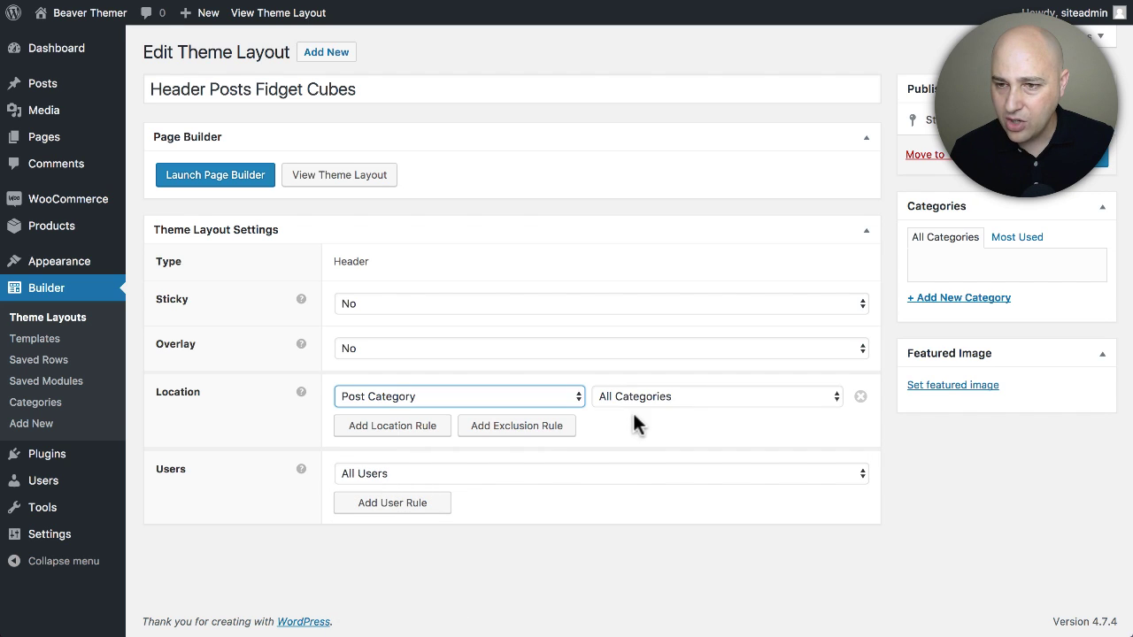
pyautogui.click(671, 397)
pyautogui.click(666, 411)
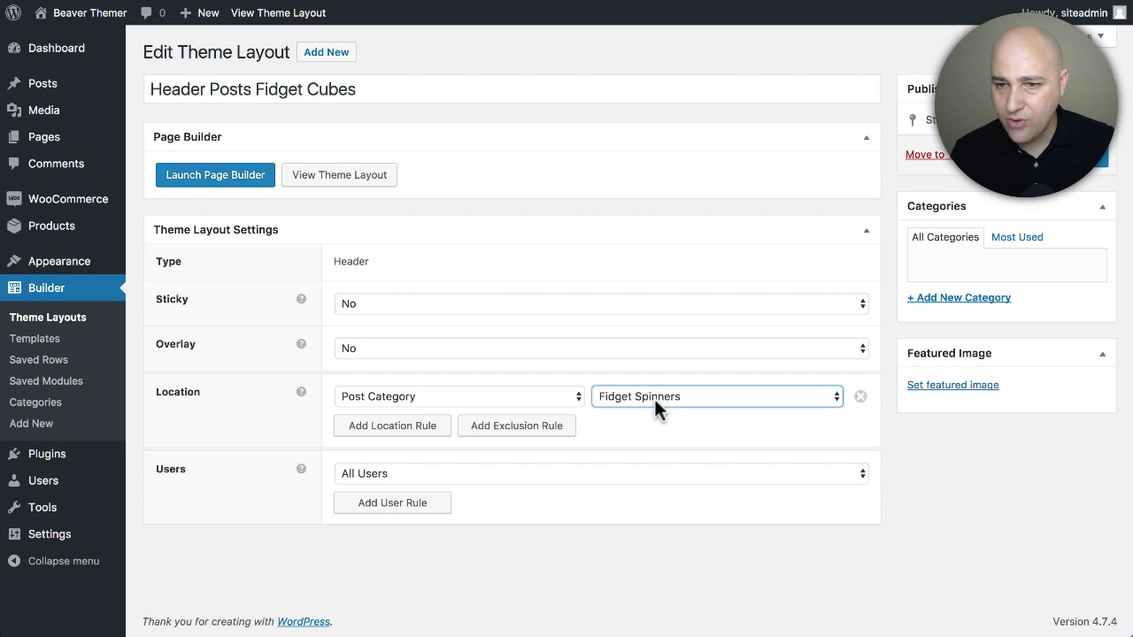
# Step: Set the header's Sticky and Shrink options to Yes, keeping Overlay at No
pyautogui.click(463, 301)
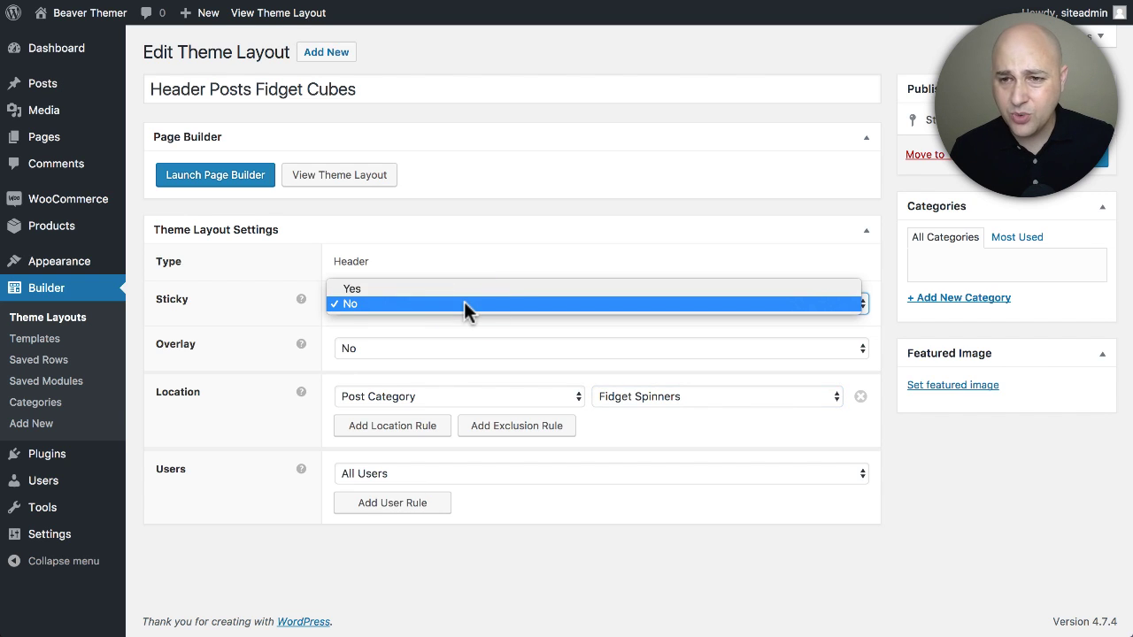
pyautogui.click(467, 289)
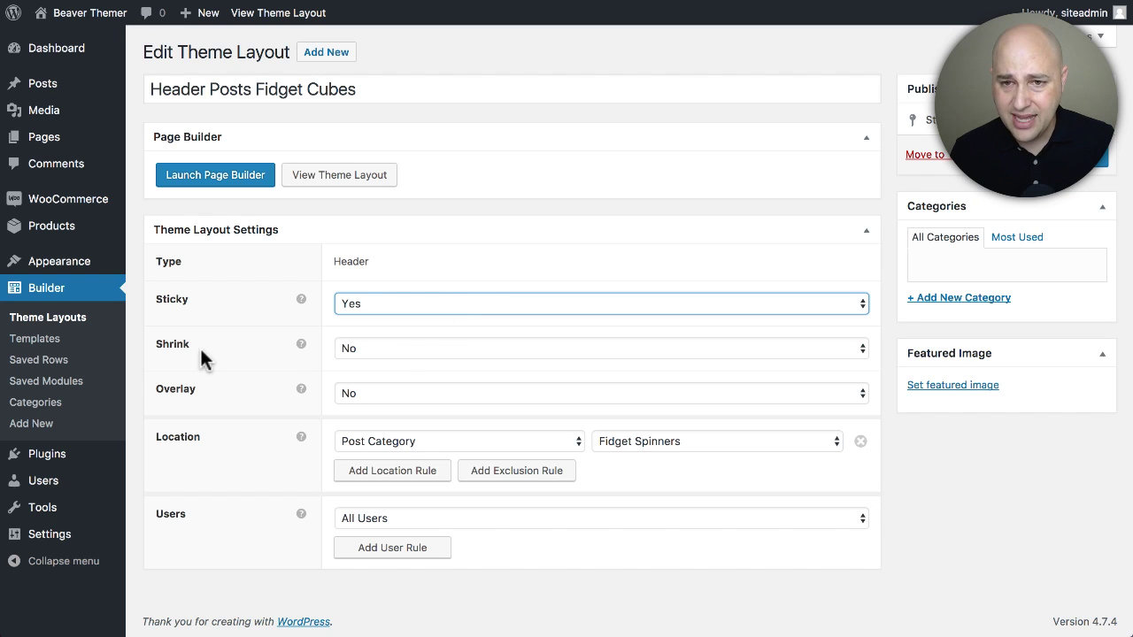
pyautogui.click(437, 348)
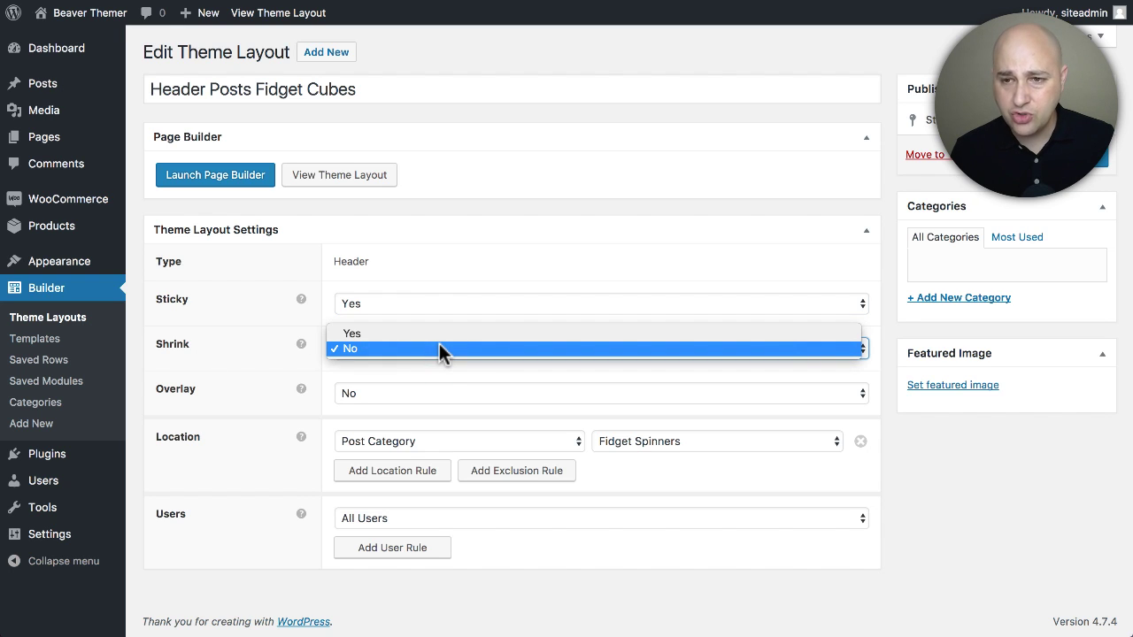
pyautogui.press('Escape')
pyautogui.press('y')
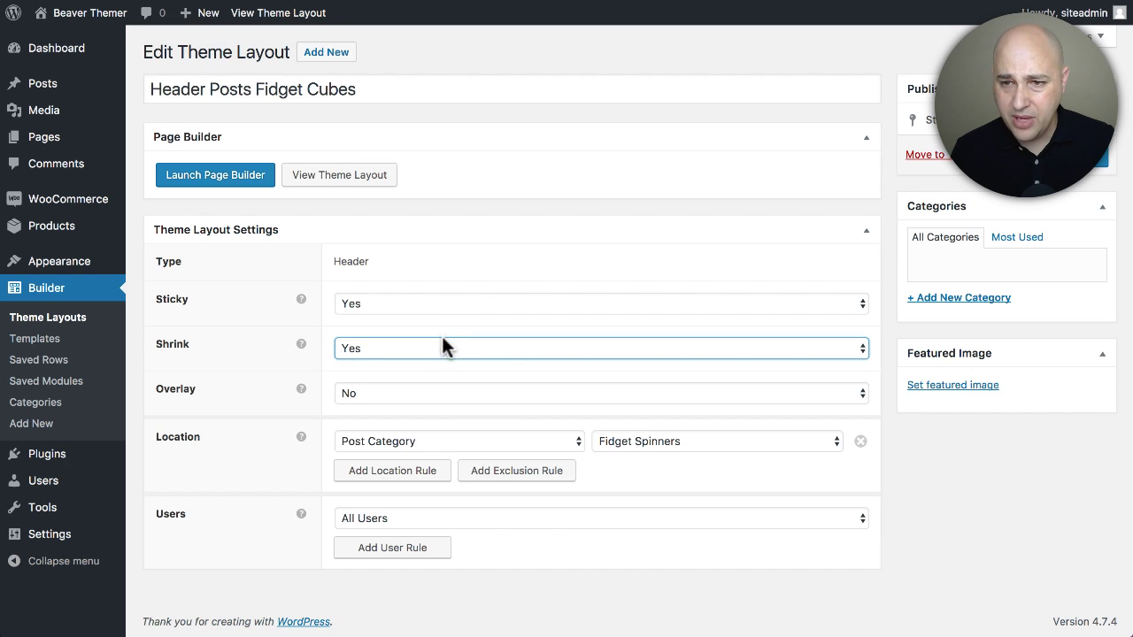
pyautogui.click(426, 396)
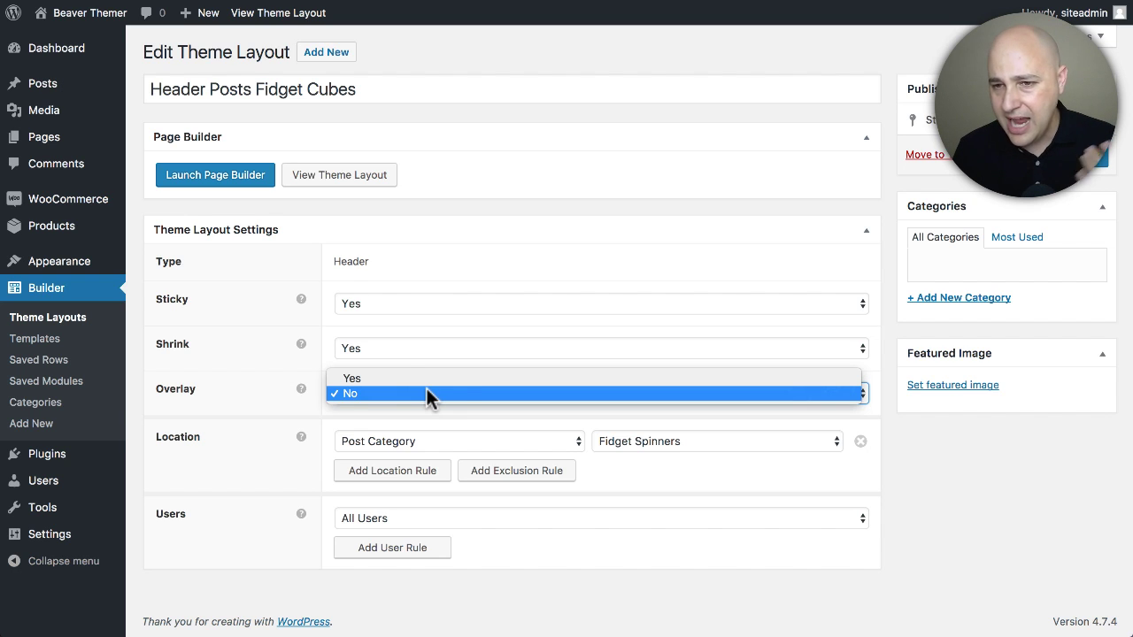
pyautogui.click(427, 390)
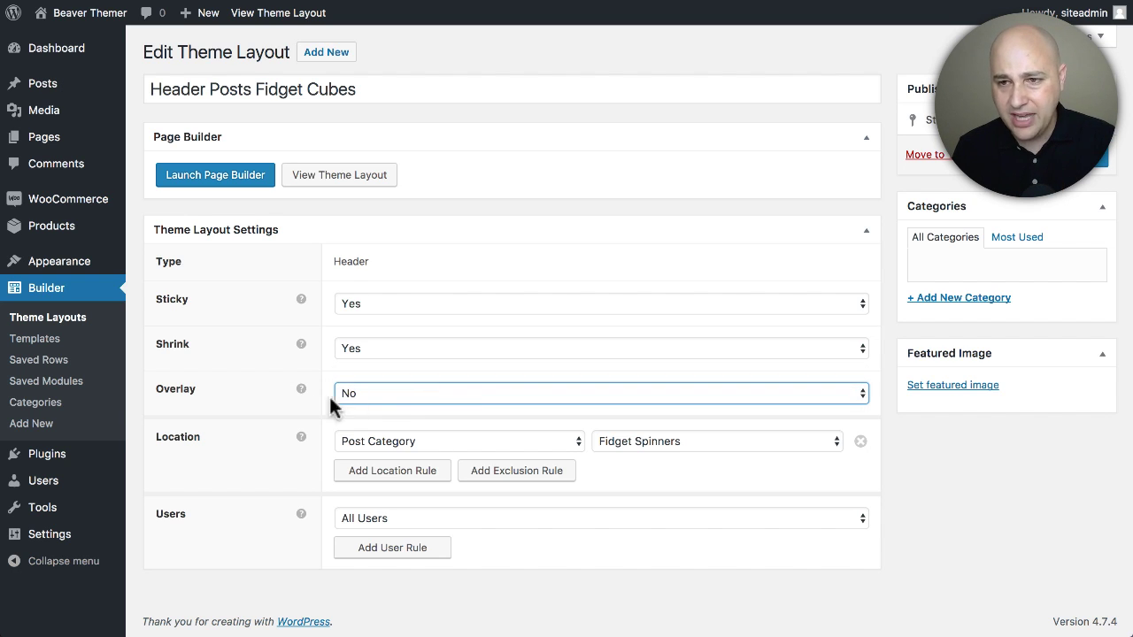
pyautogui.click(257, 346)
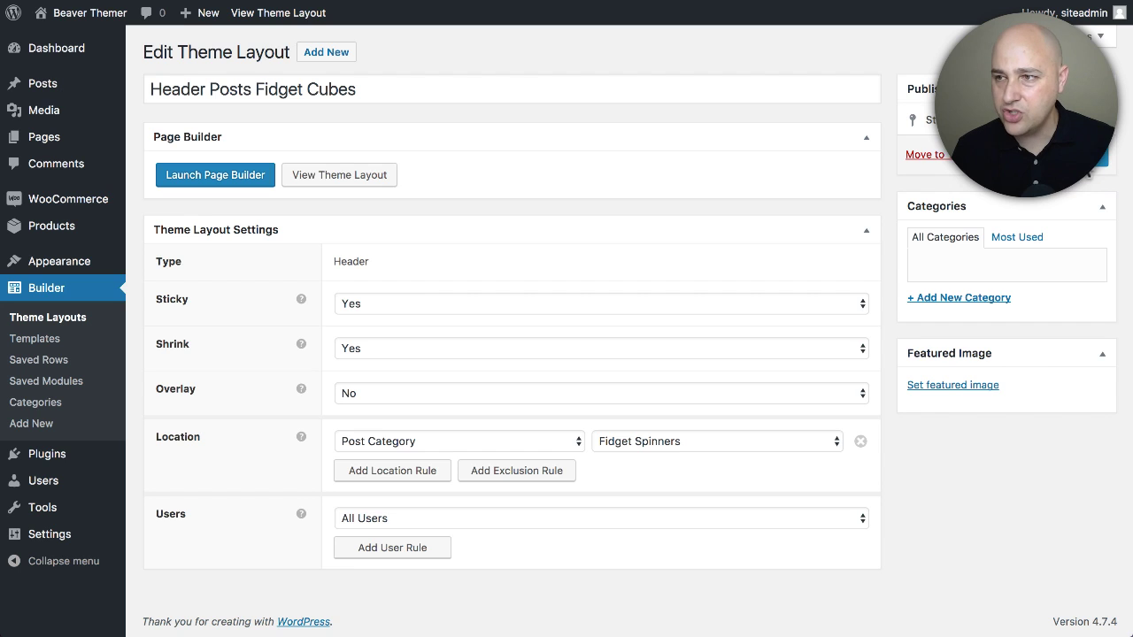
# Step: Publish the header layout and check it on the fidget spinner blog post
pyautogui.click(1080, 155)
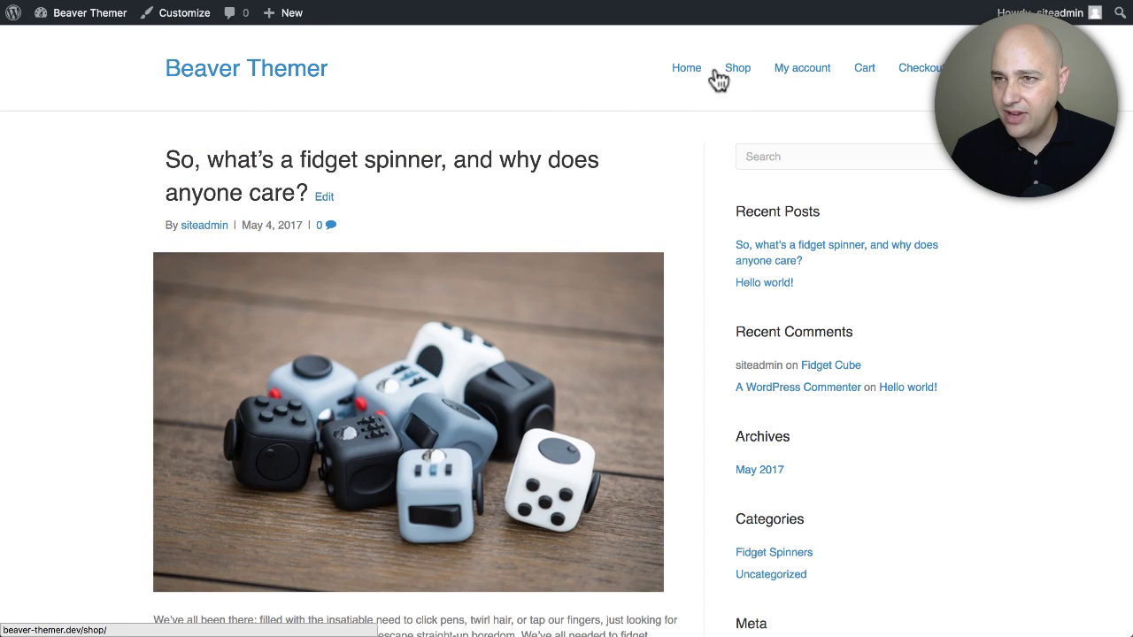
pyautogui.click(293, 163)
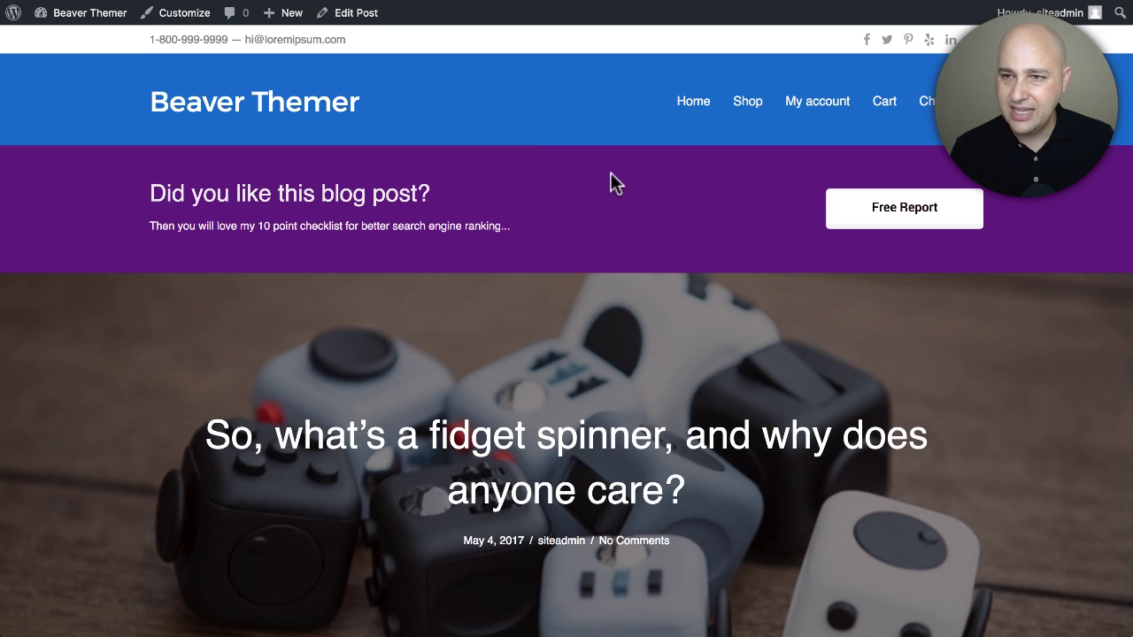
pyautogui.hotkey('ctrl', 'shift', 'Tab')
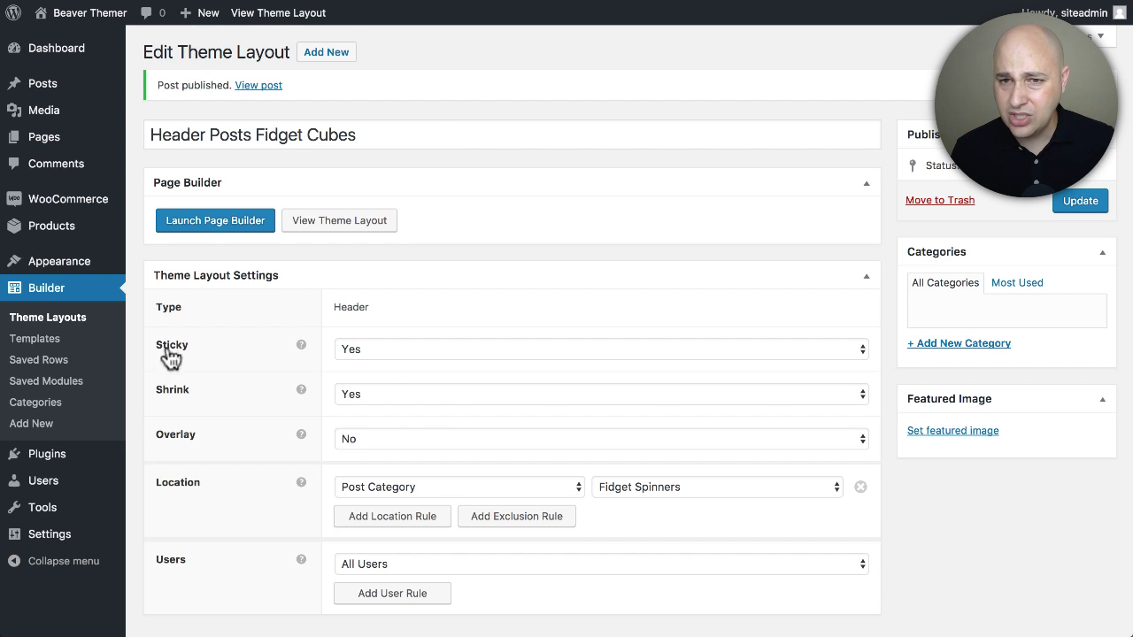
# Step: Launch the page builder for the header layout and open the navigation menu's settings, keeping Primary as the menu
pyautogui.click(215, 234)
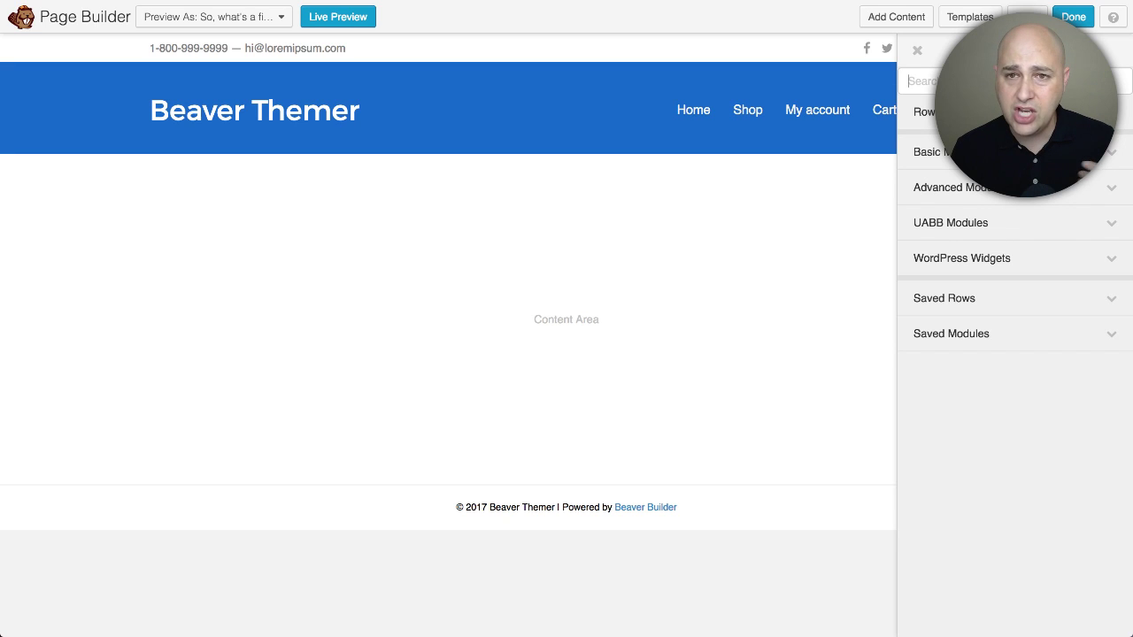
pyautogui.moveTo(118, 150)
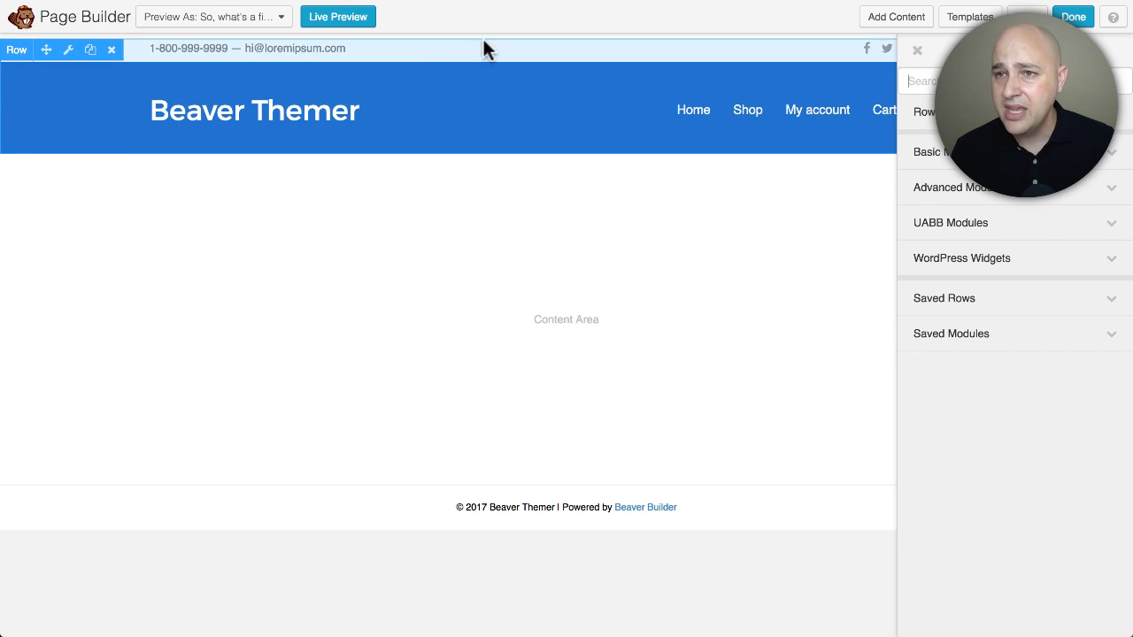
pyautogui.moveTo(601, 55)
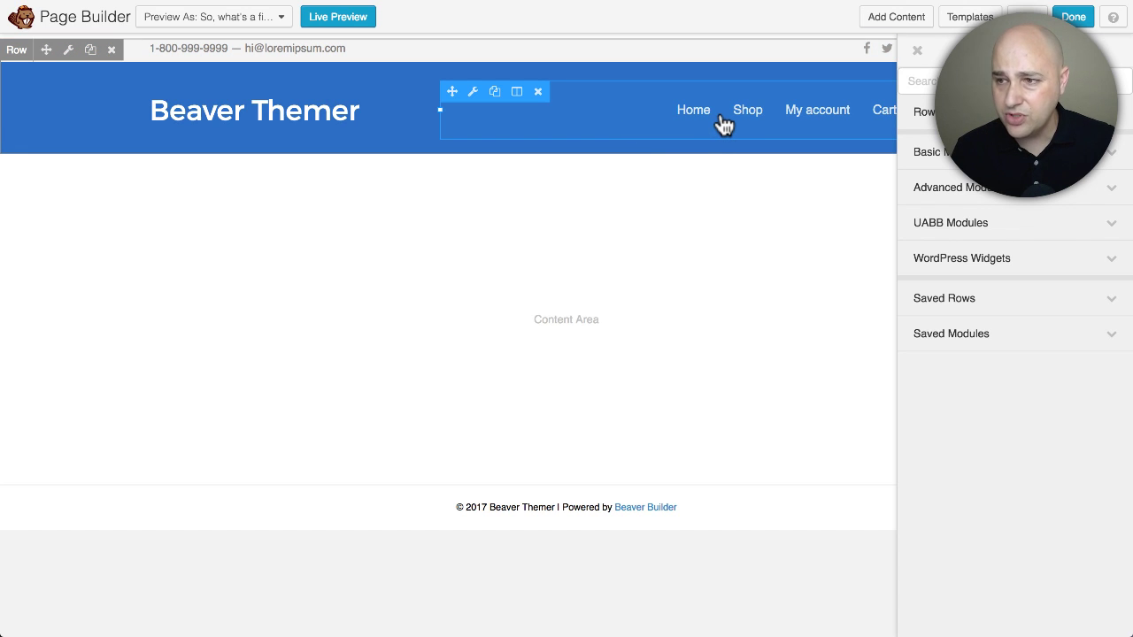
pyautogui.click(690, 125)
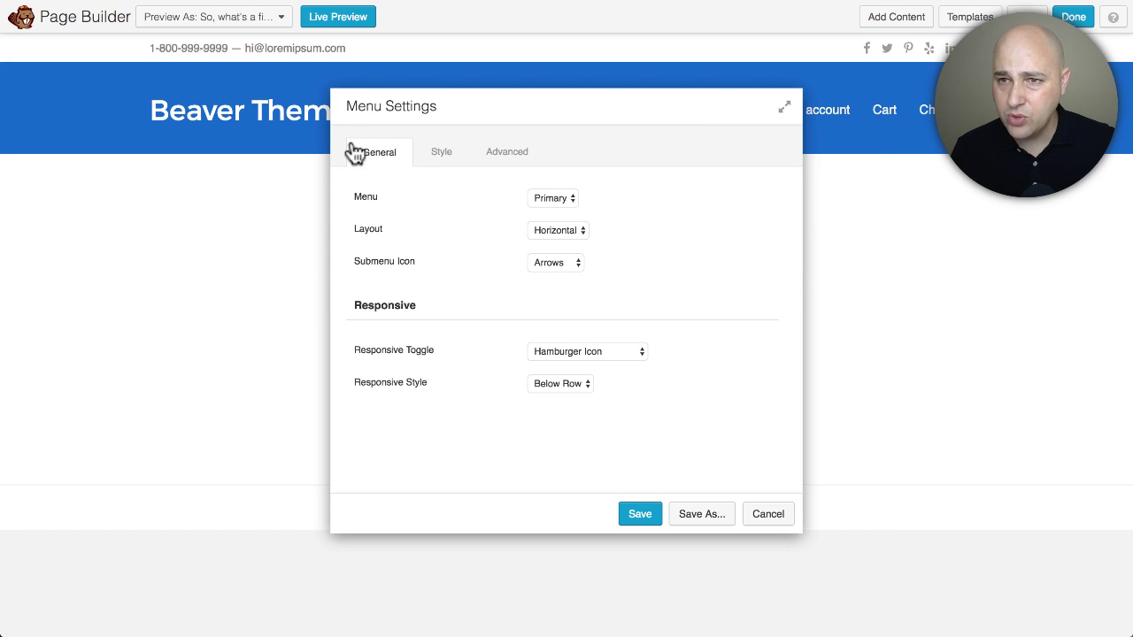
pyautogui.moveTo(536, 119); pyautogui.dragTo(538, 172)
pyautogui.click(537, 248)
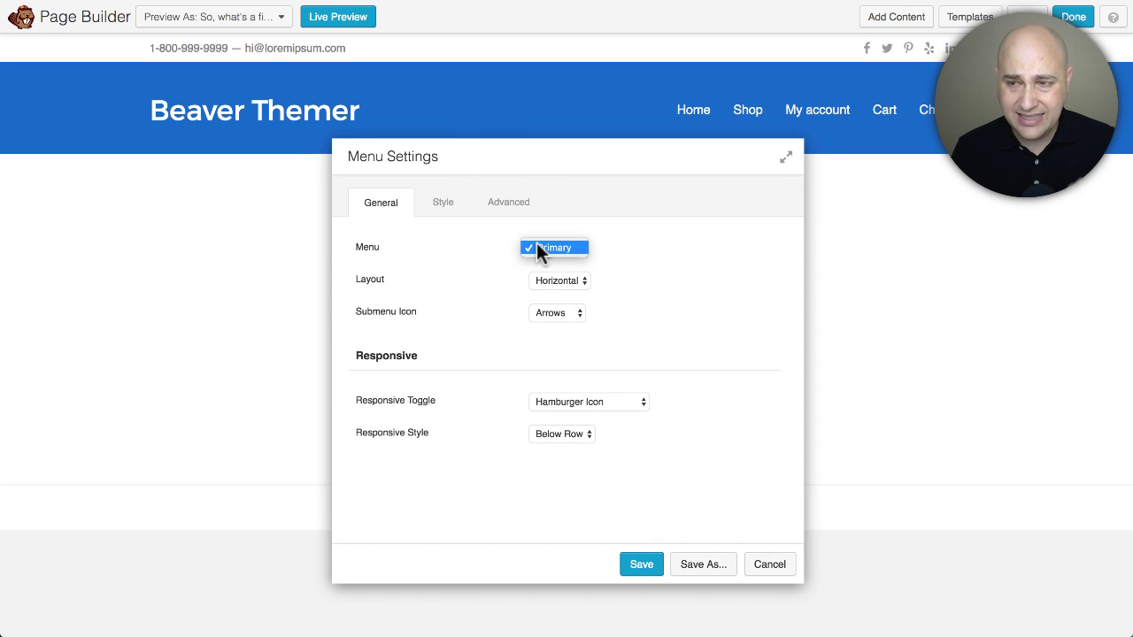
pyautogui.click(537, 247)
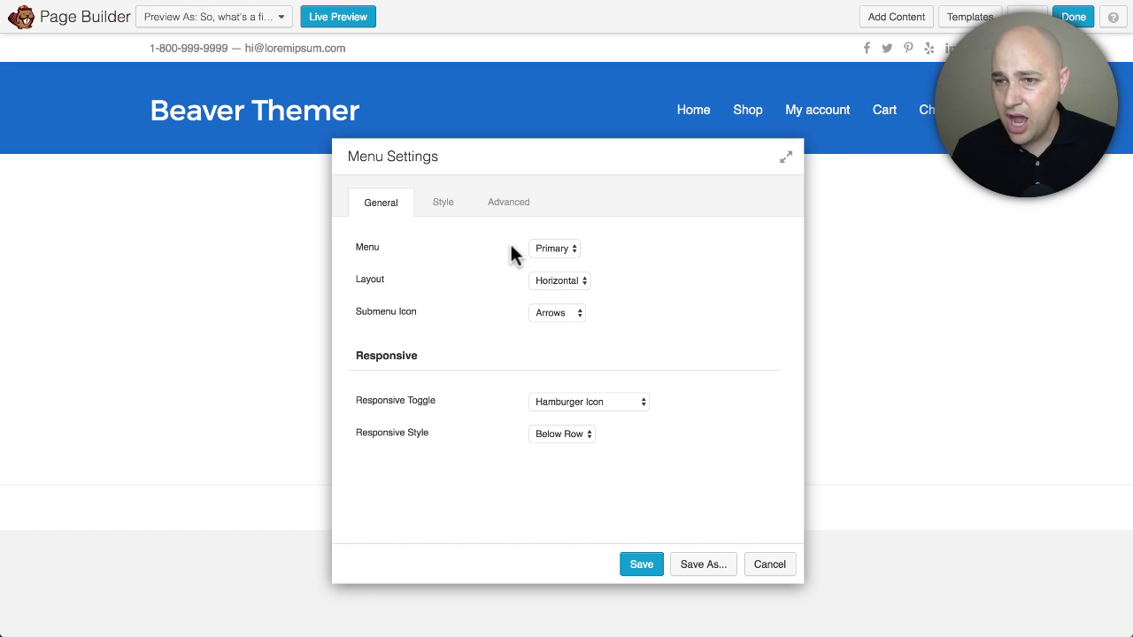
# Step: Try the Vertical layout on the header menu and switch it back to Horizontal
pyautogui.click(559, 281)
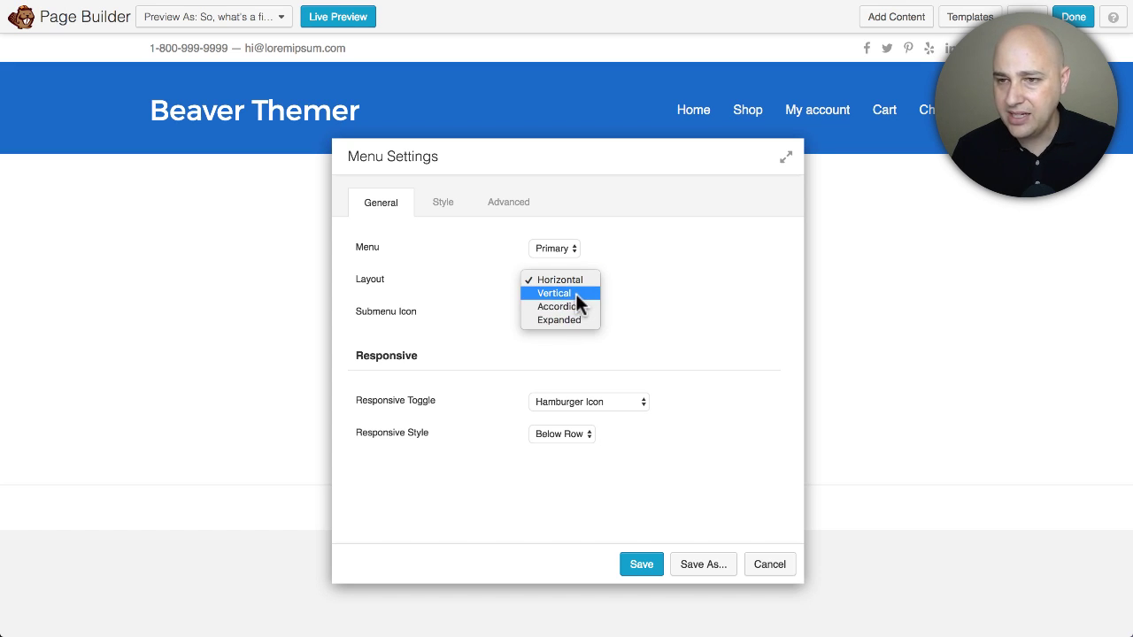
pyautogui.click(578, 294)
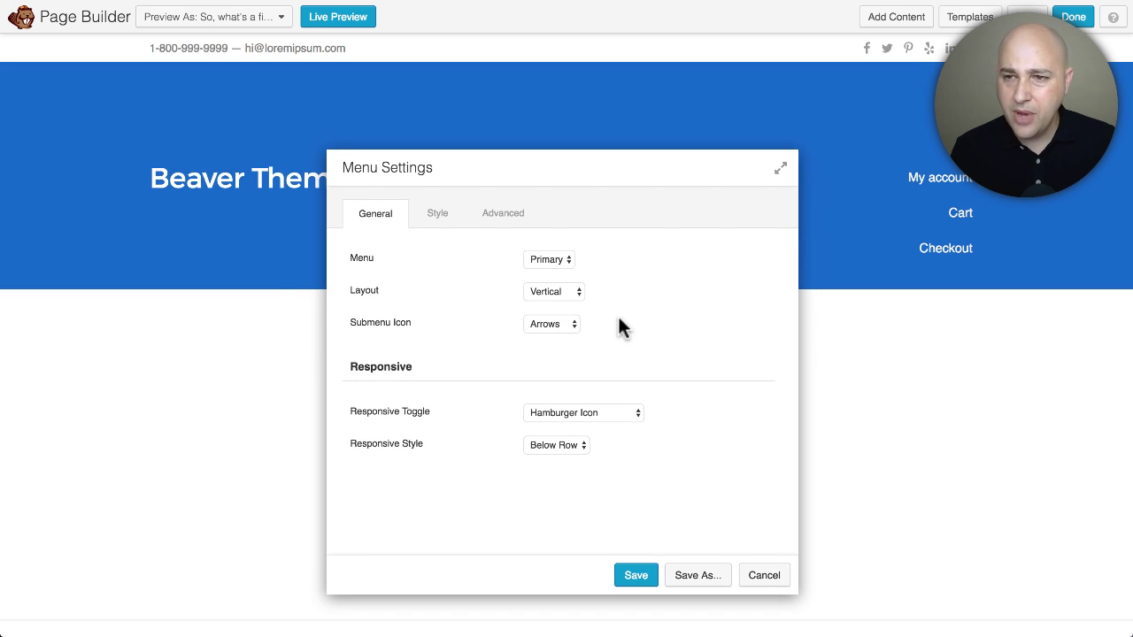
pyautogui.click(569, 293)
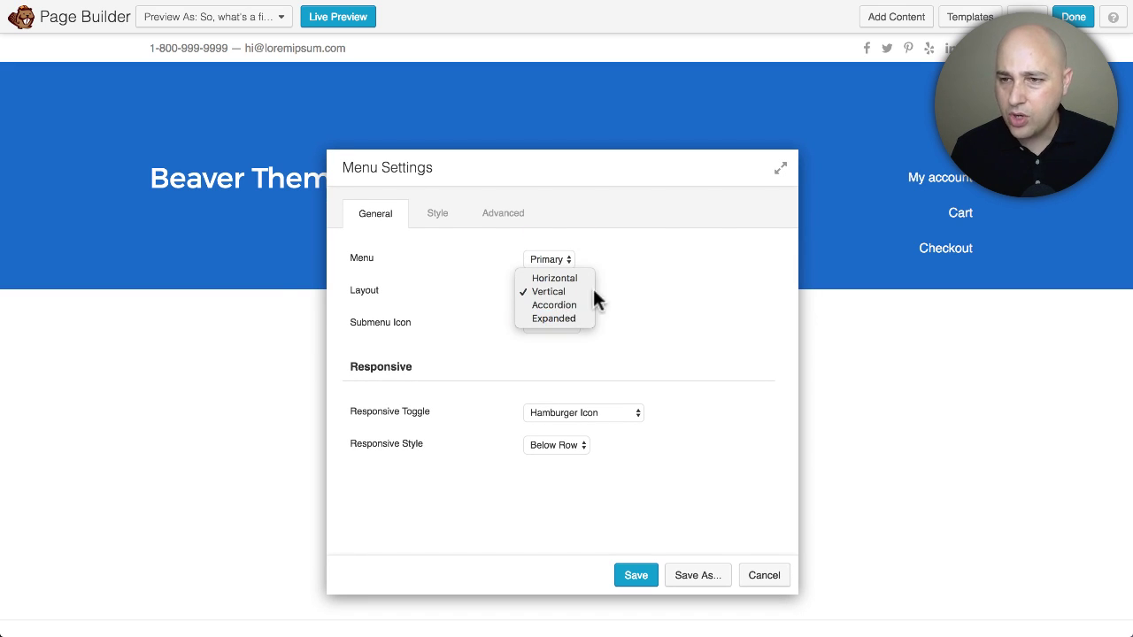
pyautogui.click(537, 278)
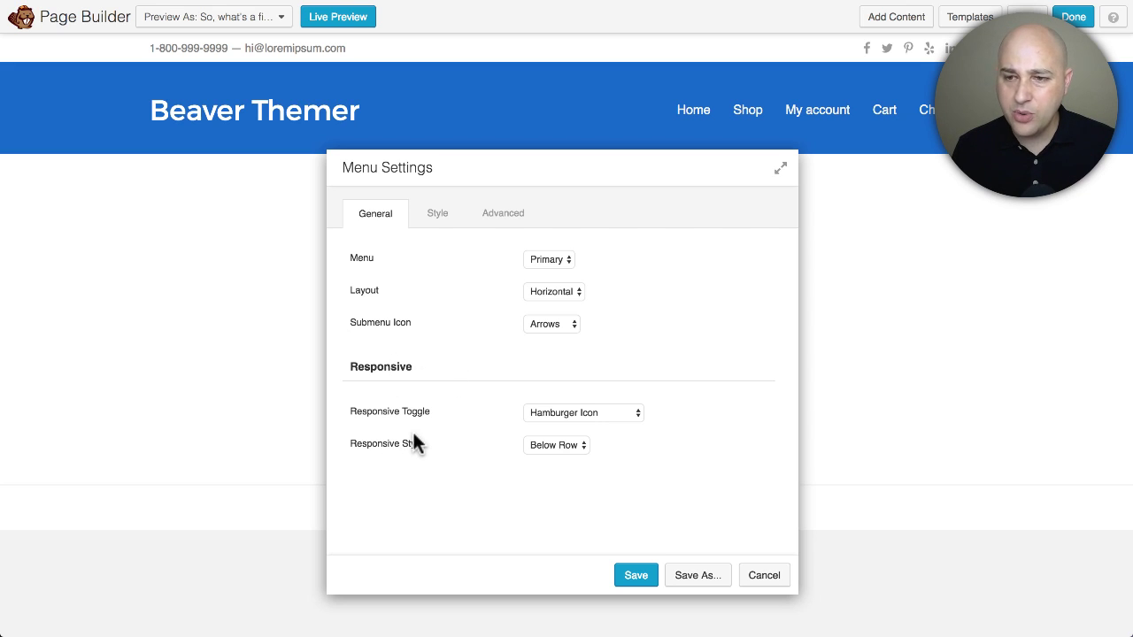
# Step: Examine the available Responsive Toggle and Responsive Style options for the header menu
pyautogui.click(600, 416)
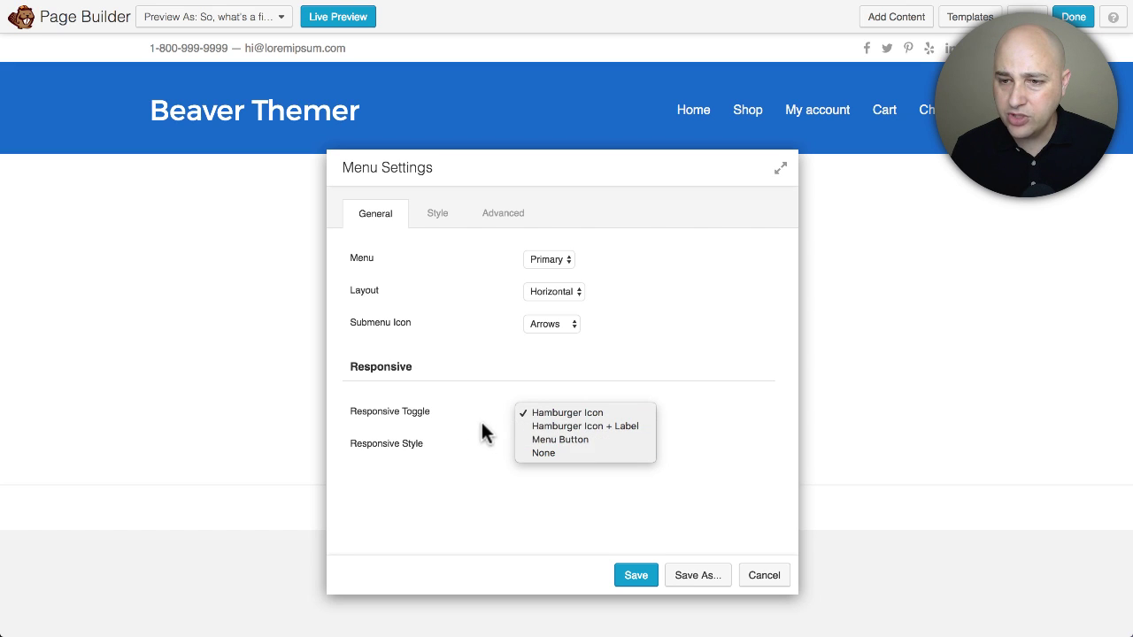
pyautogui.click(434, 413)
pyautogui.click(577, 446)
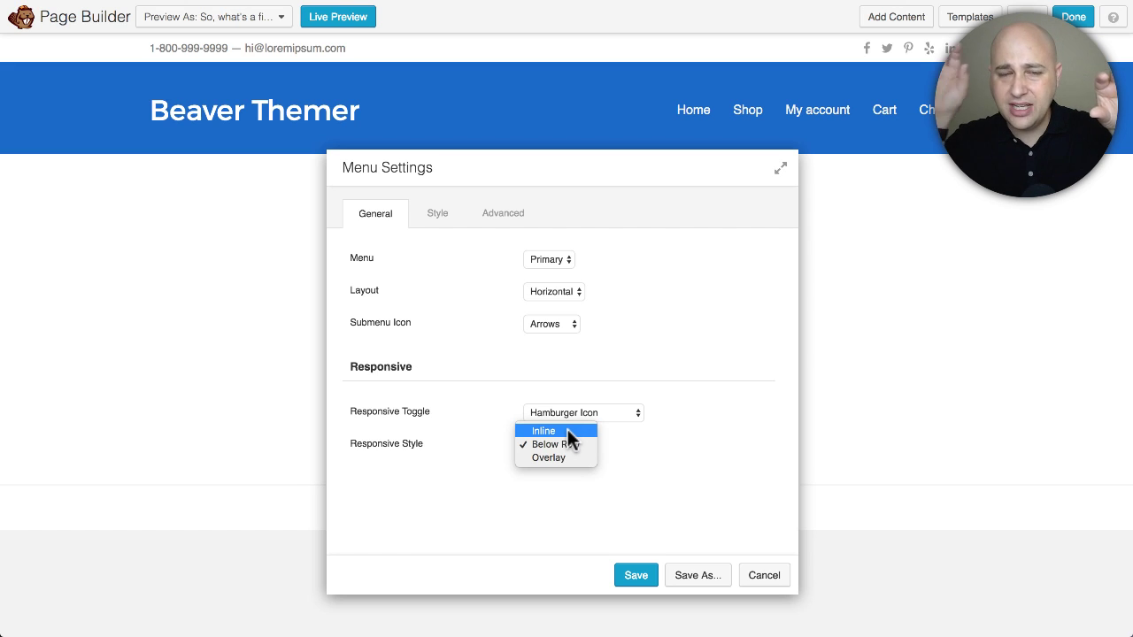
pyautogui.click(525, 341)
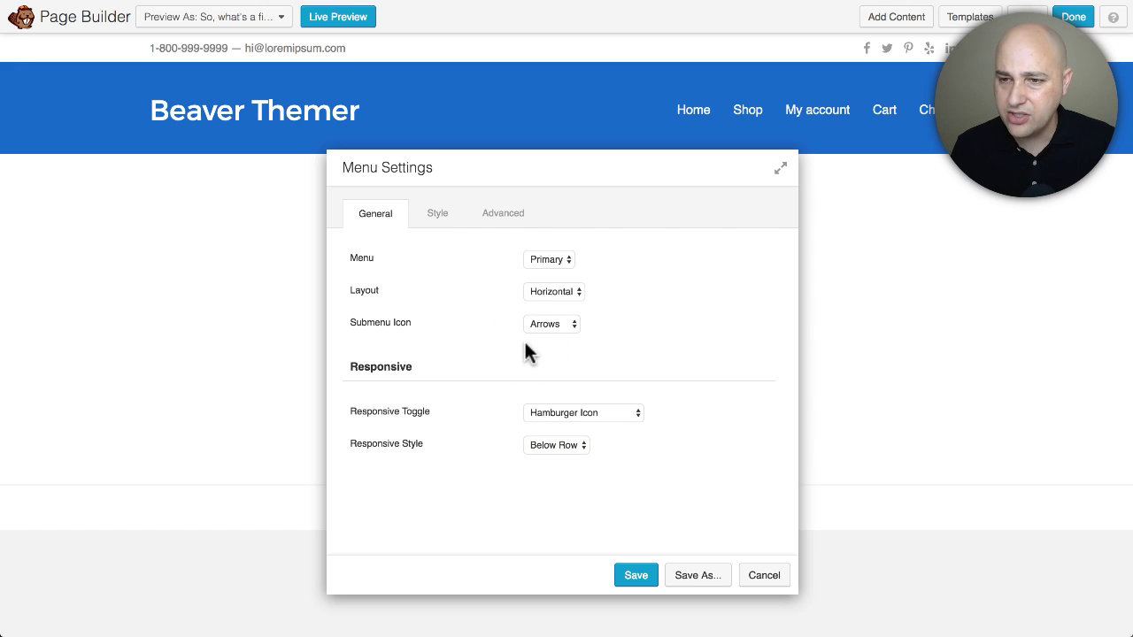
# Step: Set the header menu's alignment to Left, review its remaining style options, and save the menu settings
pyautogui.click(436, 218)
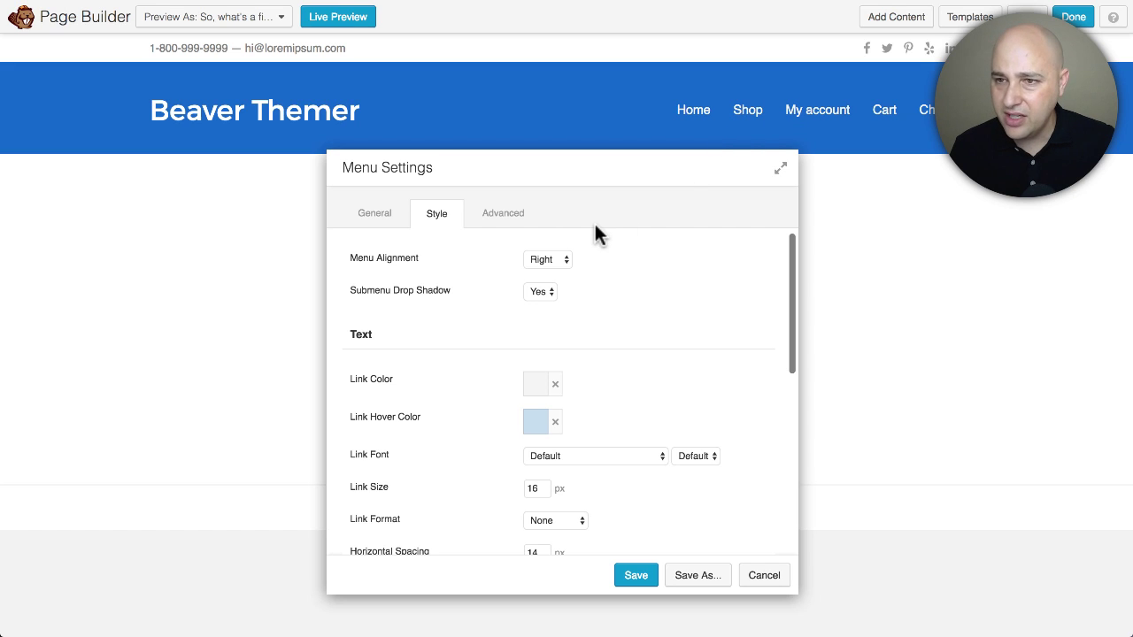
pyautogui.click(562, 259)
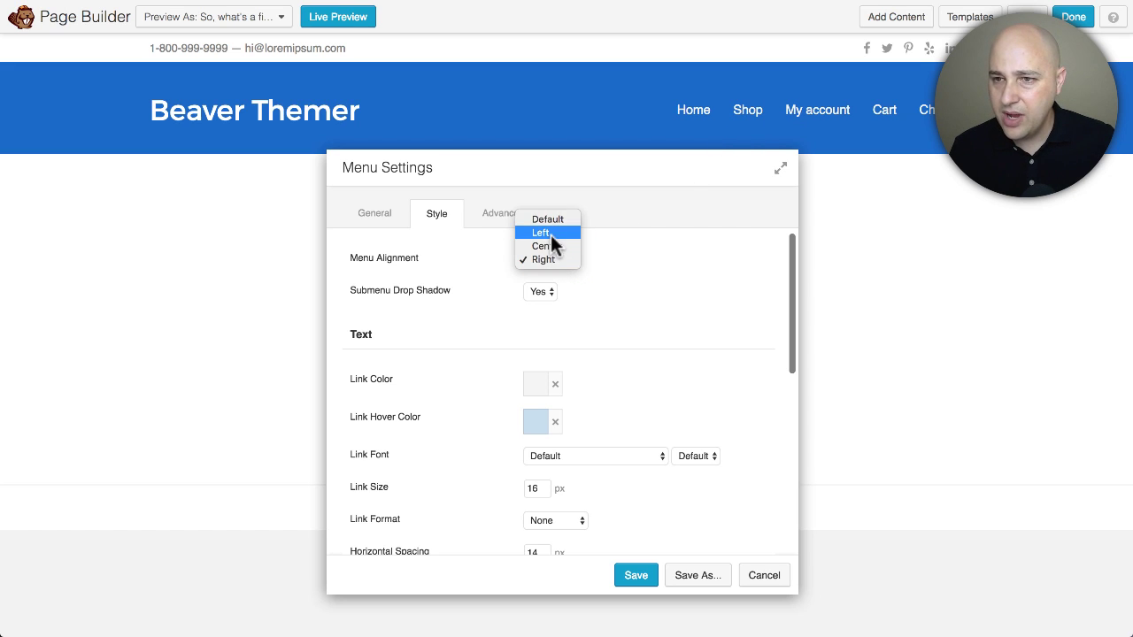
pyautogui.click(546, 233)
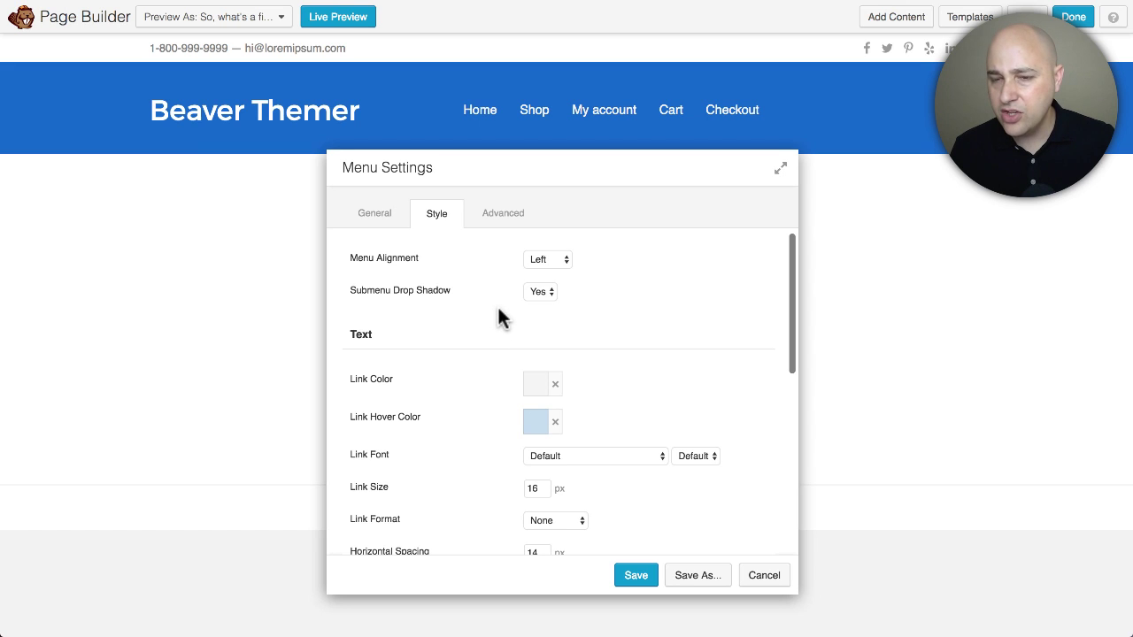
pyautogui.scroll(-8, 498, 317)
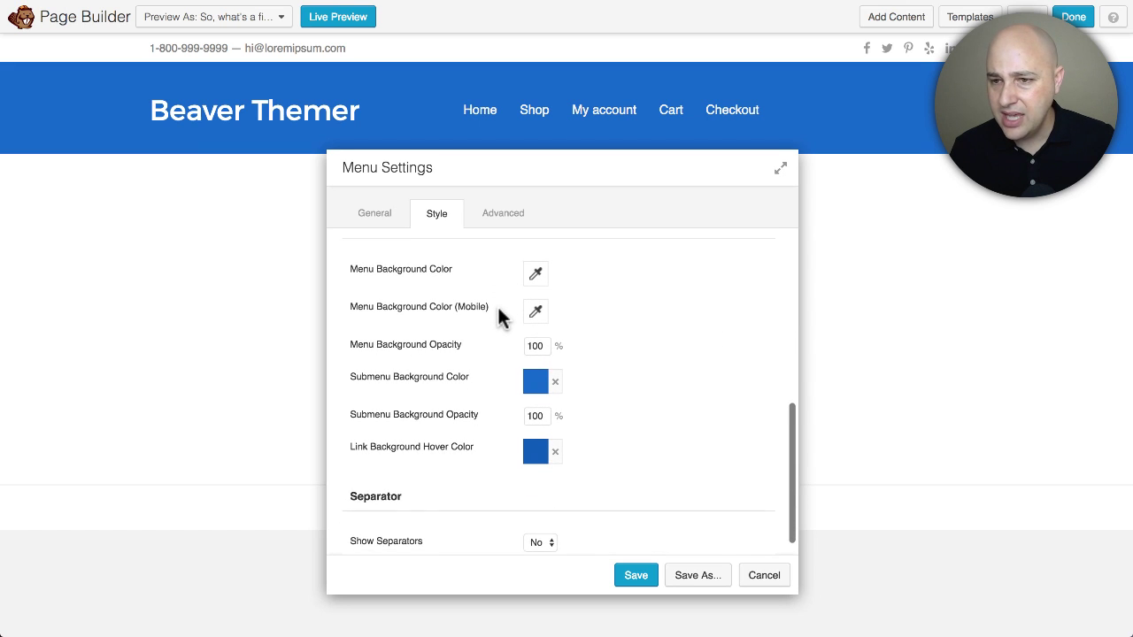
pyautogui.scroll(-1, 498, 310)
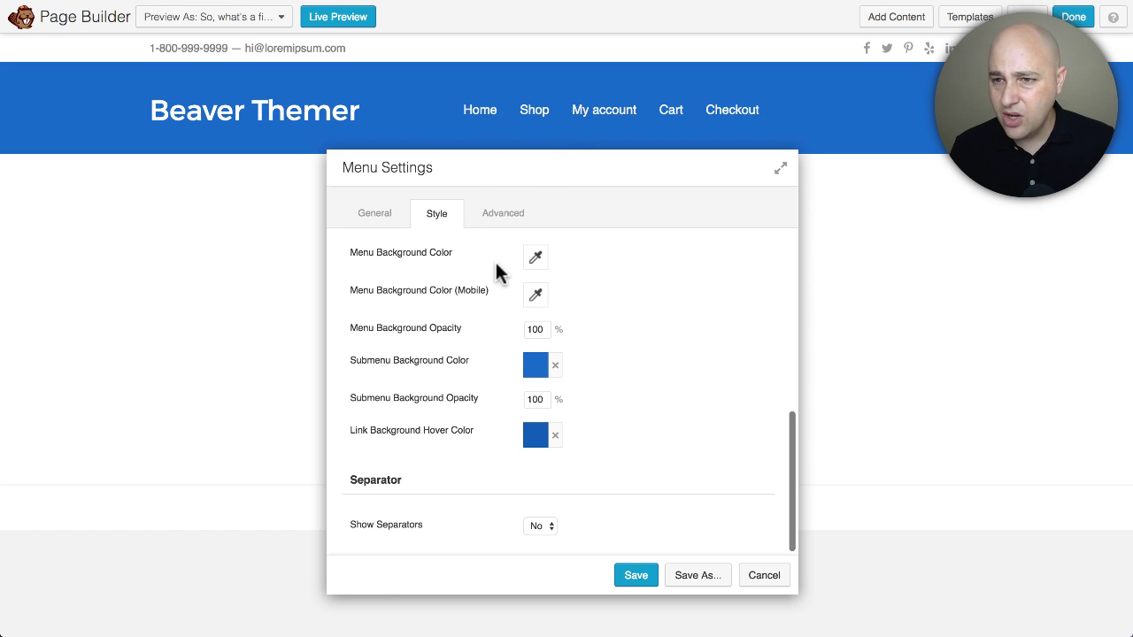
pyautogui.scroll(10, 495, 274)
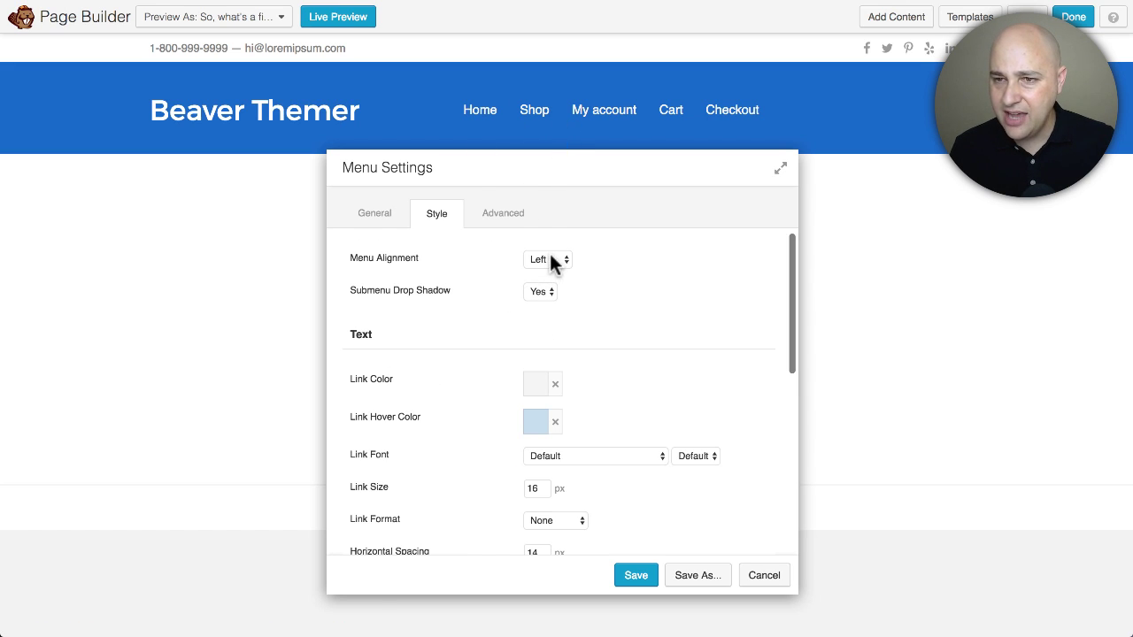
pyautogui.click(634, 577)
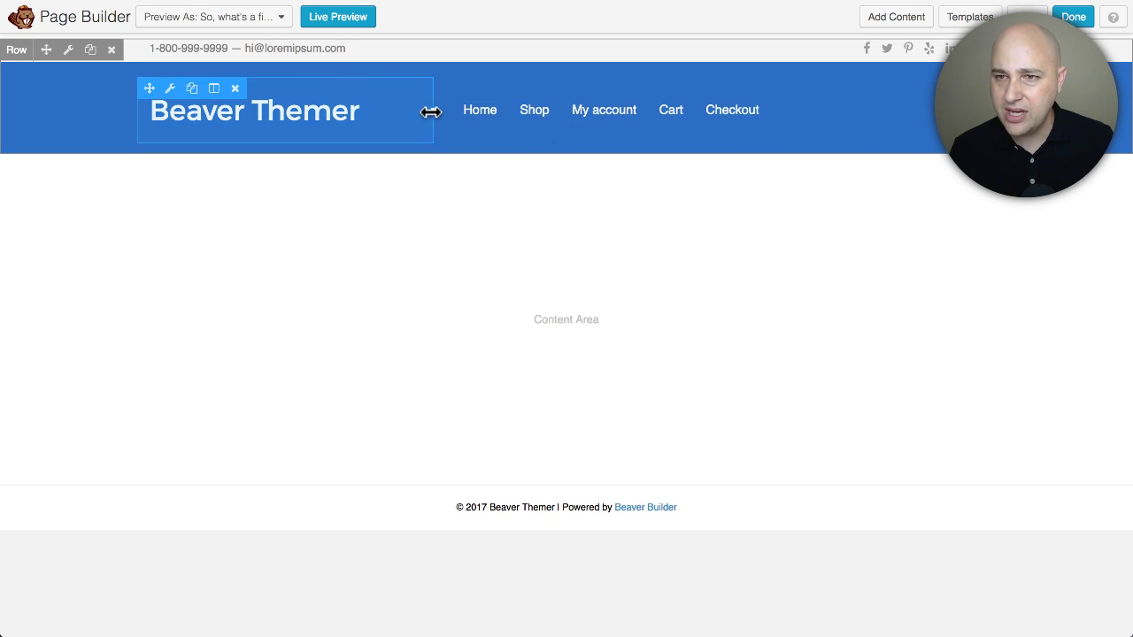
# Step: Narrow the site title column and add an empty column after the navigation menu in the blue header row
pyautogui.moveTo(428, 111); pyautogui.dragTo(395, 109)
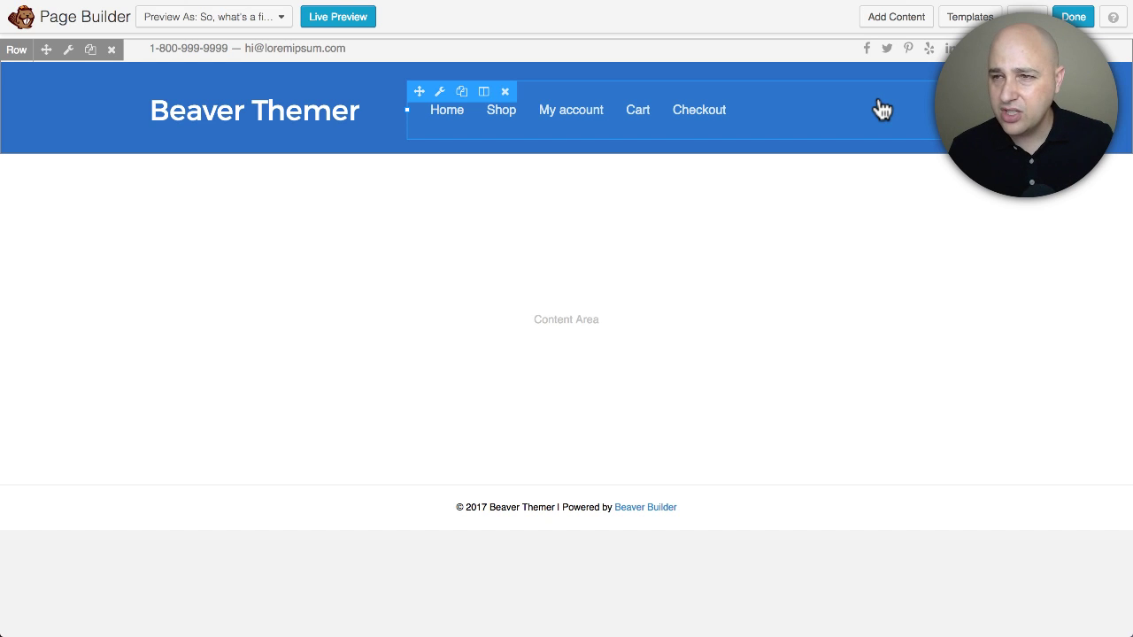
pyautogui.click(888, 25)
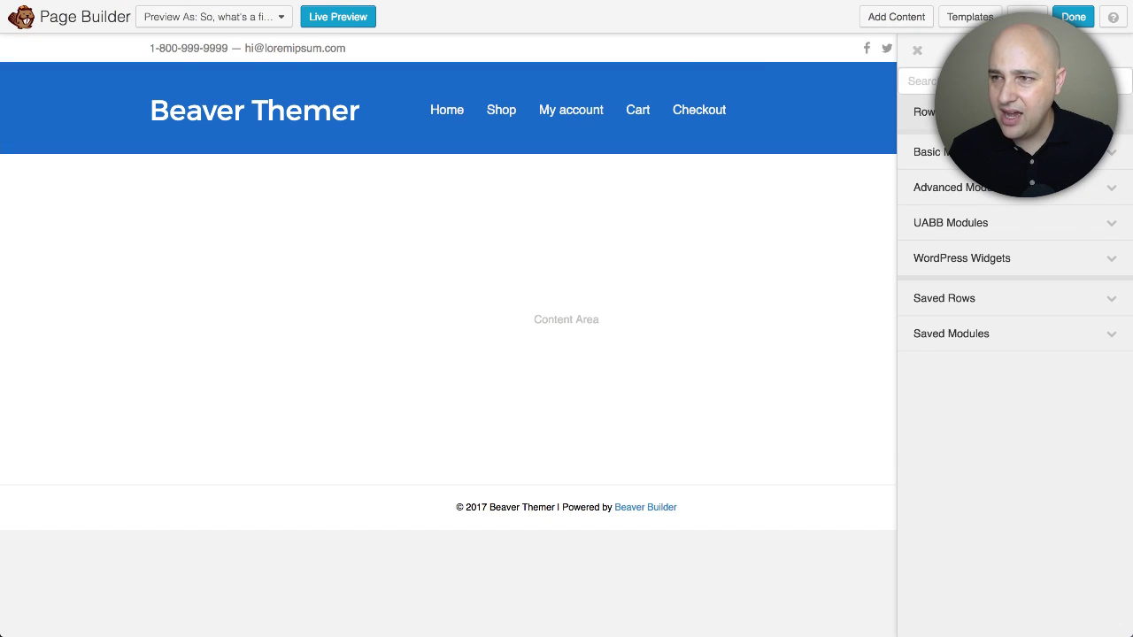
pyautogui.click(922, 111)
pyautogui.moveTo(942, 147)
pyautogui.mouseDown()
pyautogui.moveTo(874, 145)
pyautogui.moveTo(929, 135)
pyautogui.mouseUp()
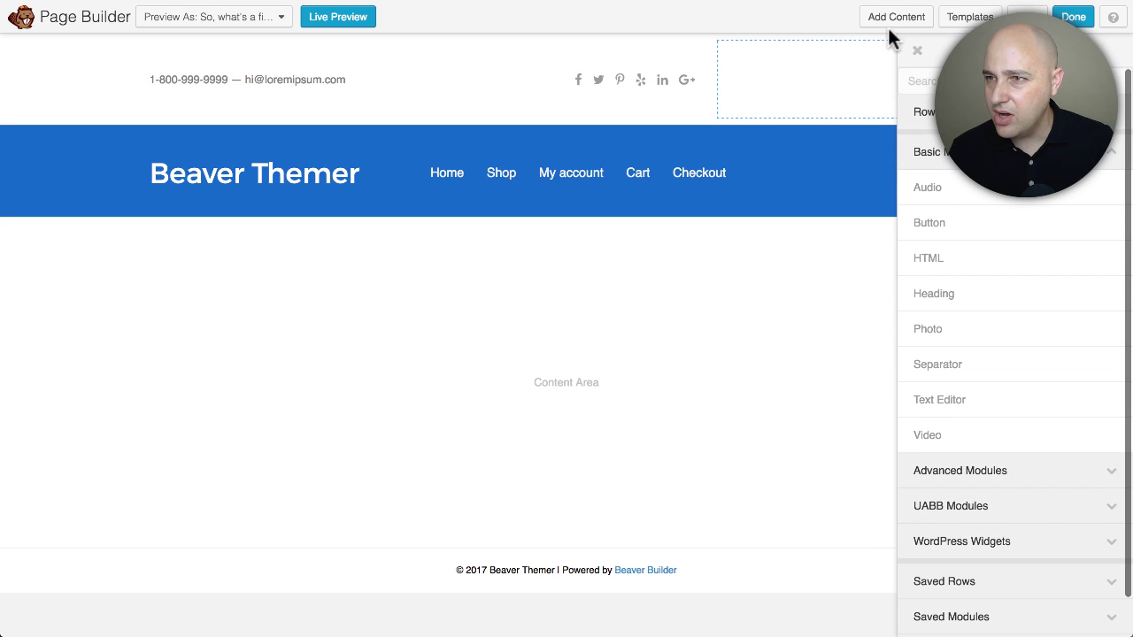
pyautogui.click(917, 50)
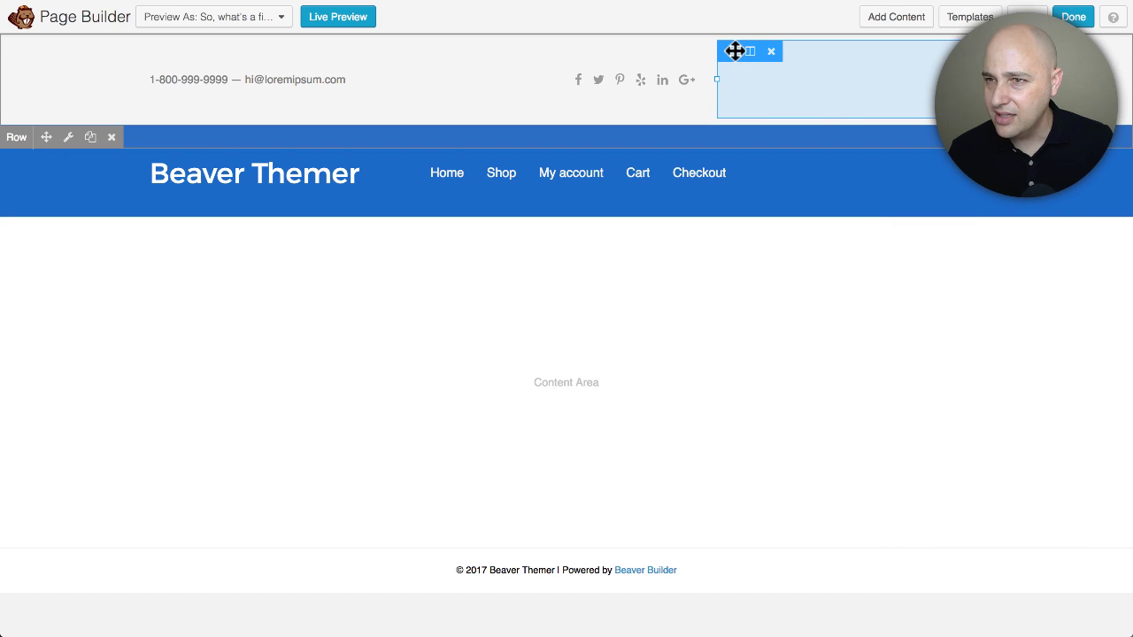
pyautogui.moveTo(731, 52); pyautogui.dragTo(1004, 310)
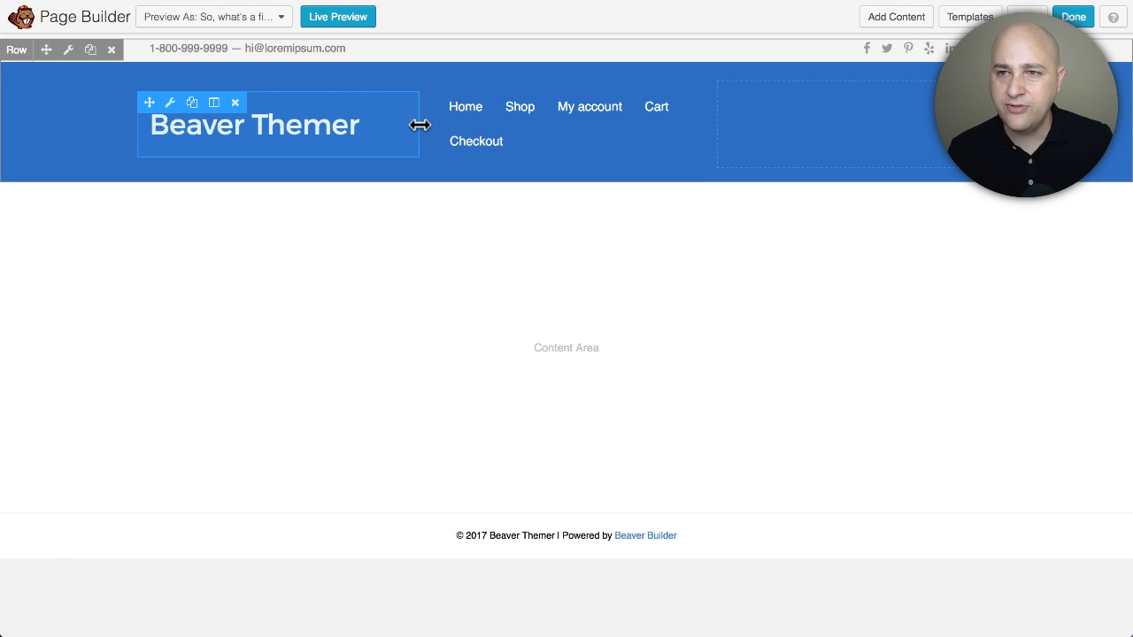
# Step: Narrow the site title column further and save its heading with a custom font size of 28 px
pyautogui.moveTo(413, 126); pyautogui.dragTo(336, 130)
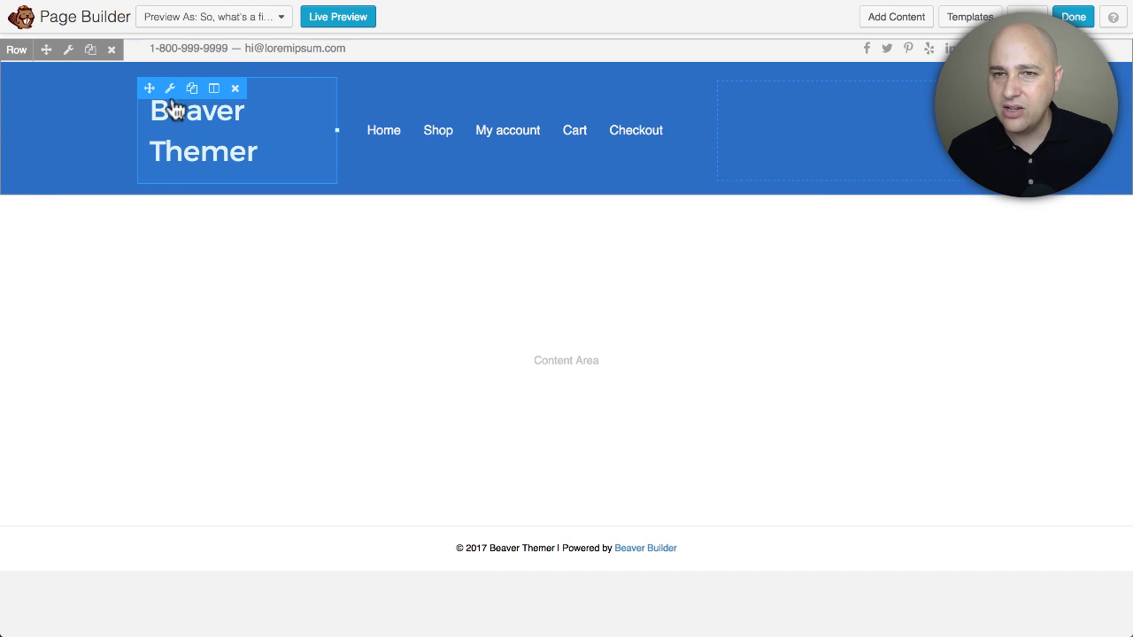
pyautogui.click(197, 155)
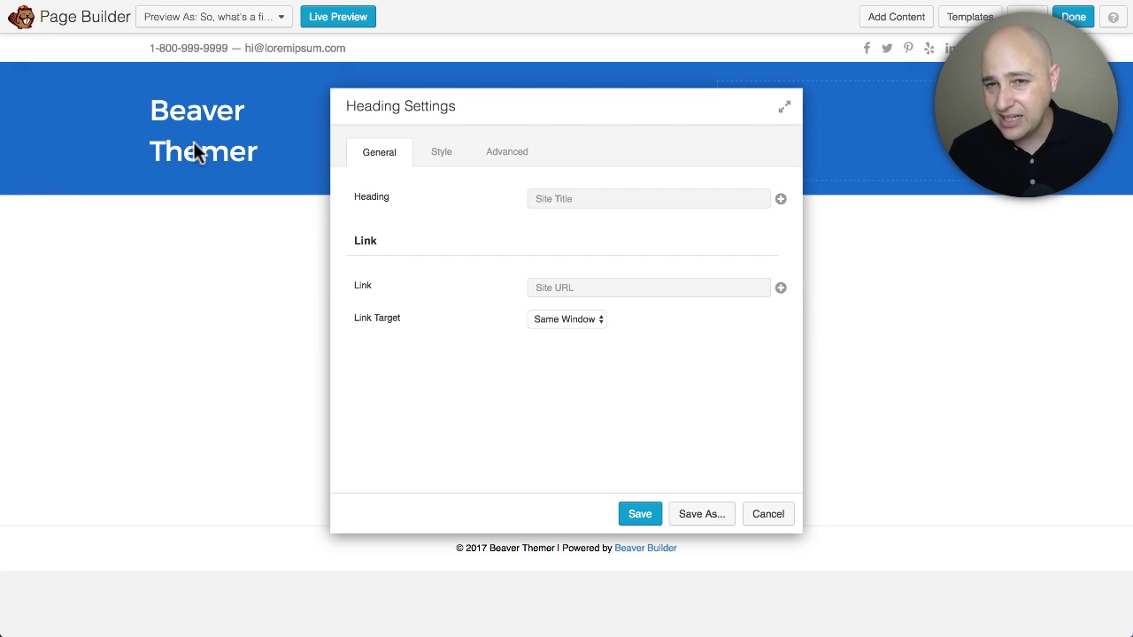
pyautogui.click(441, 160)
pyautogui.scroll(-3, 464, 287)
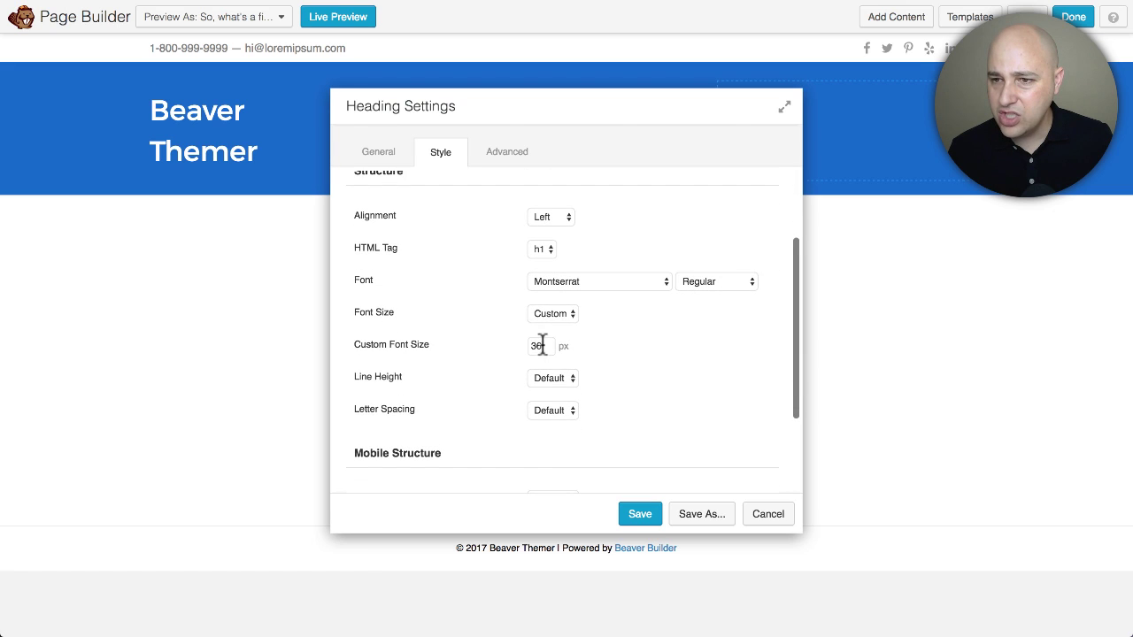
pyautogui.moveTo(557, 345); pyautogui.dragTo(501, 341)
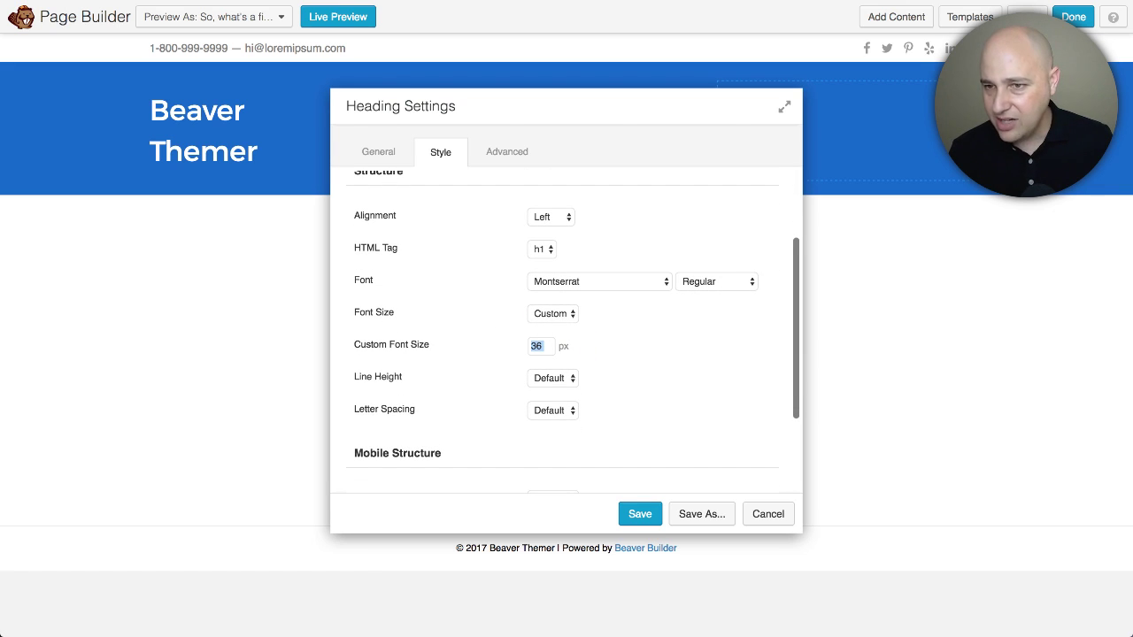
pyautogui.click(539, 346)
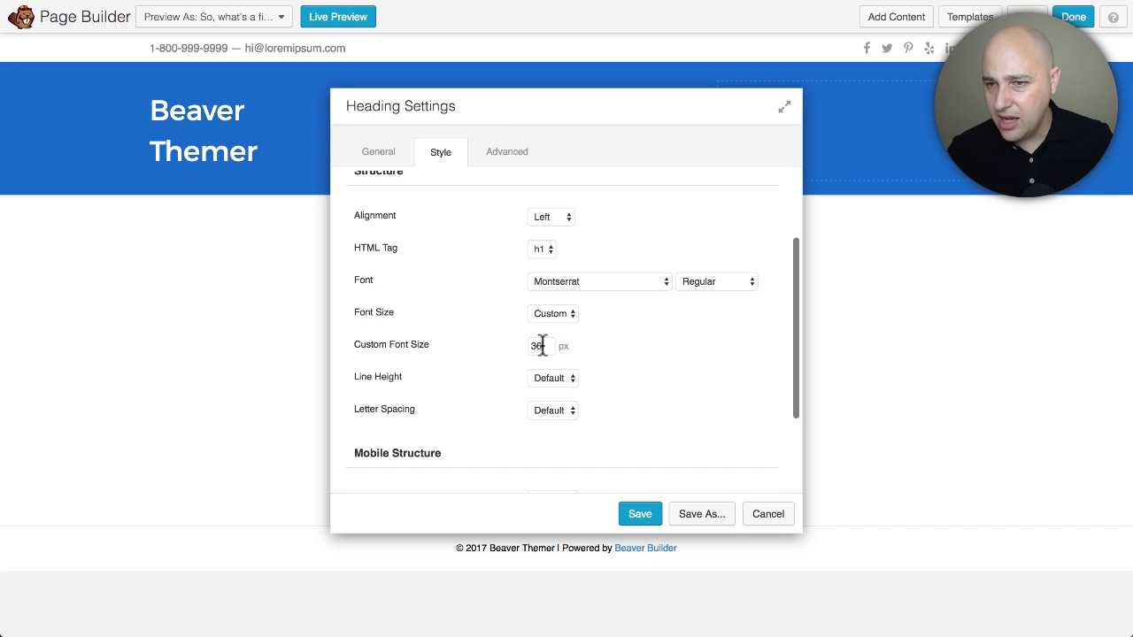
pyautogui.press('BackSpace')
pyautogui.press('BackSpace')
pyautogui.write('28')
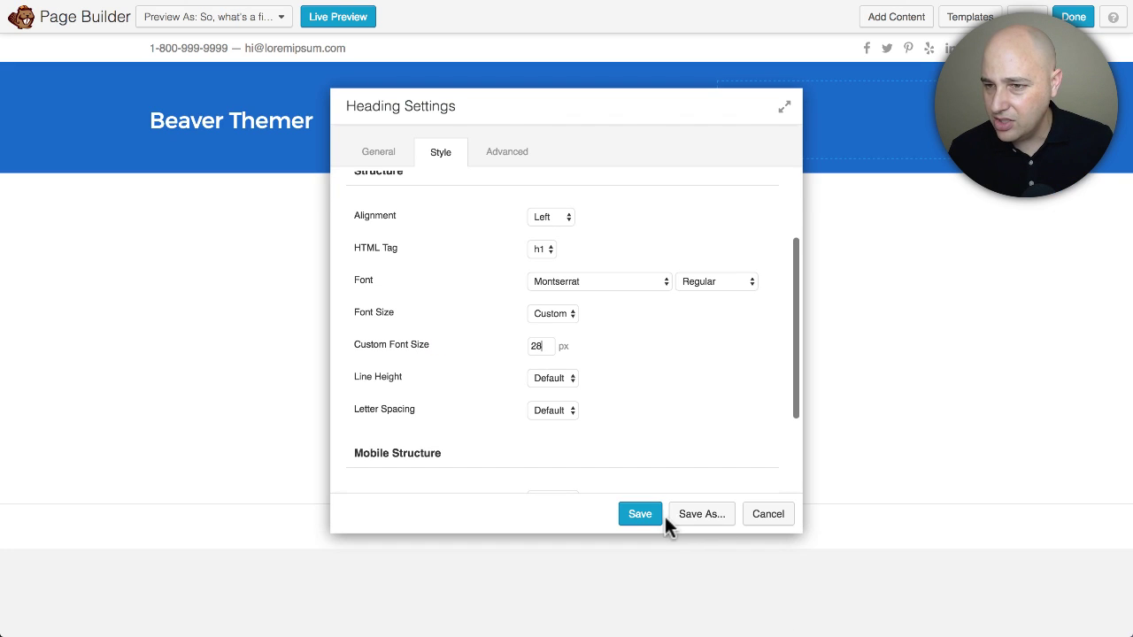
pyautogui.click(634, 517)
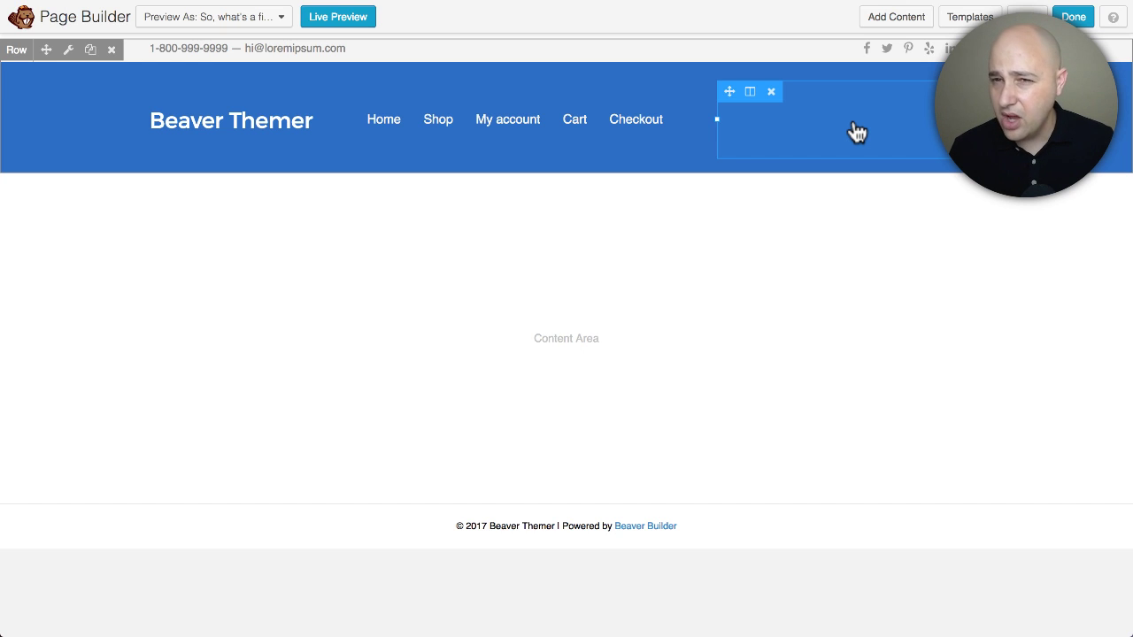
# Step: Add a UABB Button module to the empty header column and set its text to "Order Now"
pyautogui.click(902, 22)
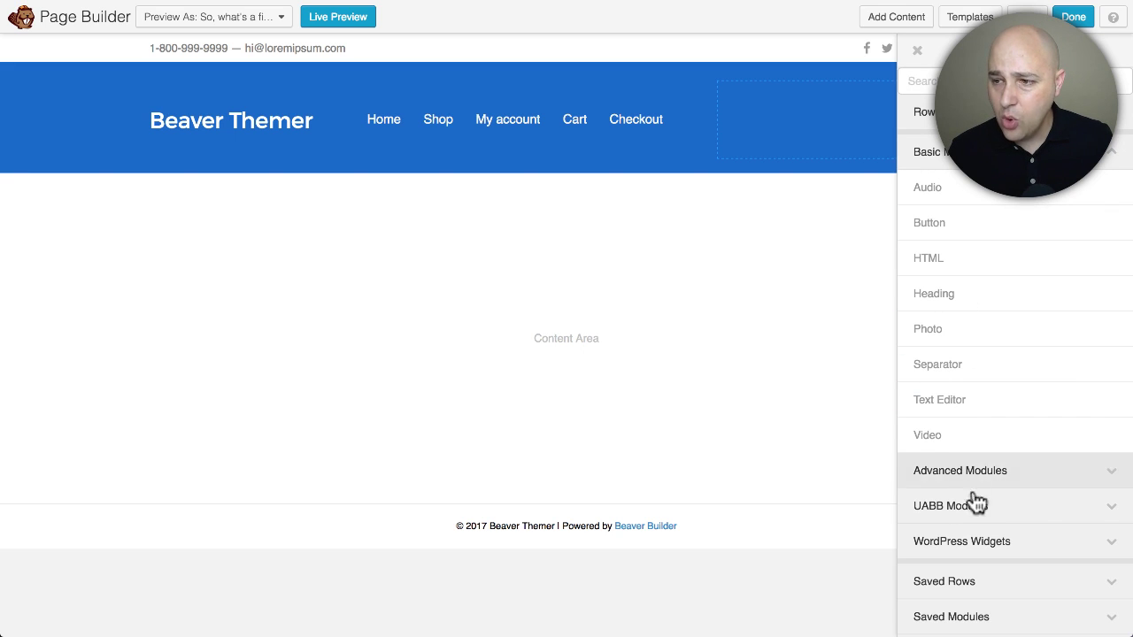
pyautogui.click(1009, 506)
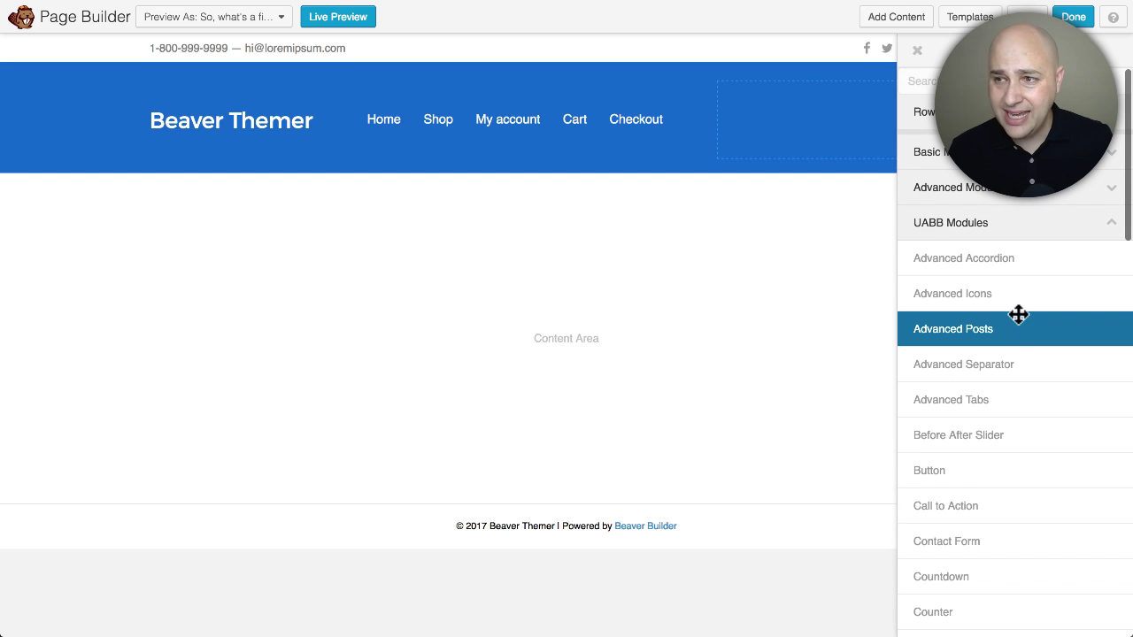
pyautogui.scroll(-5, 1018, 314)
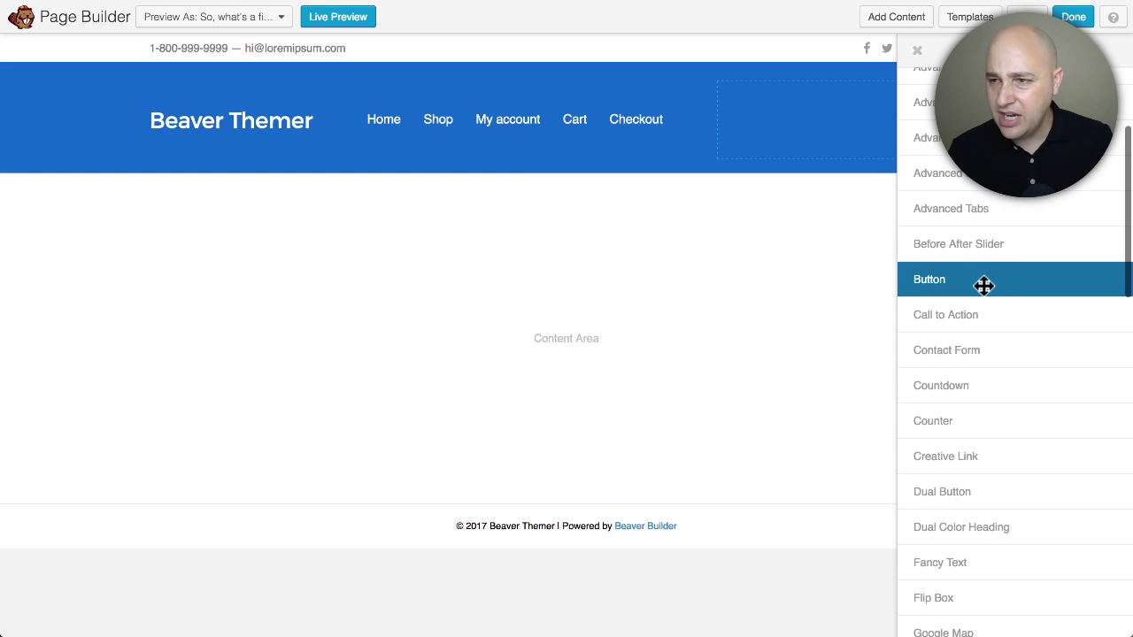
pyautogui.moveTo(983, 285); pyautogui.dragTo(819, 374)
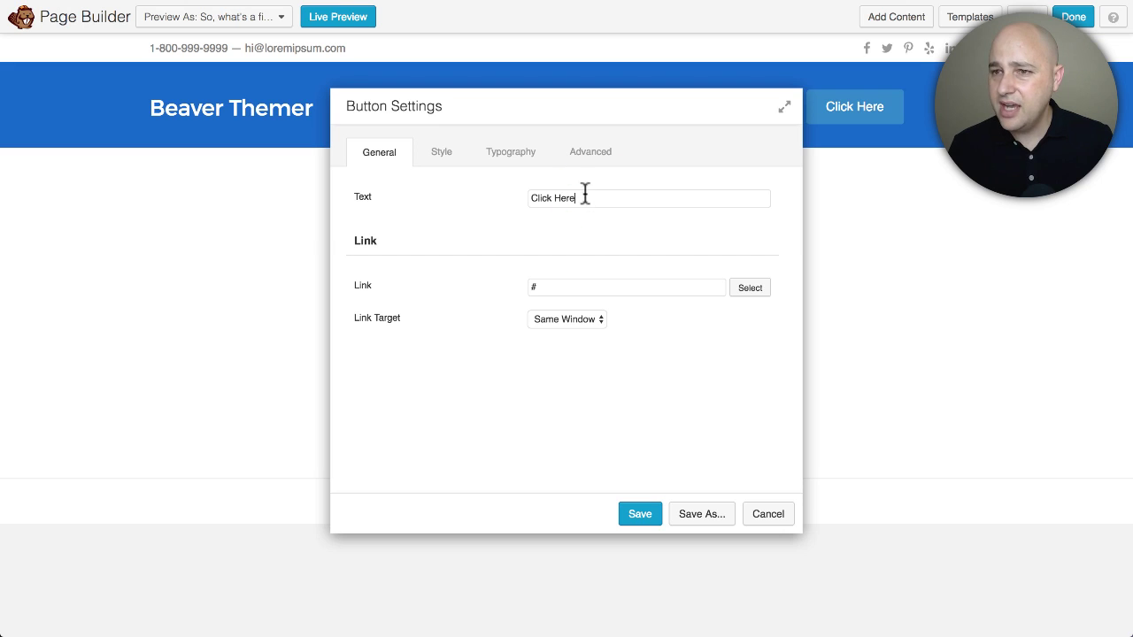
pyautogui.moveTo(584, 197); pyautogui.dragTo(449, 191)
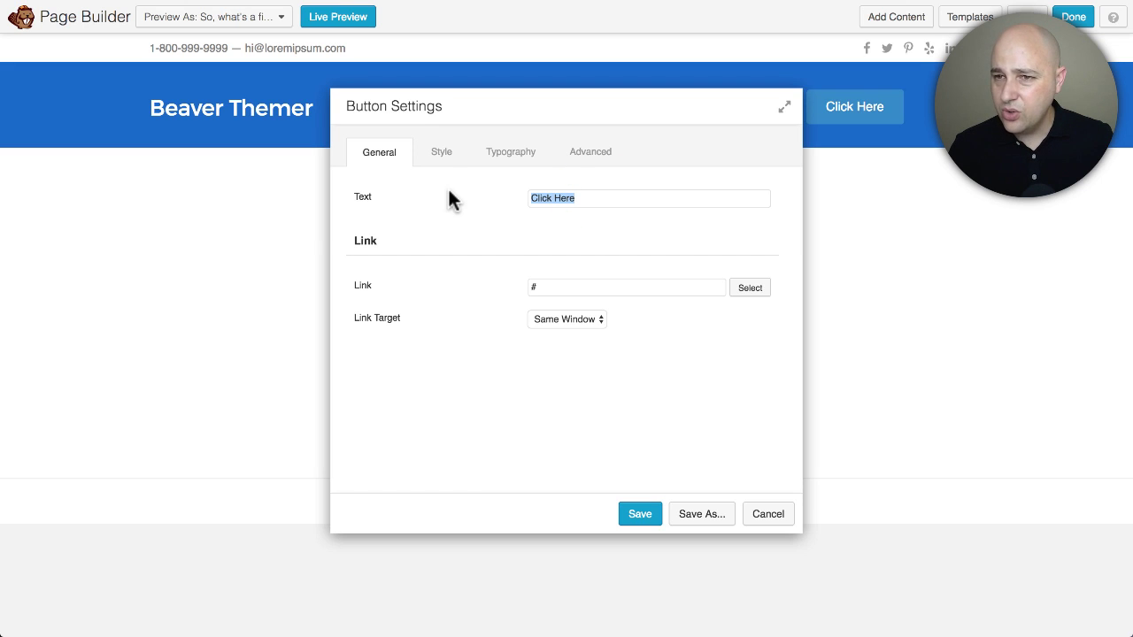
pyautogui.write('Order Now')
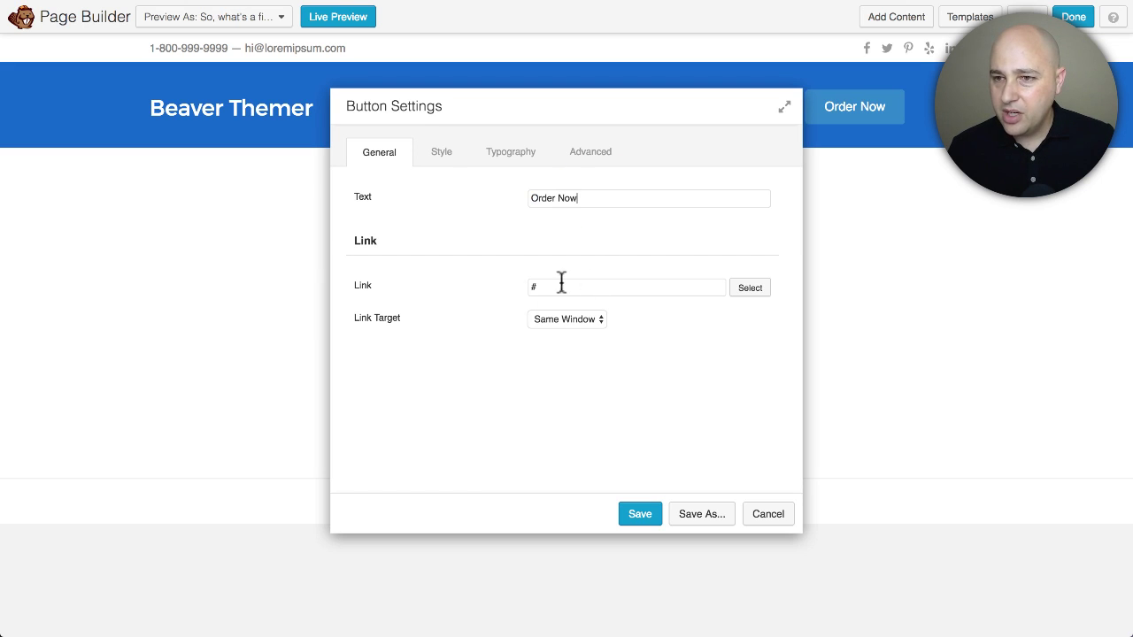
# Step: Set the Order Now button's style to Transparent and move its settings dialog clear of the header
pyautogui.click(442, 161)
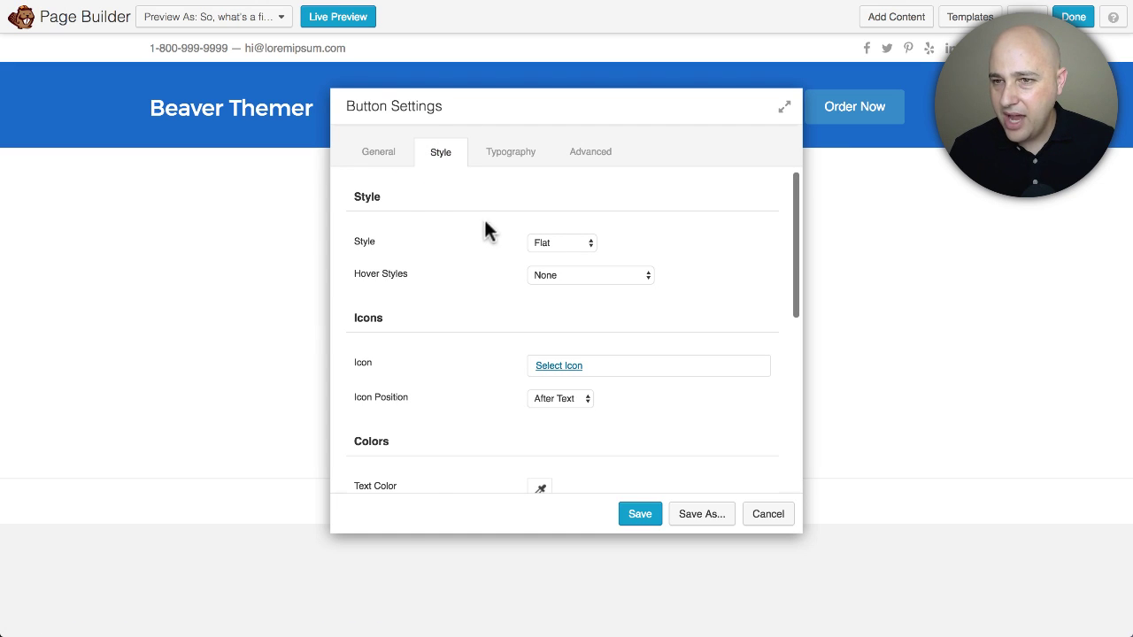
pyautogui.click(574, 244)
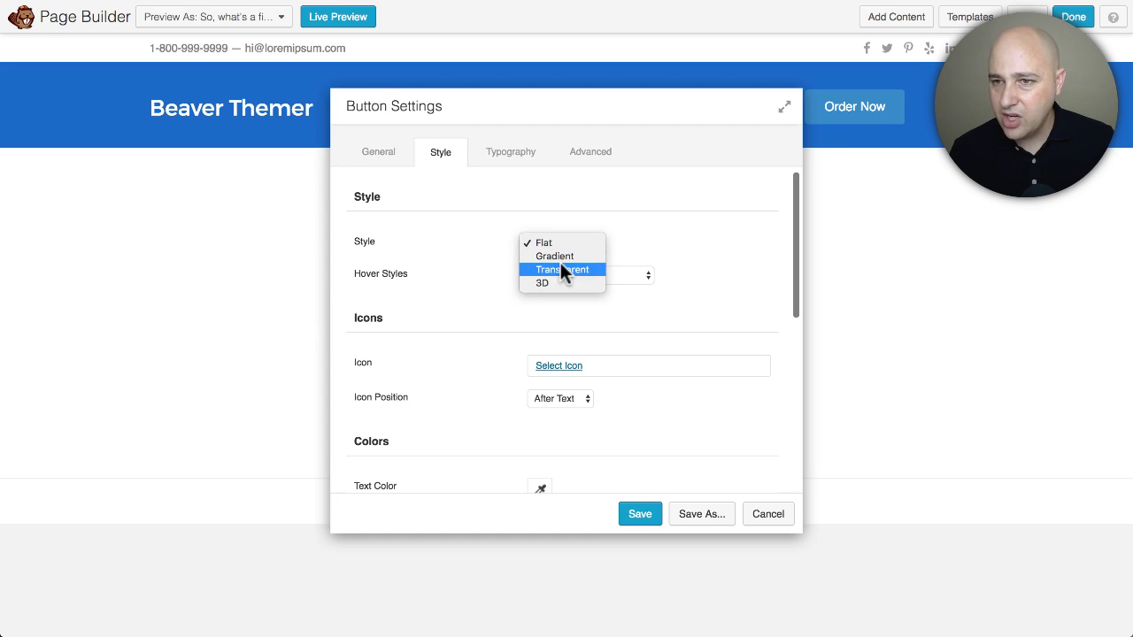
pyautogui.click(561, 267)
pyautogui.moveTo(601, 106); pyautogui.dragTo(444, 150)
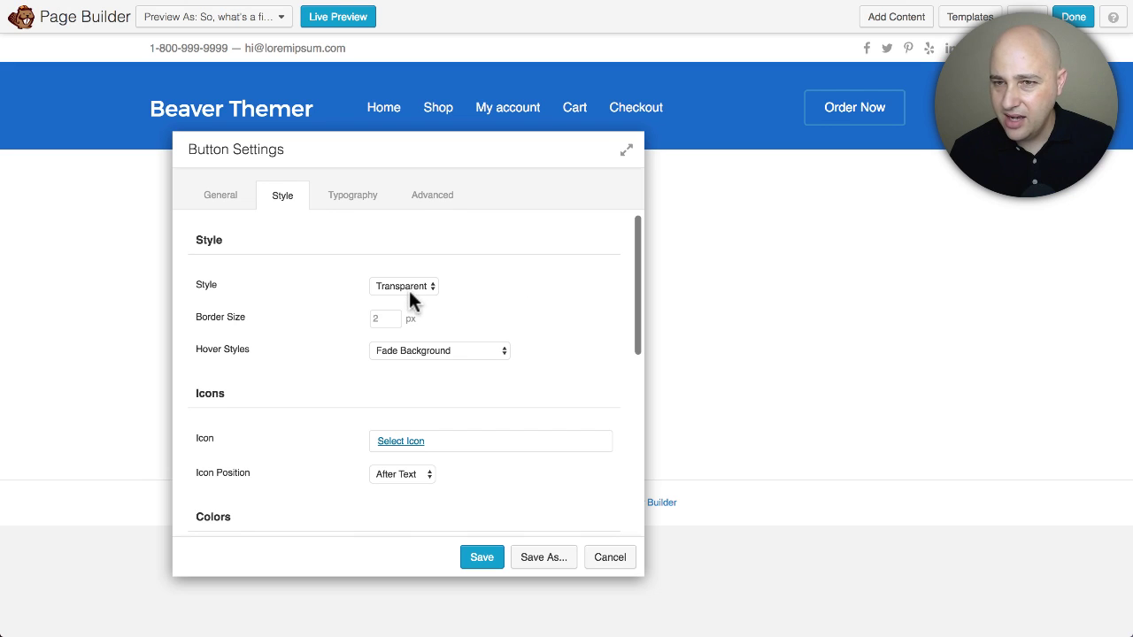
# Step: Set the Order Now button's border color to white, look over the other style options, and save the button settings
pyautogui.scroll(-2, 372, 301)
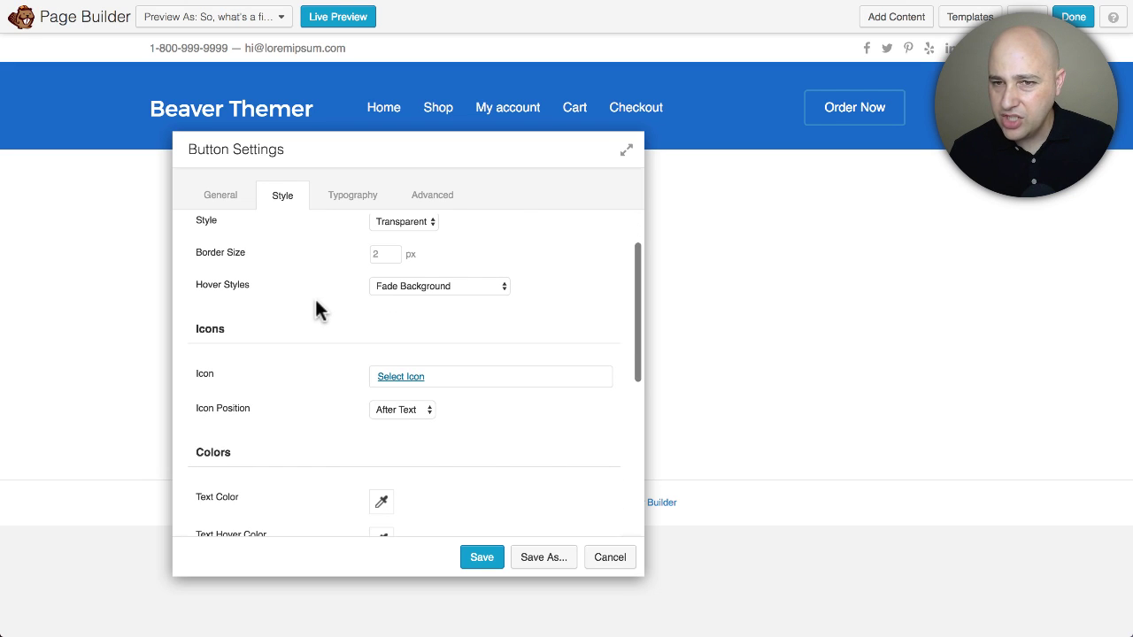
pyautogui.scroll(-2, 319, 305)
pyautogui.scroll(-2, 317, 305)
pyautogui.scroll(2, 316, 306)
pyautogui.scroll(-3, 317, 305)
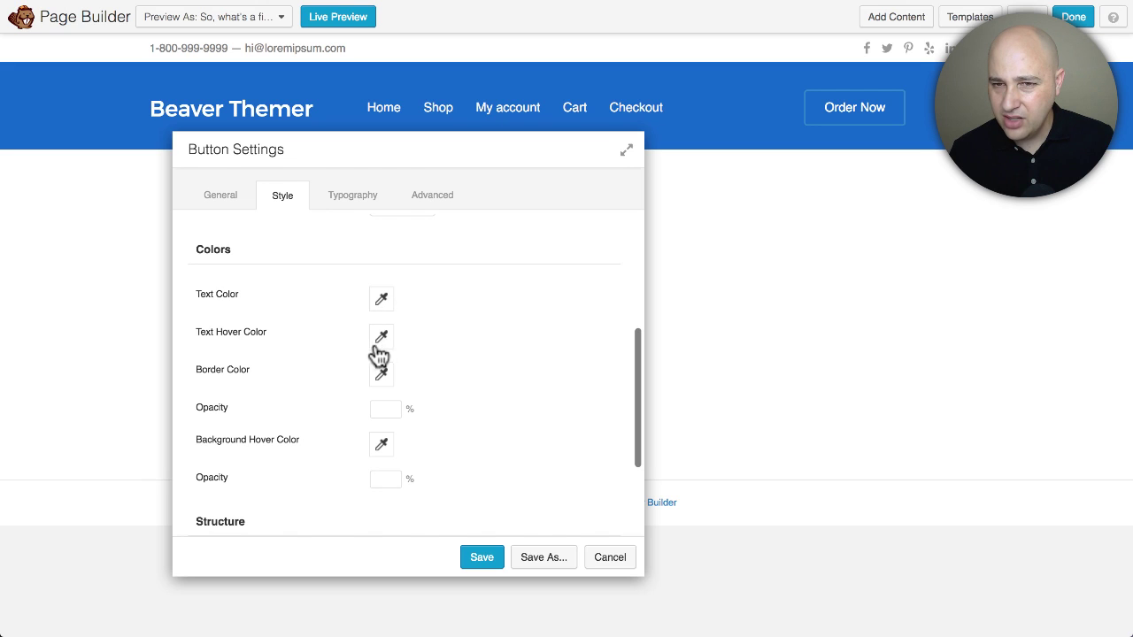
pyautogui.click(381, 375)
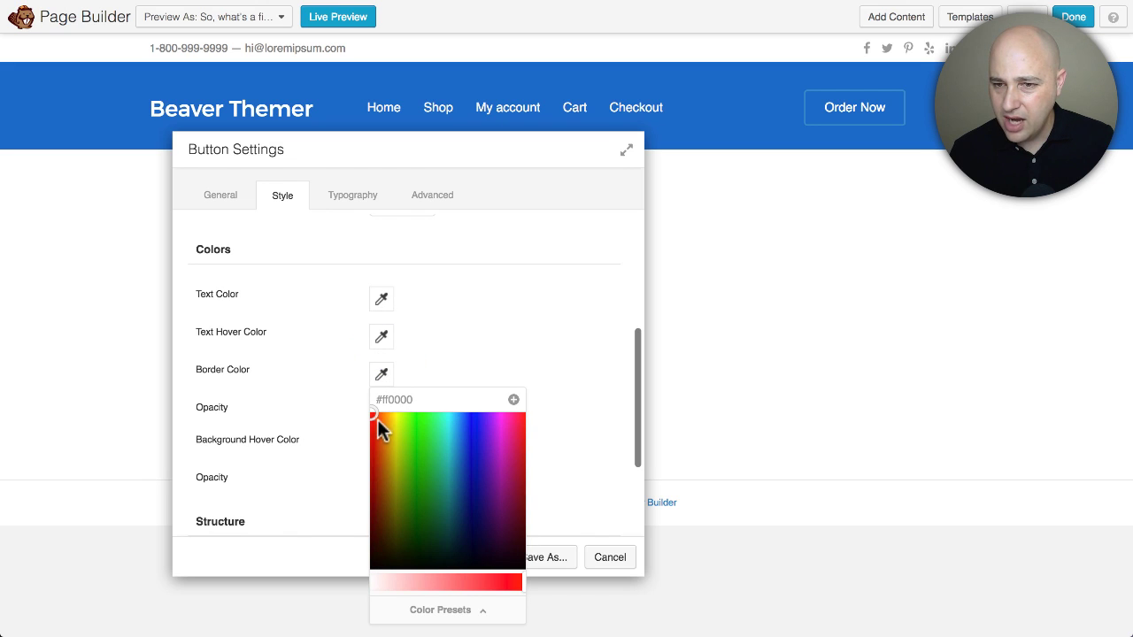
pyautogui.moveTo(377, 420); pyautogui.dragTo(338, 322)
pyautogui.moveTo(480, 586); pyautogui.dragTo(331, 580)
pyautogui.click(330, 580)
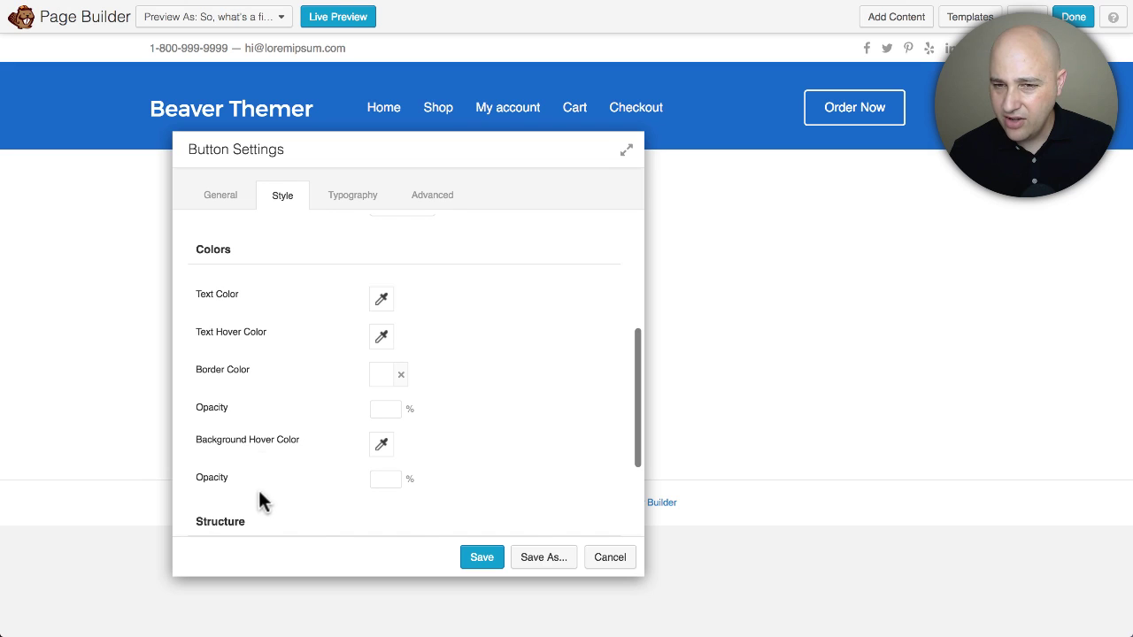
pyautogui.scroll(-1, 228, 372)
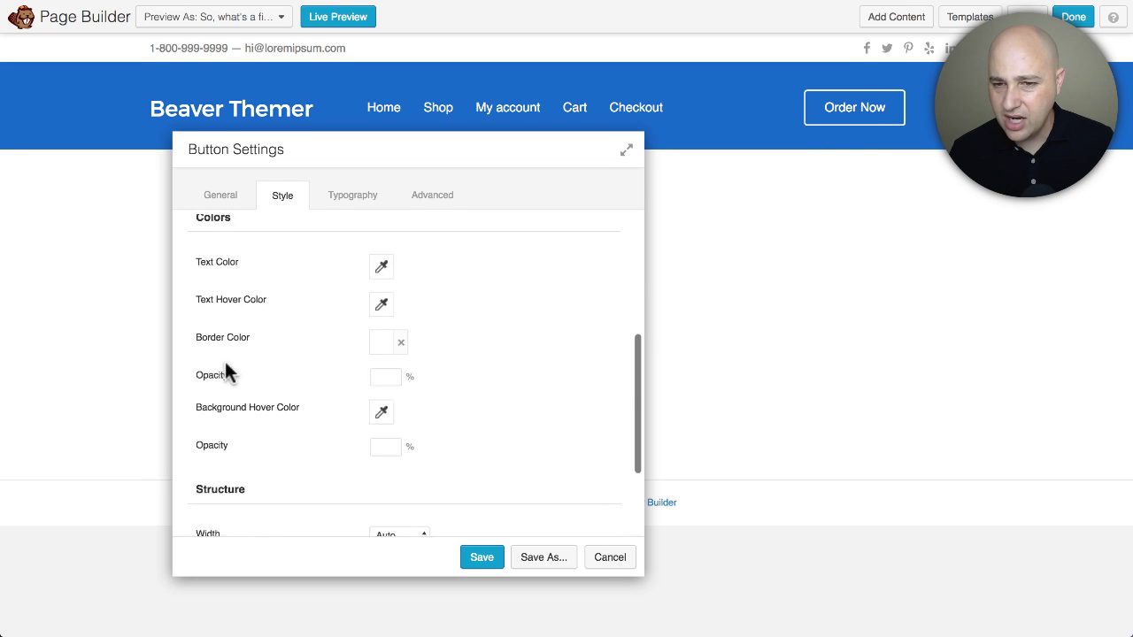
pyautogui.scroll(-3, 228, 371)
pyautogui.scroll(10, 265, 309)
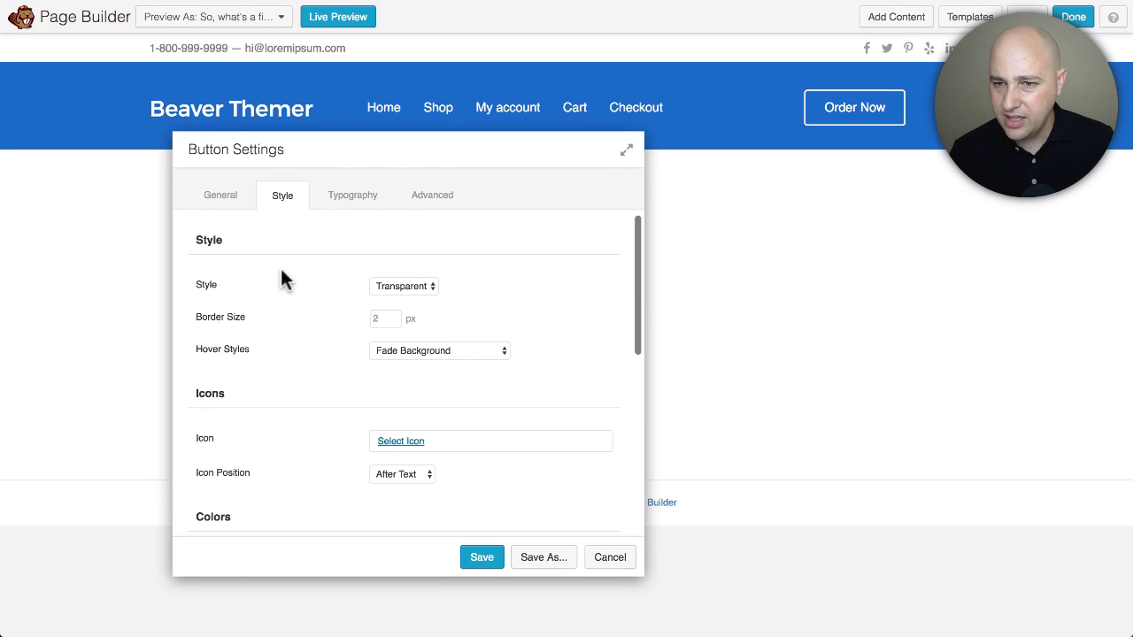
pyautogui.click(467, 560)
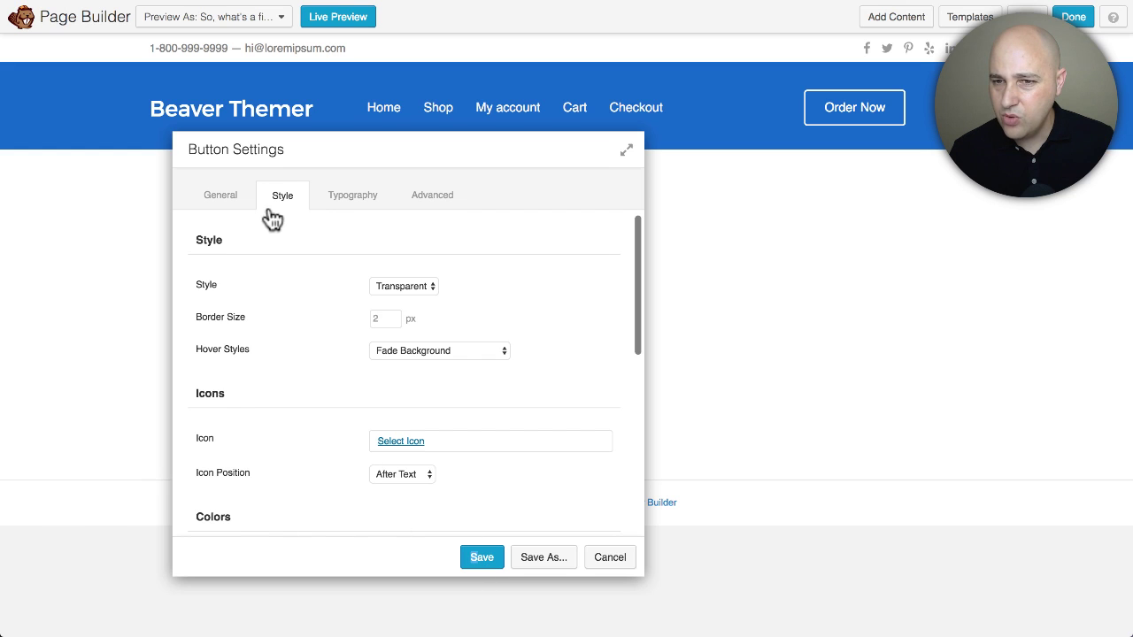
# Step: Look through the Order Now button's settings, set its alignment to Right in the Structure options, and save the button
pyautogui.click(220, 200)
pyautogui.click(346, 202)
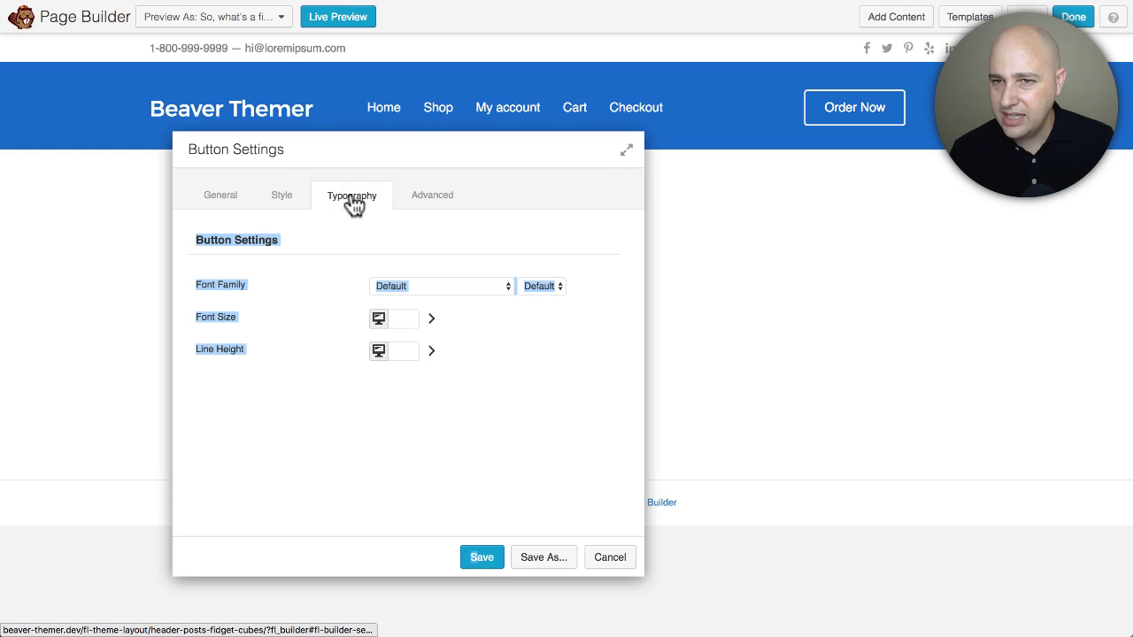
pyautogui.click(449, 204)
pyautogui.click(481, 250)
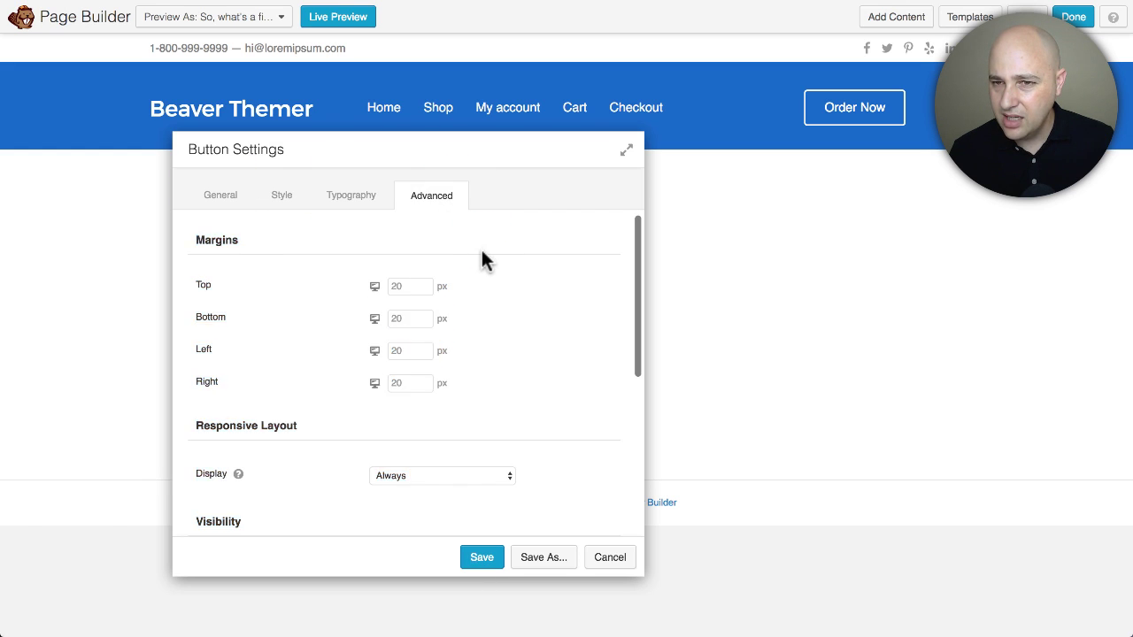
pyautogui.click(283, 198)
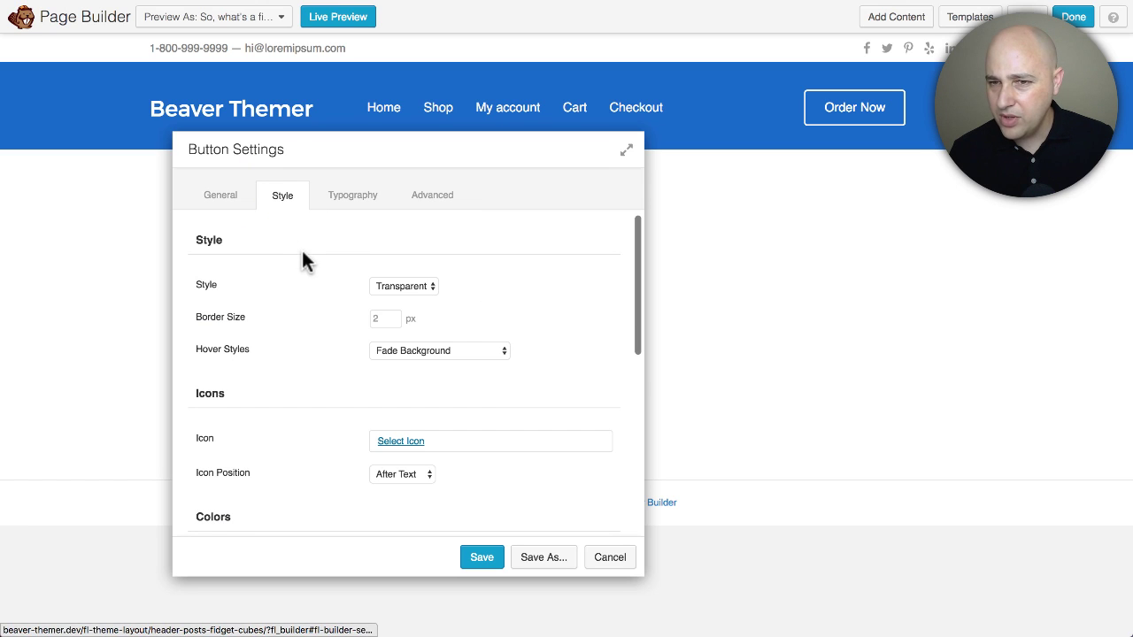
pyautogui.scroll(-10, 316, 450)
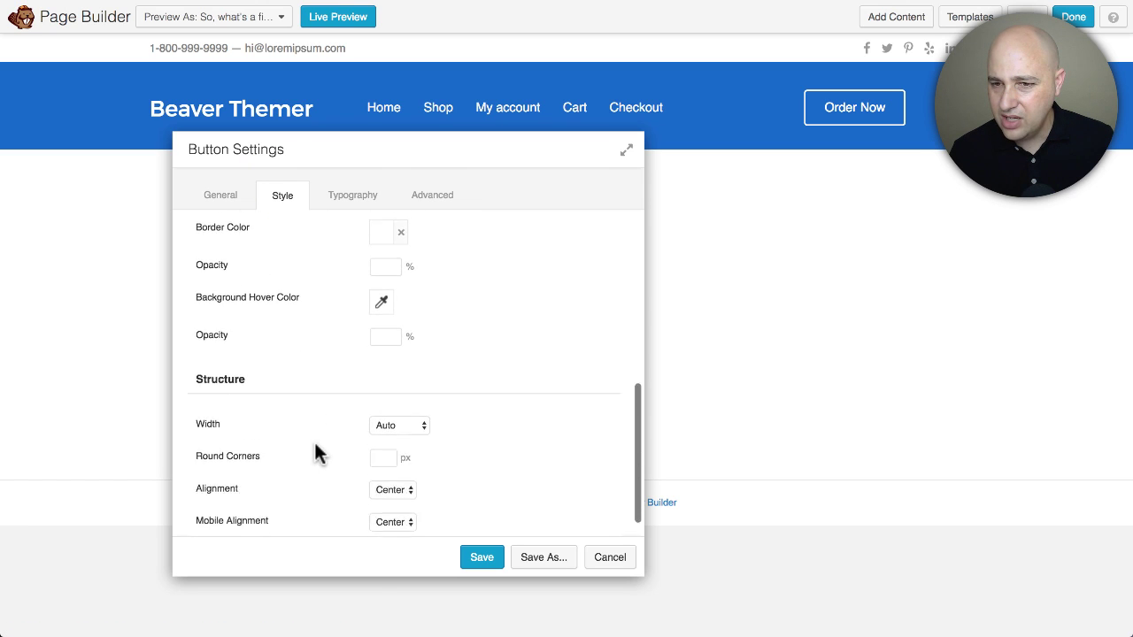
pyautogui.scroll(-2, 316, 453)
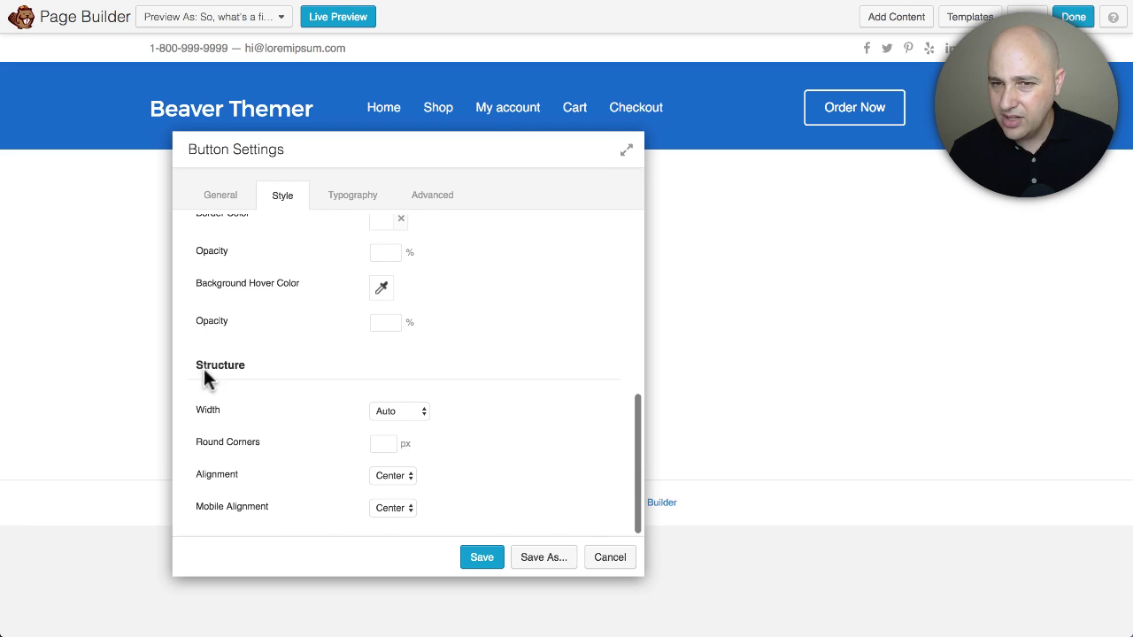
pyautogui.click(387, 476)
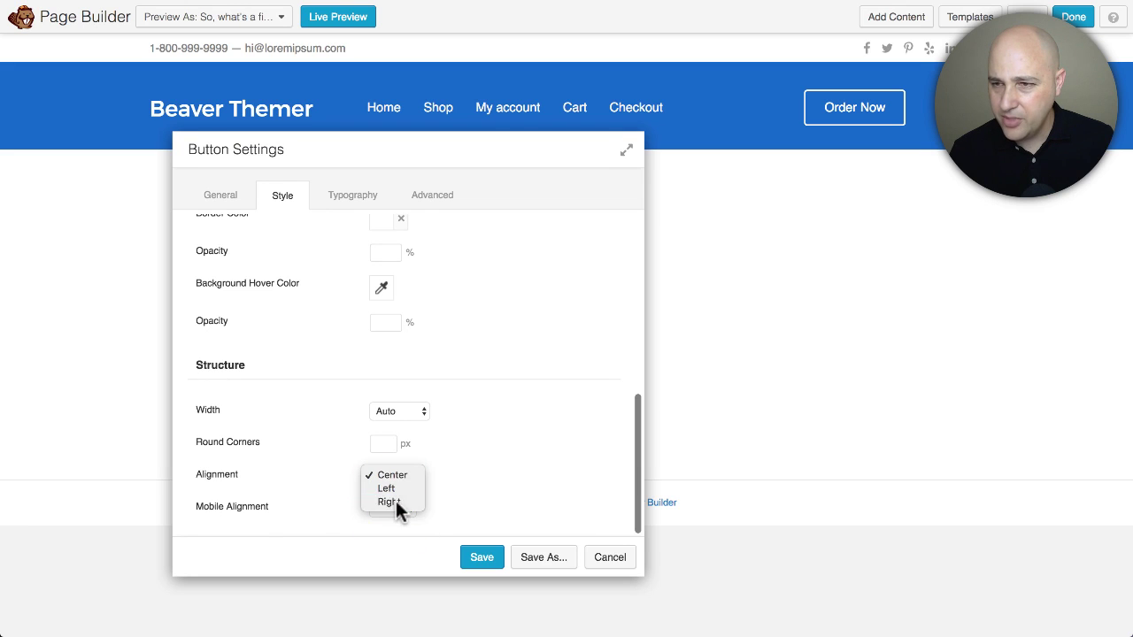
pyautogui.click(389, 501)
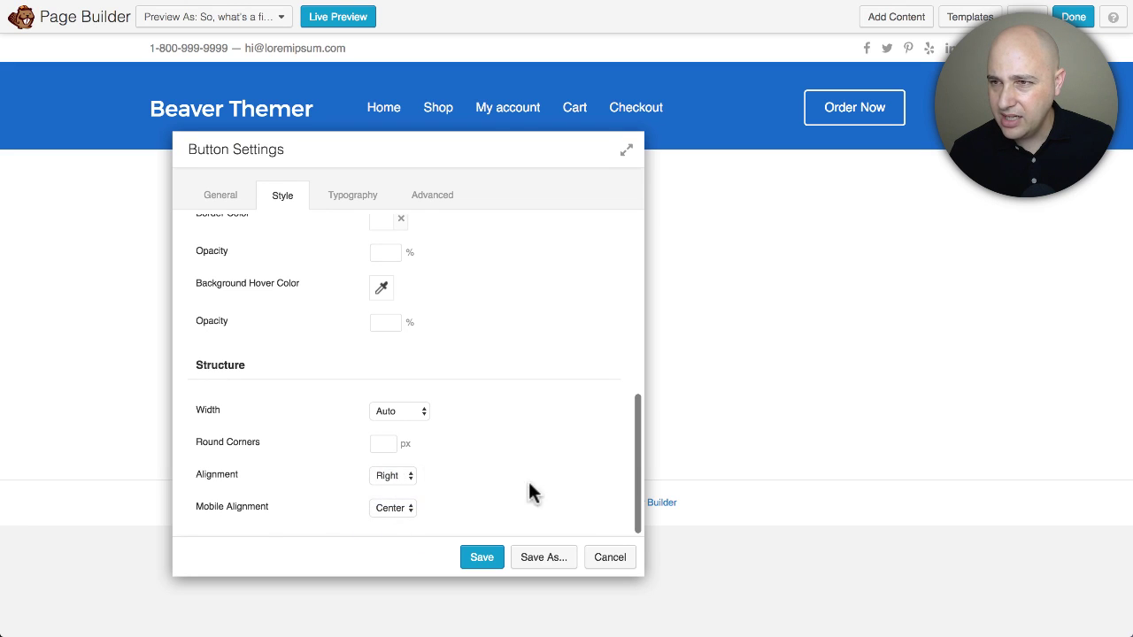
pyautogui.click(483, 560)
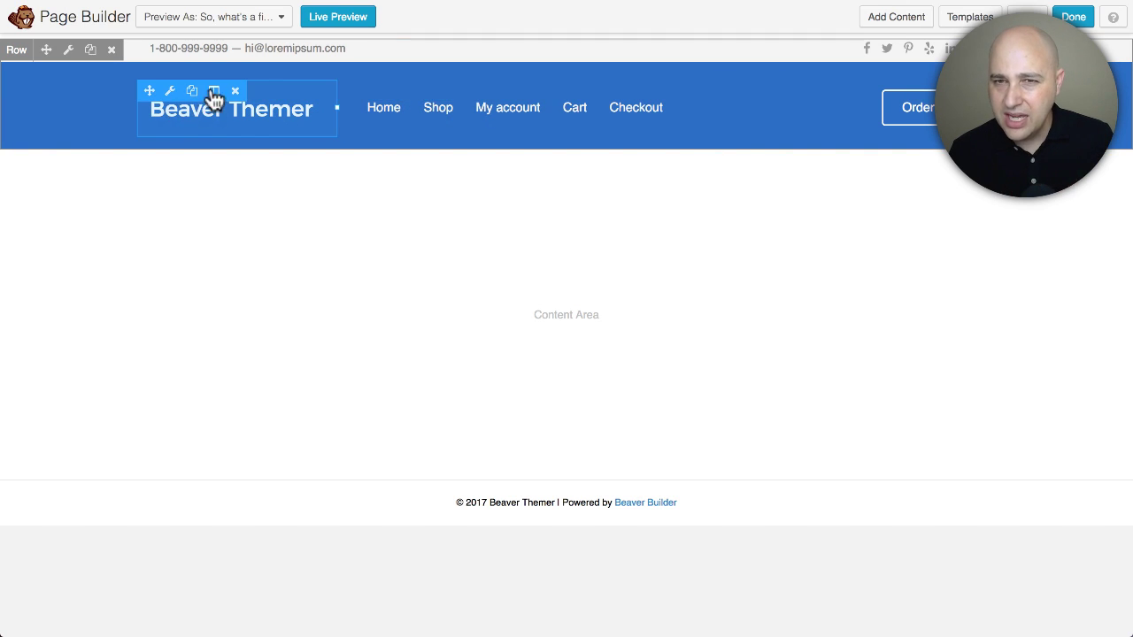
# Step: Open the site title column's settings, move the dialog clear of the header, and set the content alignment to Top
pyautogui.moveTo(218, 99)
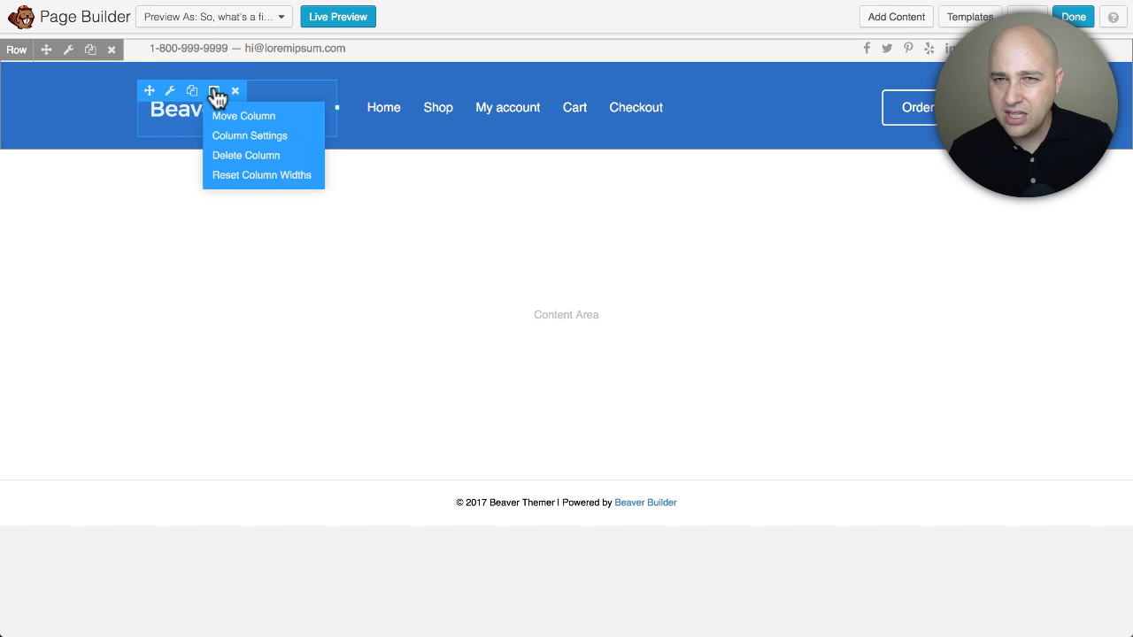
pyautogui.click(220, 137)
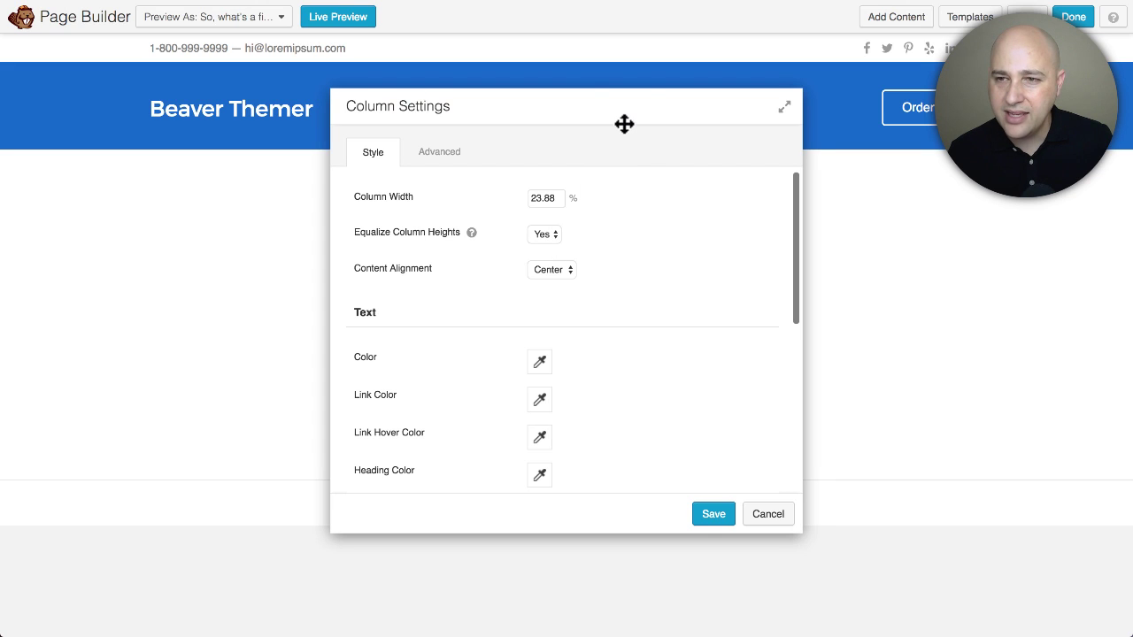
pyautogui.moveTo(625, 124); pyautogui.dragTo(536, 179)
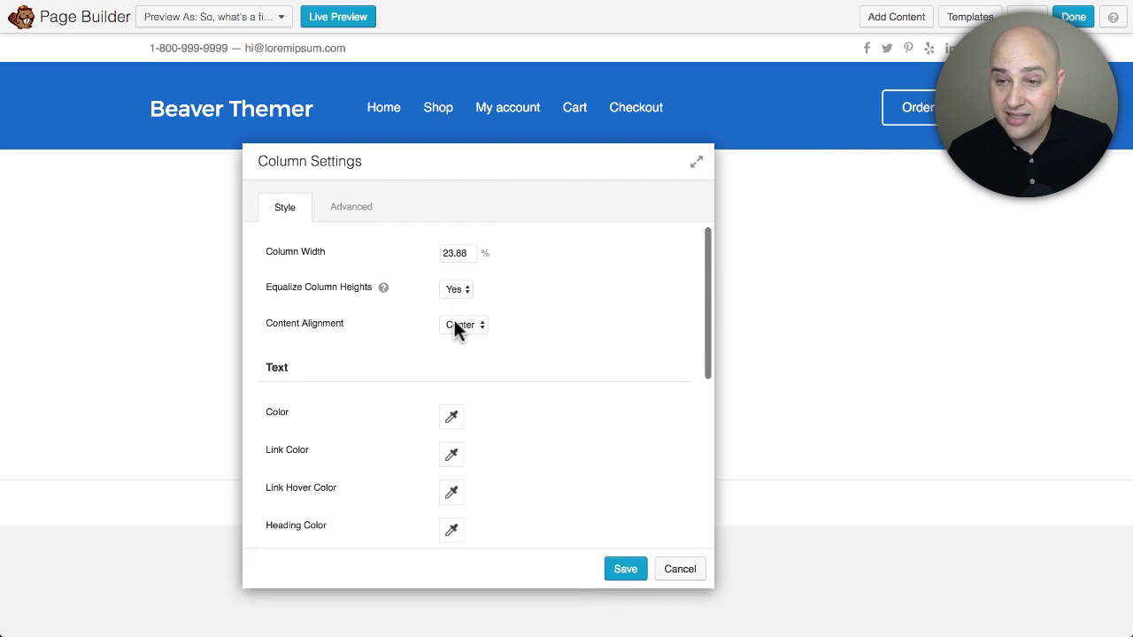
pyautogui.click(455, 323)
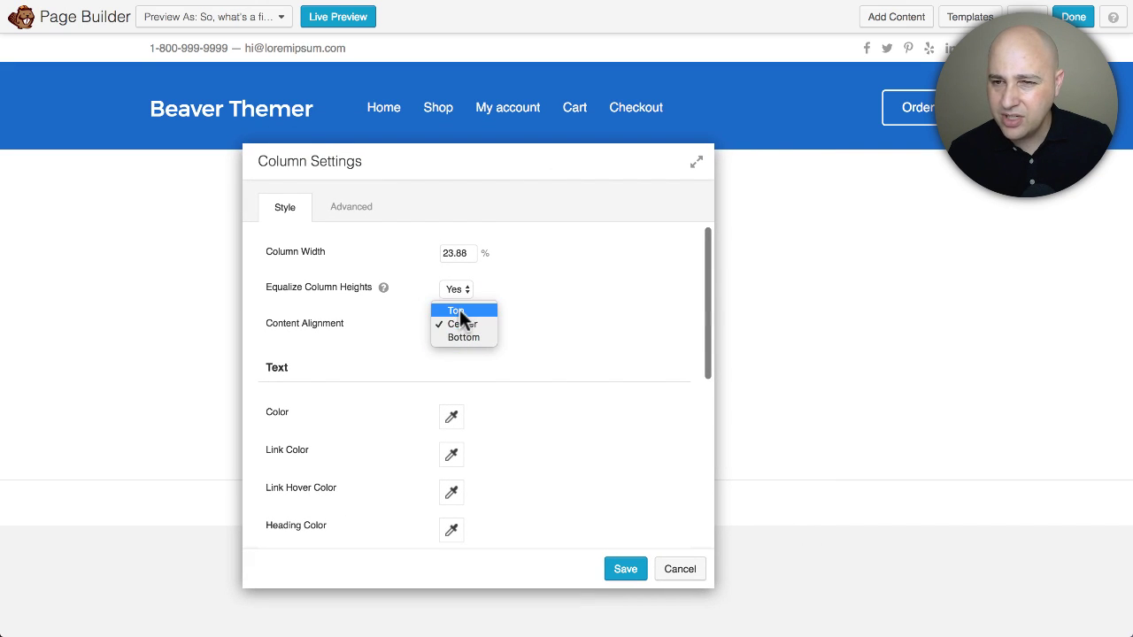
pyautogui.click(459, 310)
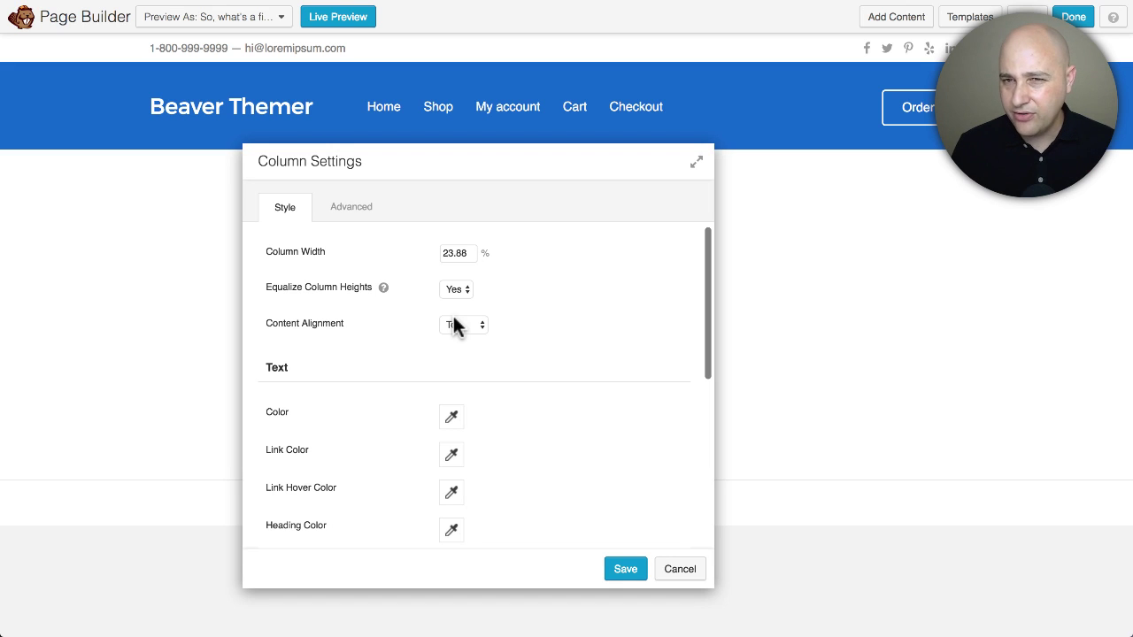
# Step: Compare Center content alignment for the site title column, return it to Top, and save the column settings
pyautogui.click(455, 318)
pyautogui.click(459, 339)
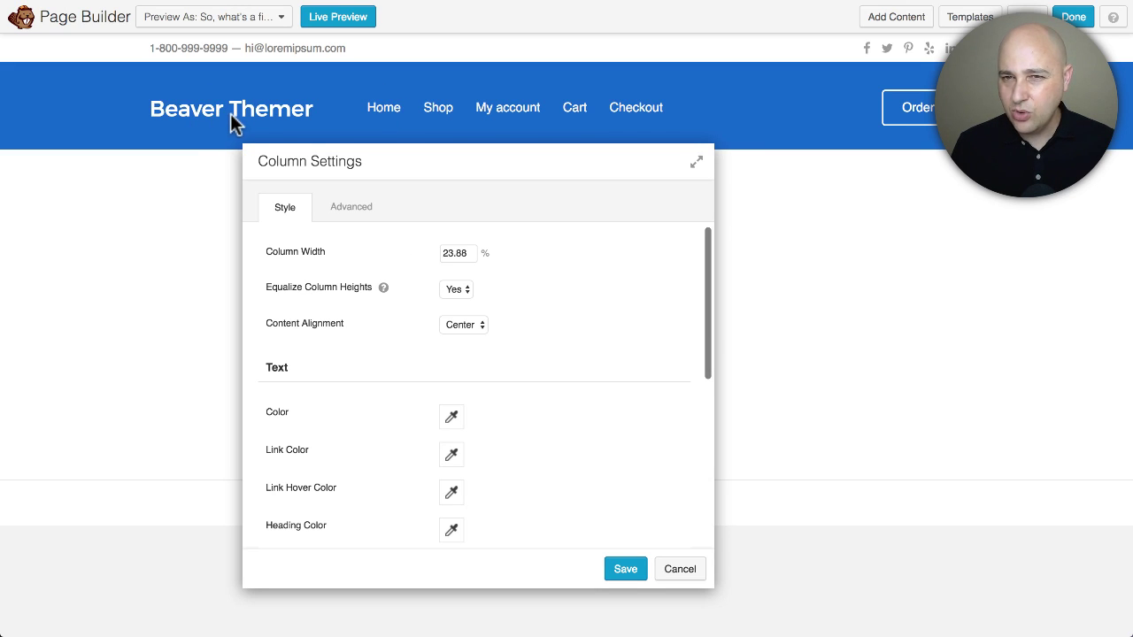
pyautogui.click(461, 325)
pyautogui.click(460, 326)
pyautogui.press('Up')
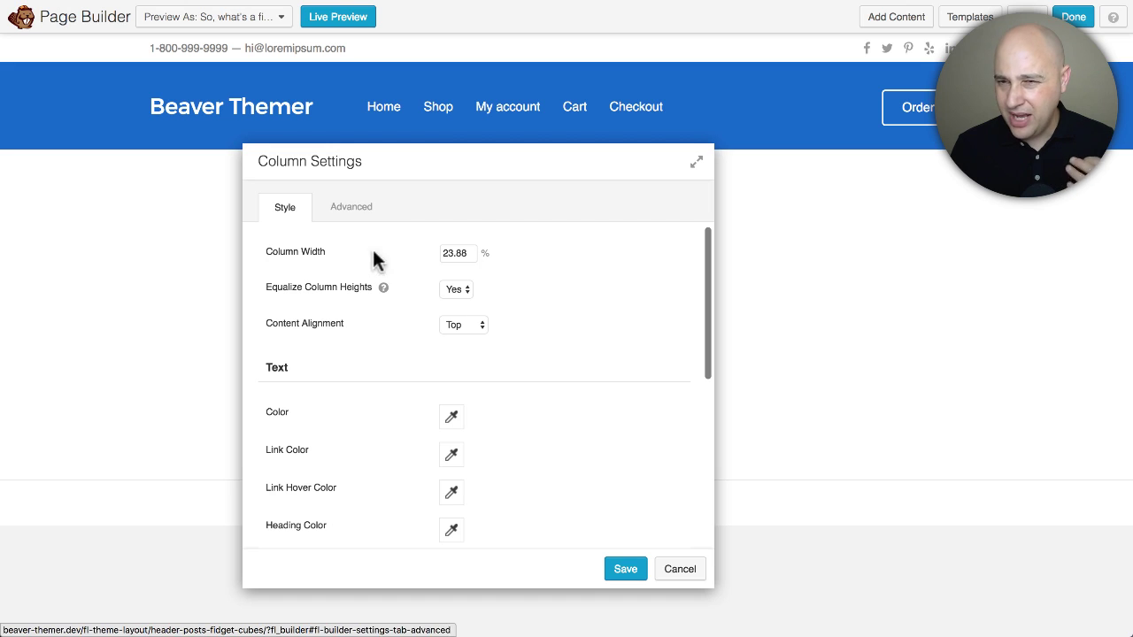
pyautogui.click(625, 569)
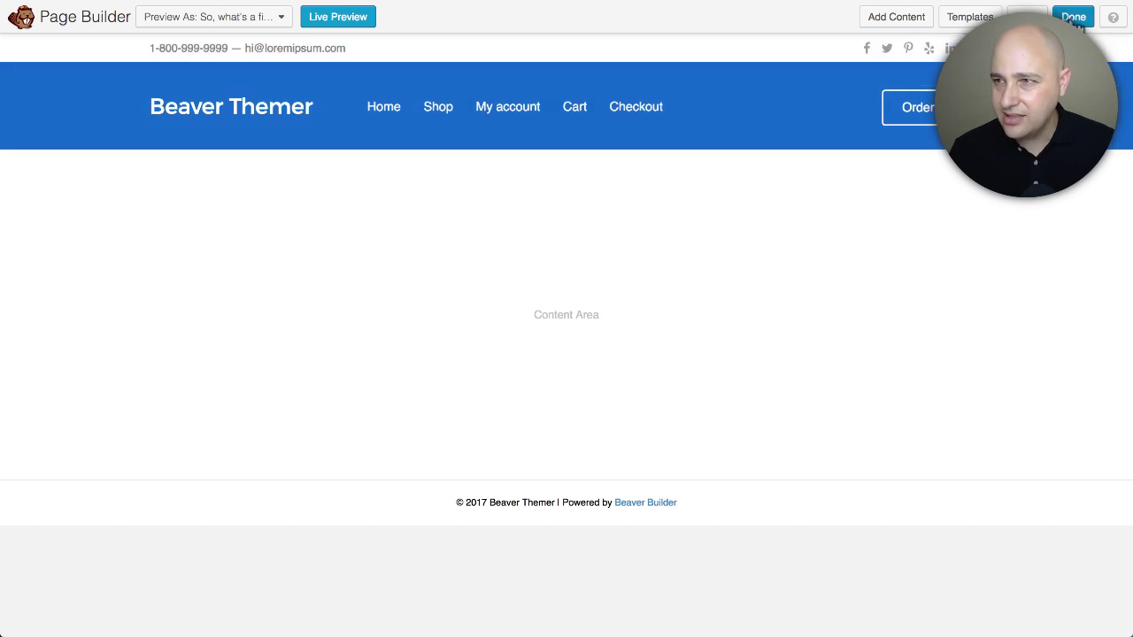
# Step: Finish the page builder session, publish the header changes, and open the layout's edit screen
pyautogui.click(1072, 16)
pyautogui.click(614, 289)
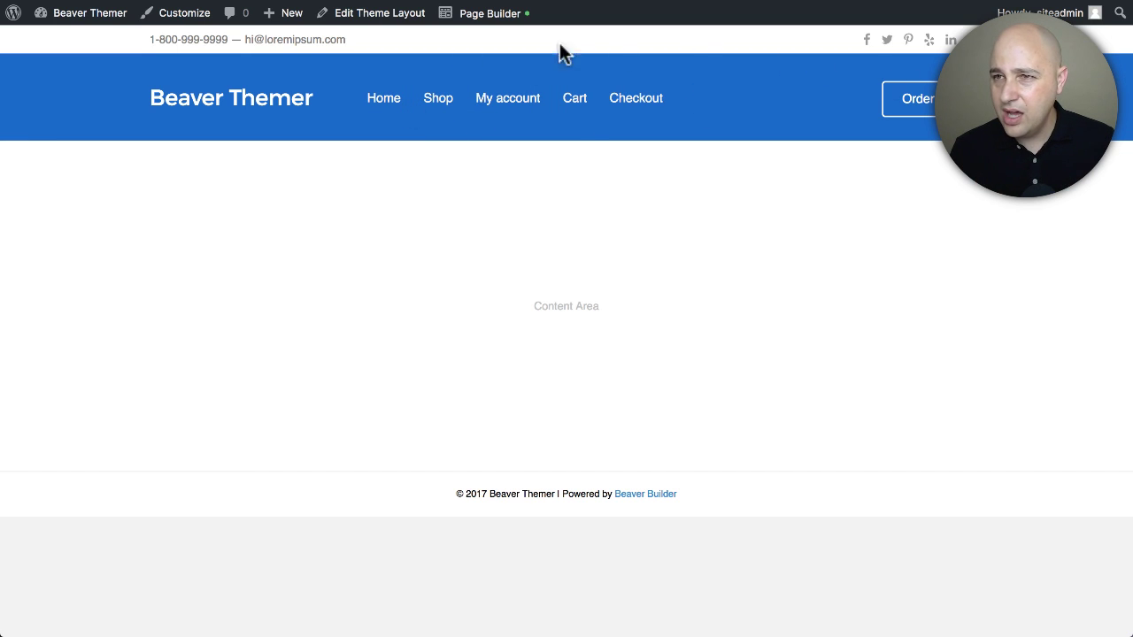
pyautogui.click(370, 13)
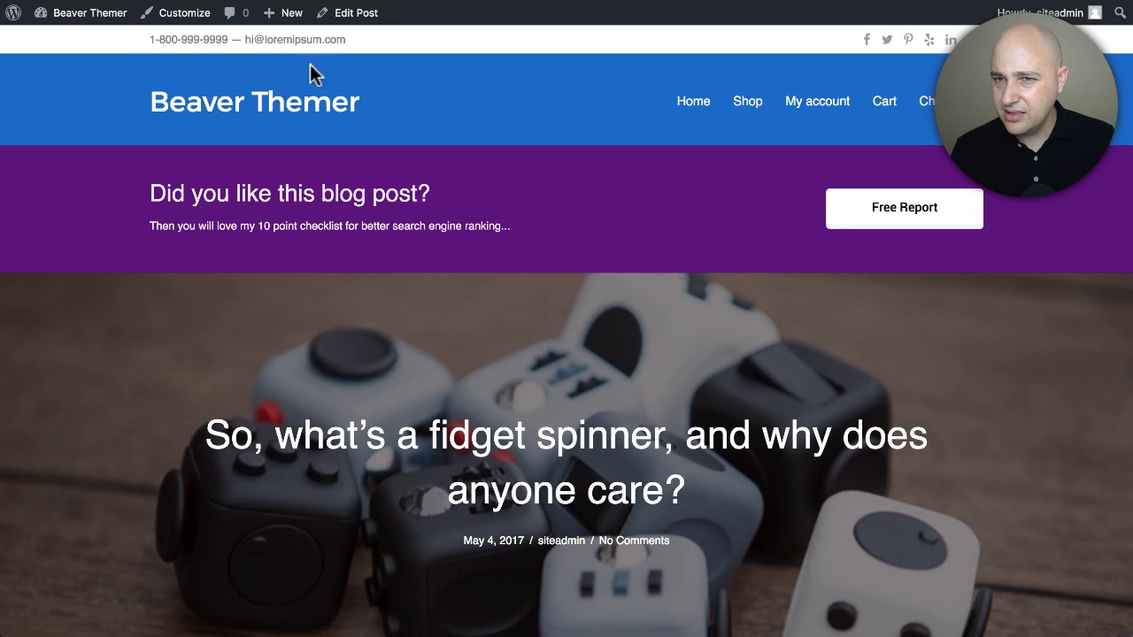
# Step: Reload the fidget spinner post and examine how the new header sticks and shrinks along the page
pyautogui.click(71, 6)
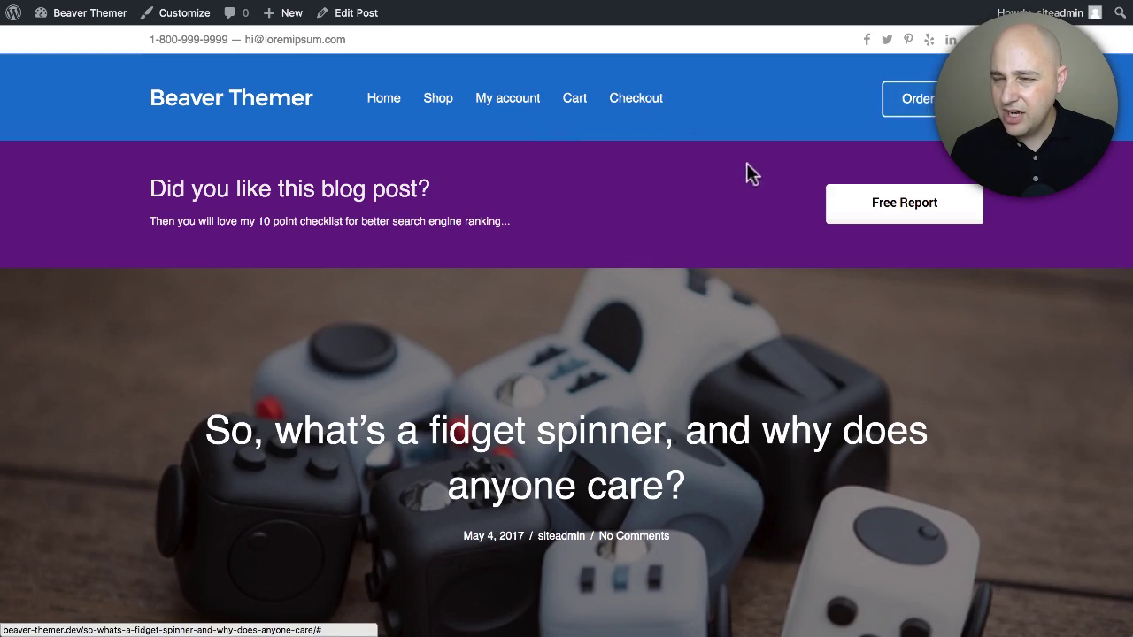
pyautogui.scroll(-10, 748, 170)
pyautogui.scroll(10, 749, 170)
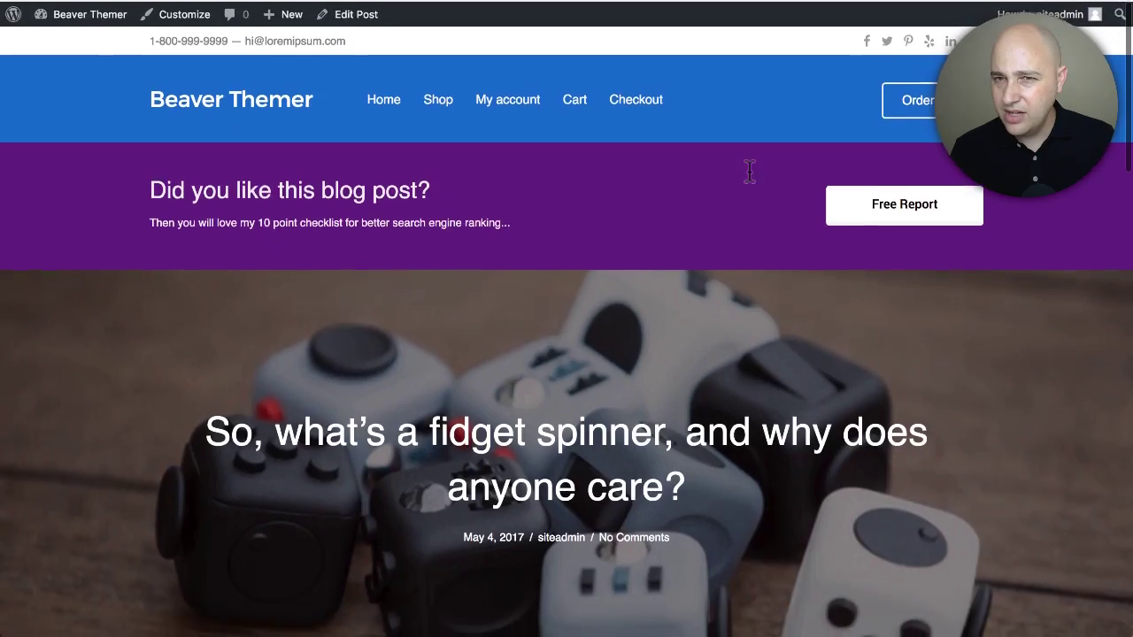
pyautogui.scroll(-10, 748, 170)
pyautogui.scroll(10, 748, 170)
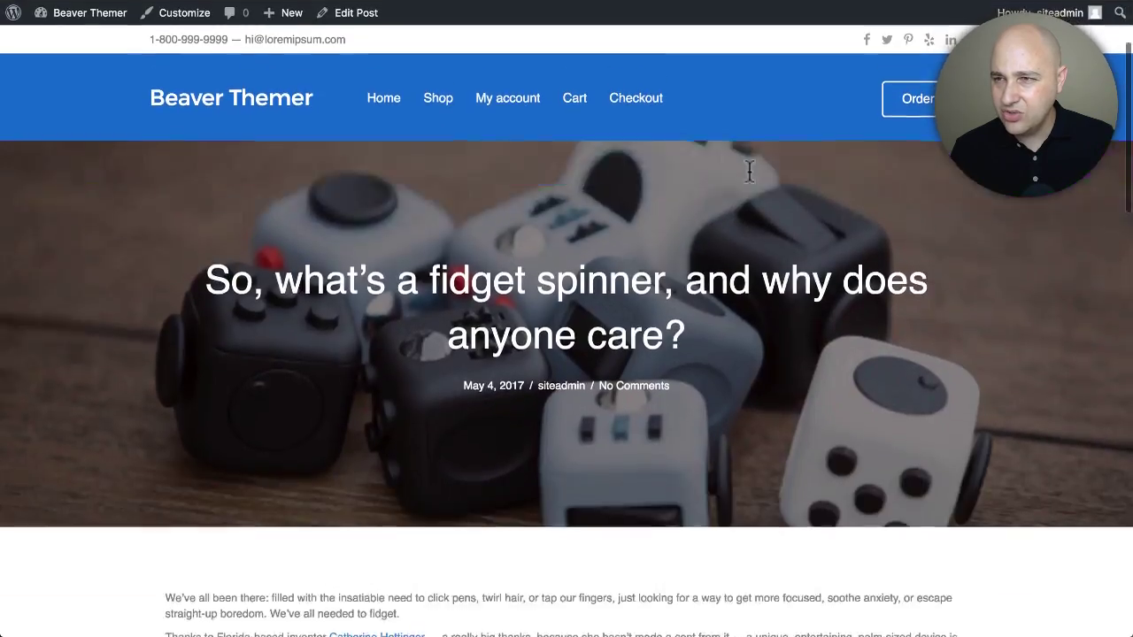
pyautogui.scroll(-10, 749, 172)
pyautogui.scroll(10, 749, 172)
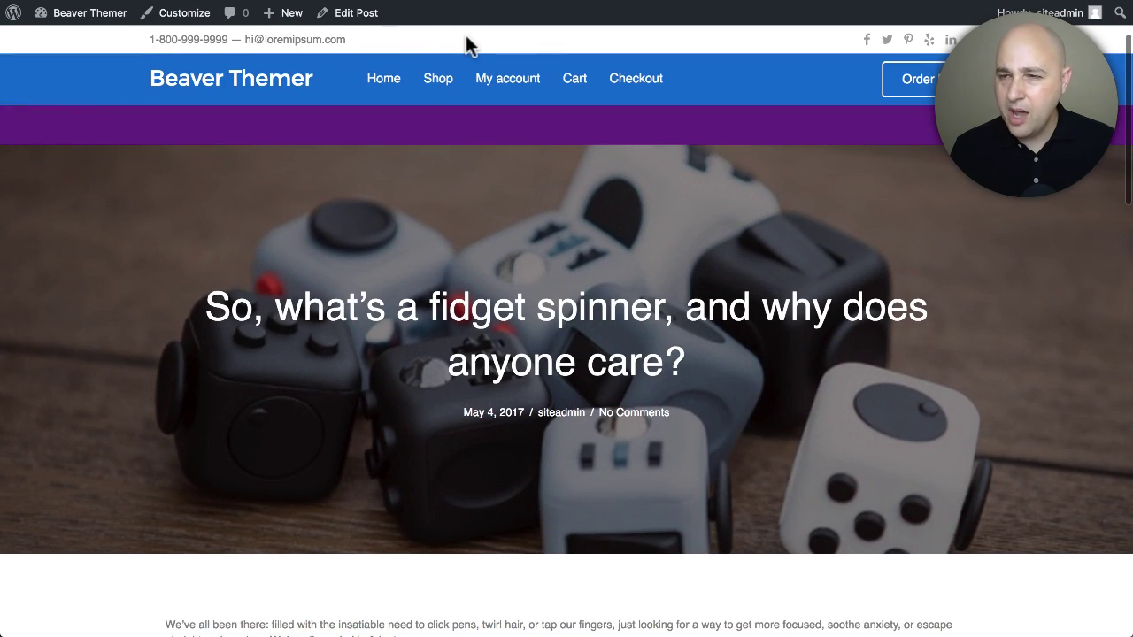
pyautogui.scroll(-3, 518, 128)
pyautogui.scroll(5, 521, 126)
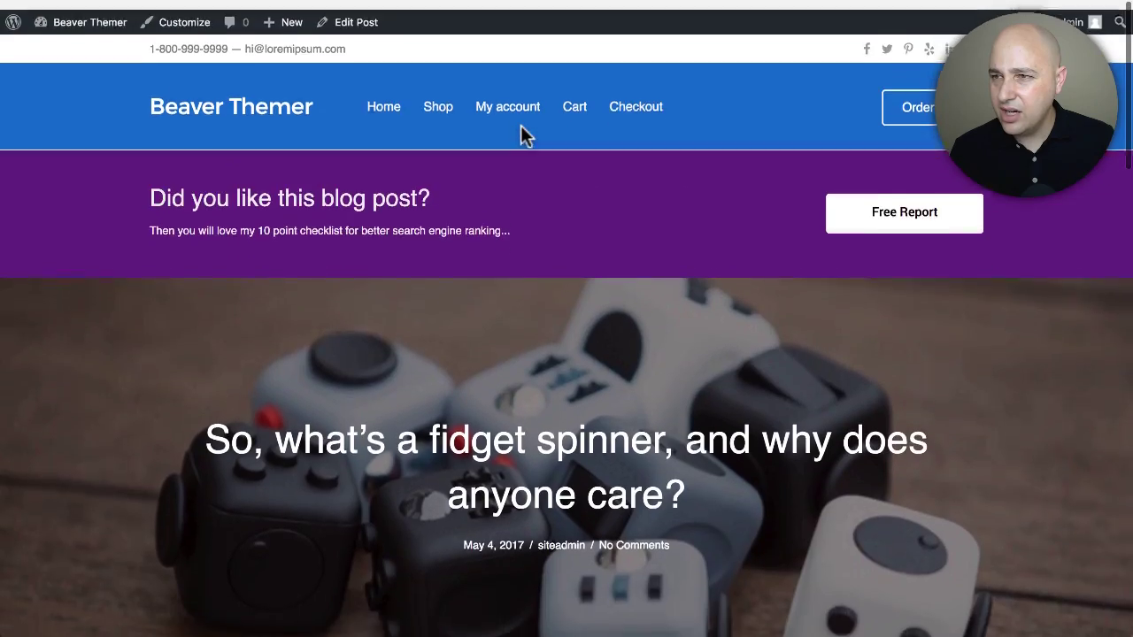
pyautogui.scroll(-10, 520, 126)
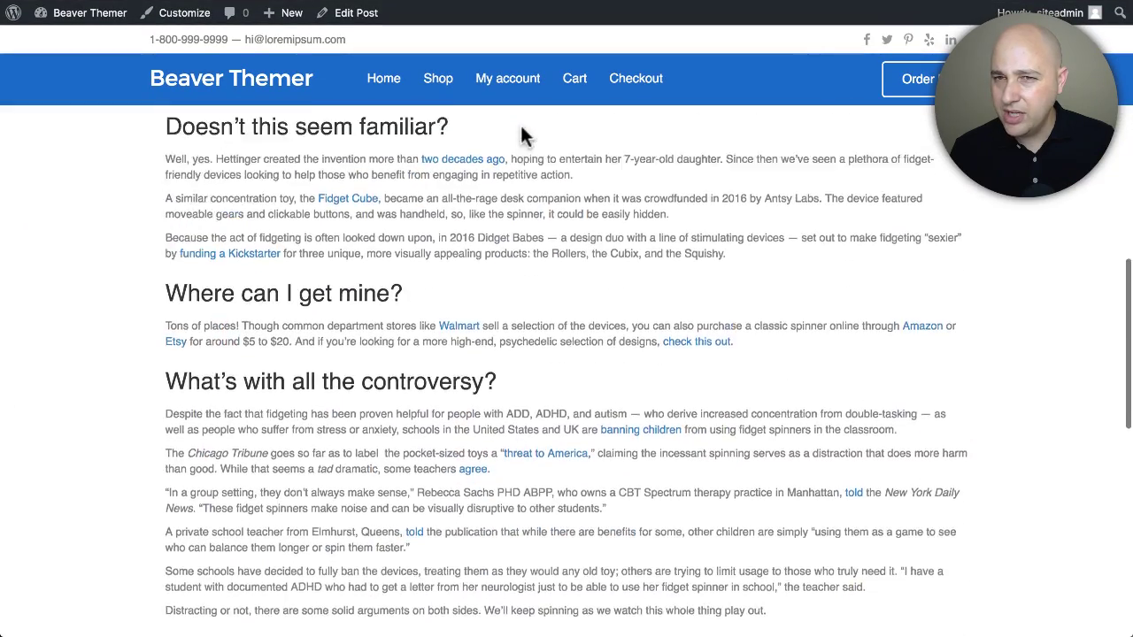
pyautogui.scroll(10, 520, 129)
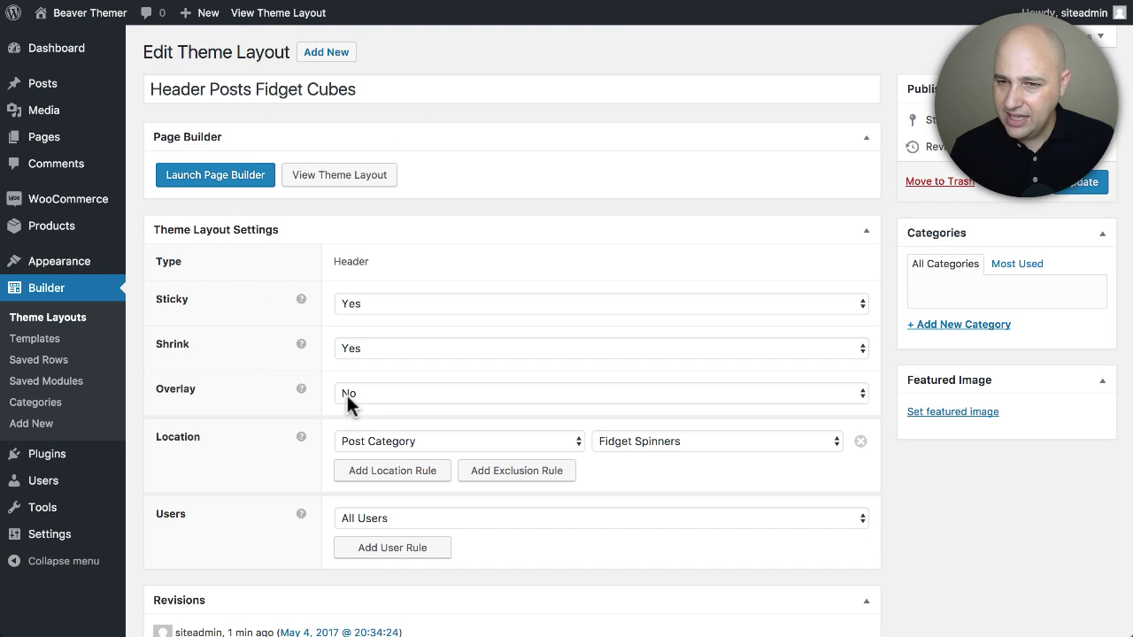
# Step: Open the Theme Part Below Post Content layout, reset its Location rule to Choose..., and update the layout
pyautogui.click(49, 319)
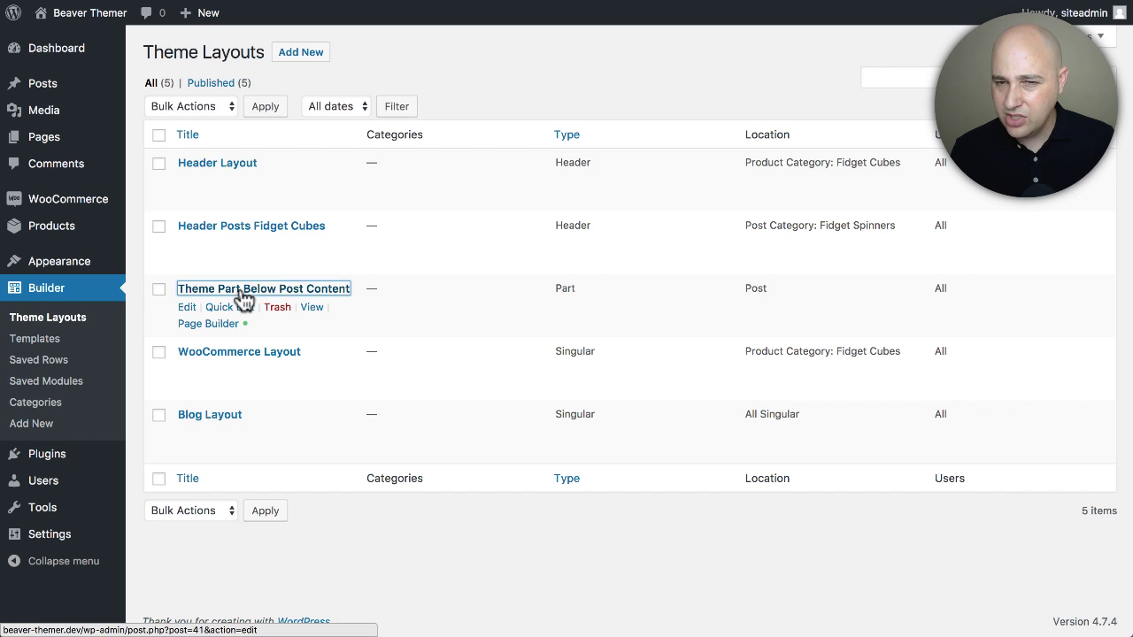
pyautogui.click(241, 293)
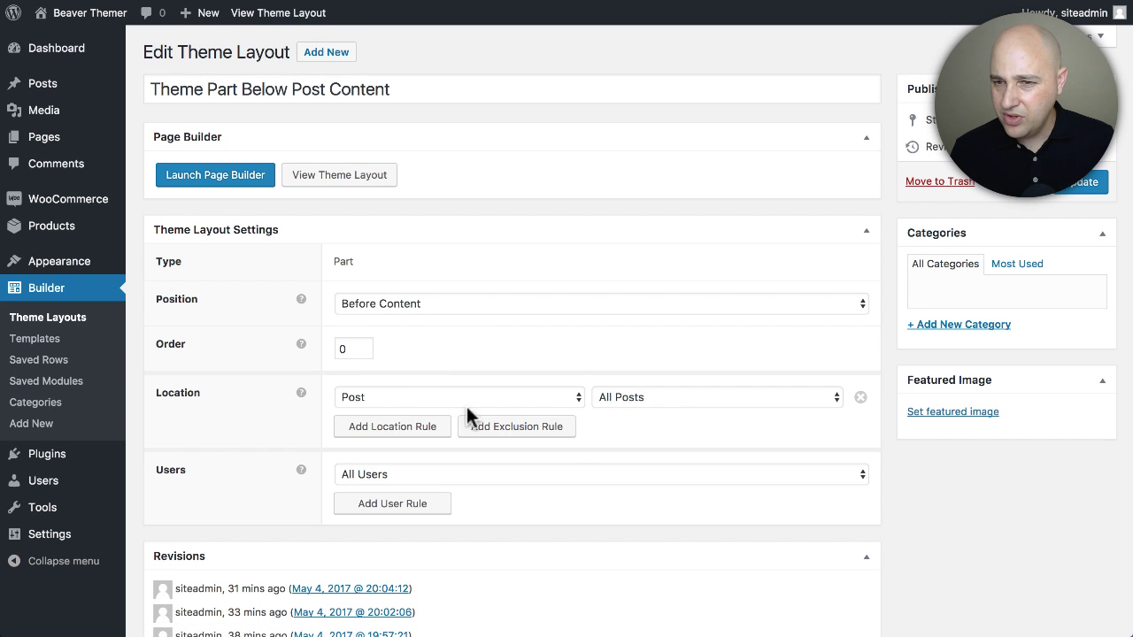
pyautogui.click(370, 400)
pyautogui.click(384, 248)
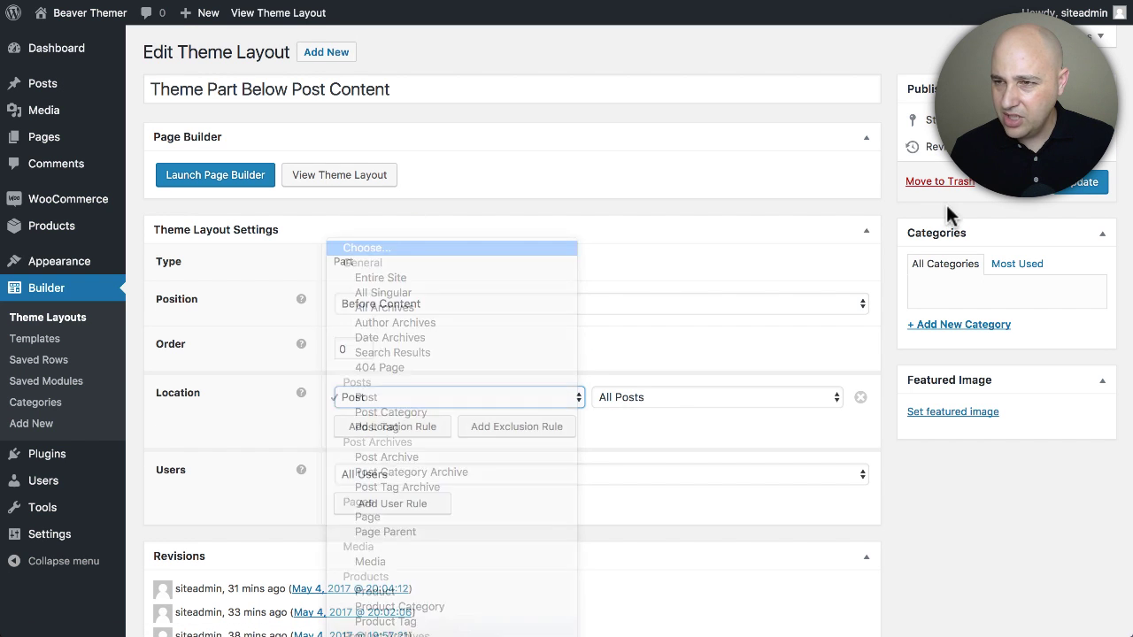
pyautogui.click(1100, 189)
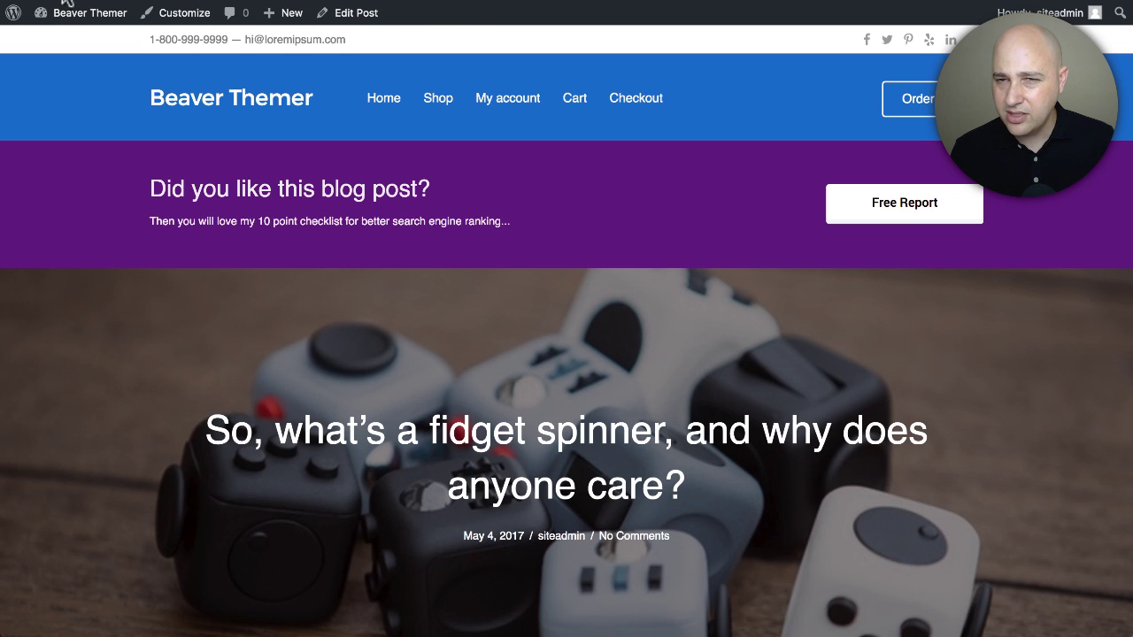
# Step: Reload the fidget spinner post, check the sticky header directly above the post's hero image, and close the post
pyautogui.press('super+r')
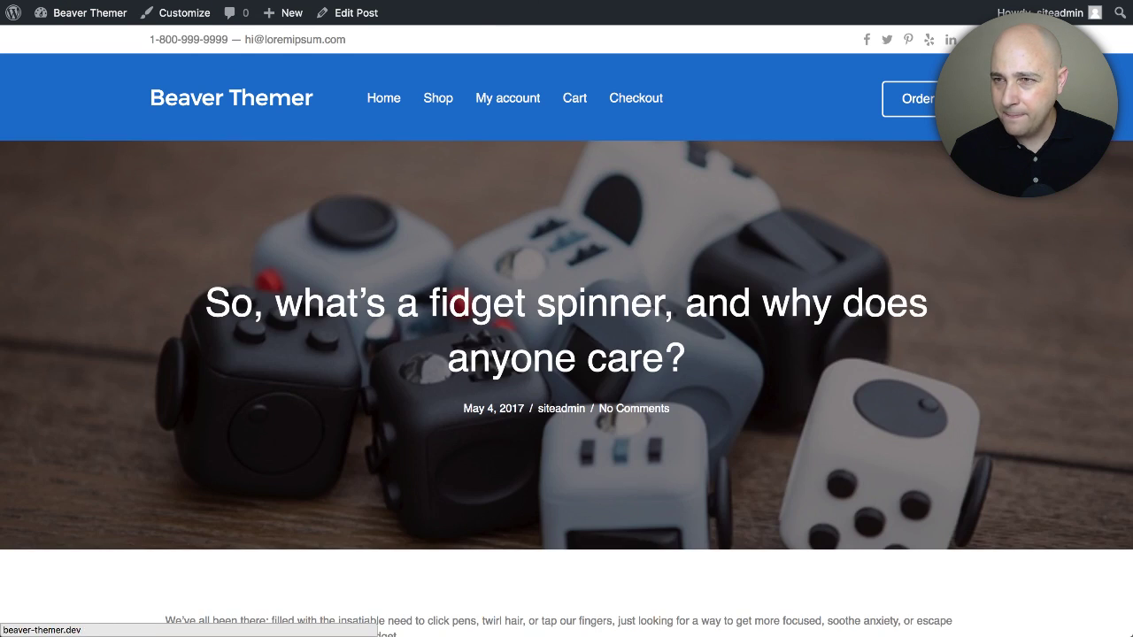
pyautogui.scroll(-3, 645, 89)
pyautogui.scroll(-10, 607, 253)
pyautogui.scroll(10, 605, 247)
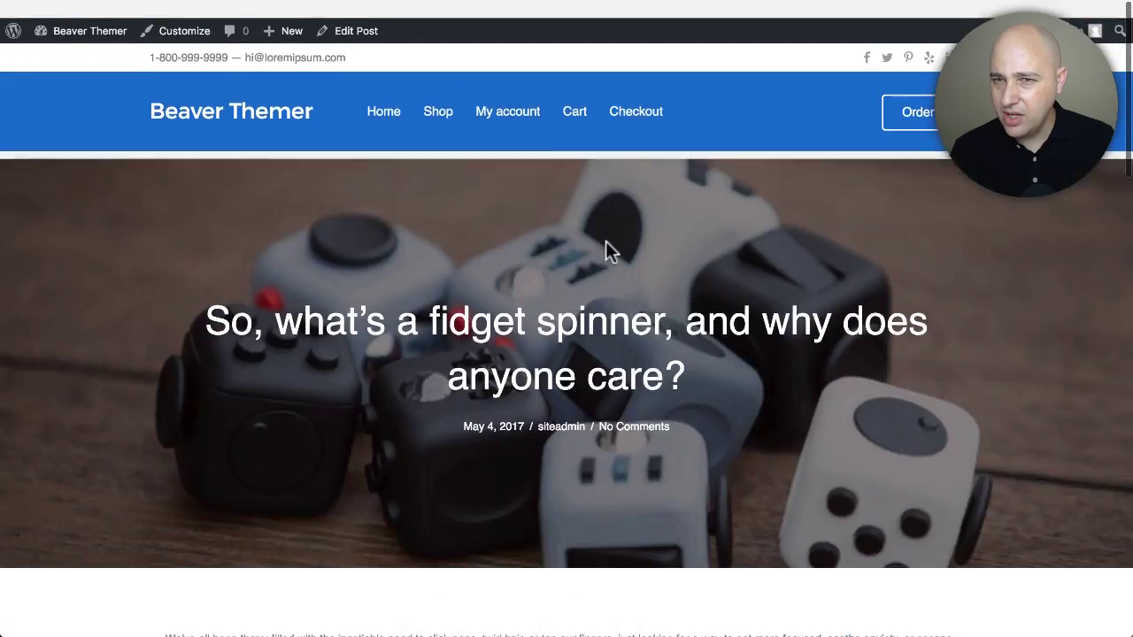
pyautogui.scroll(-8, 606, 247)
pyautogui.scroll(10, 606, 253)
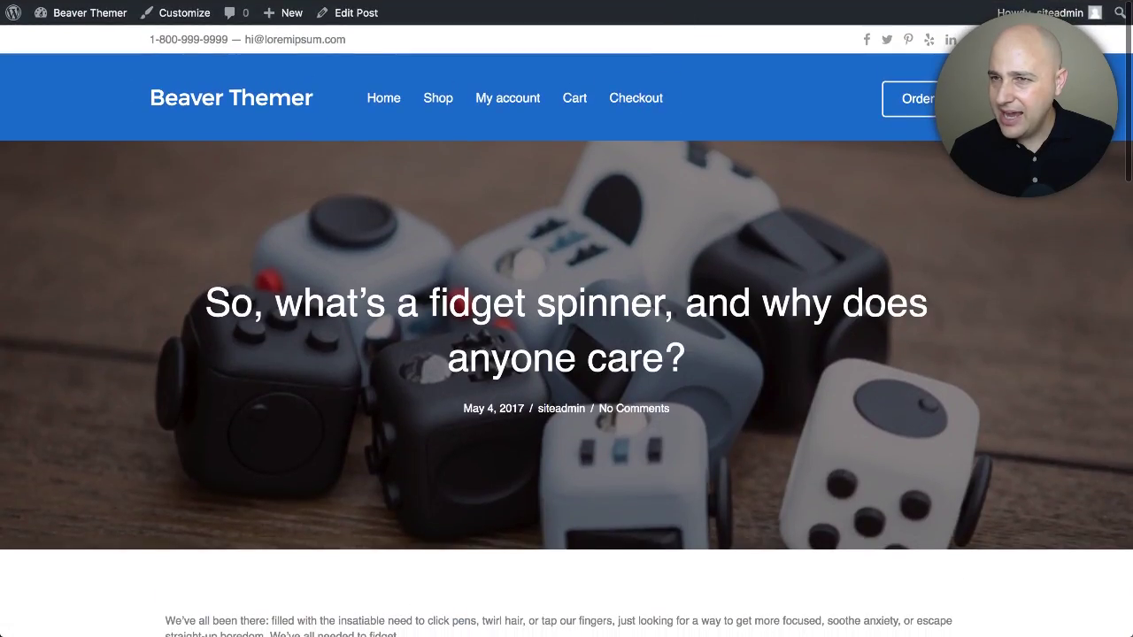
pyautogui.press('super+w')
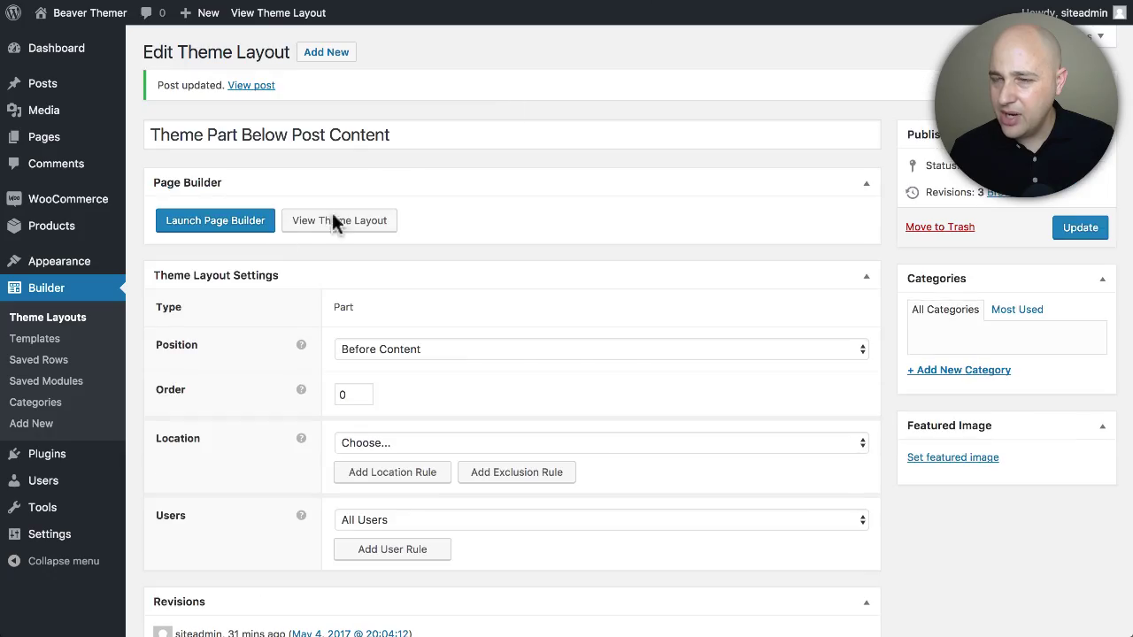
# Step: Open the Header Posts Fidget Cubes theme layout, set its Overlay option to Yes, and update the layout
pyautogui.click(74, 326)
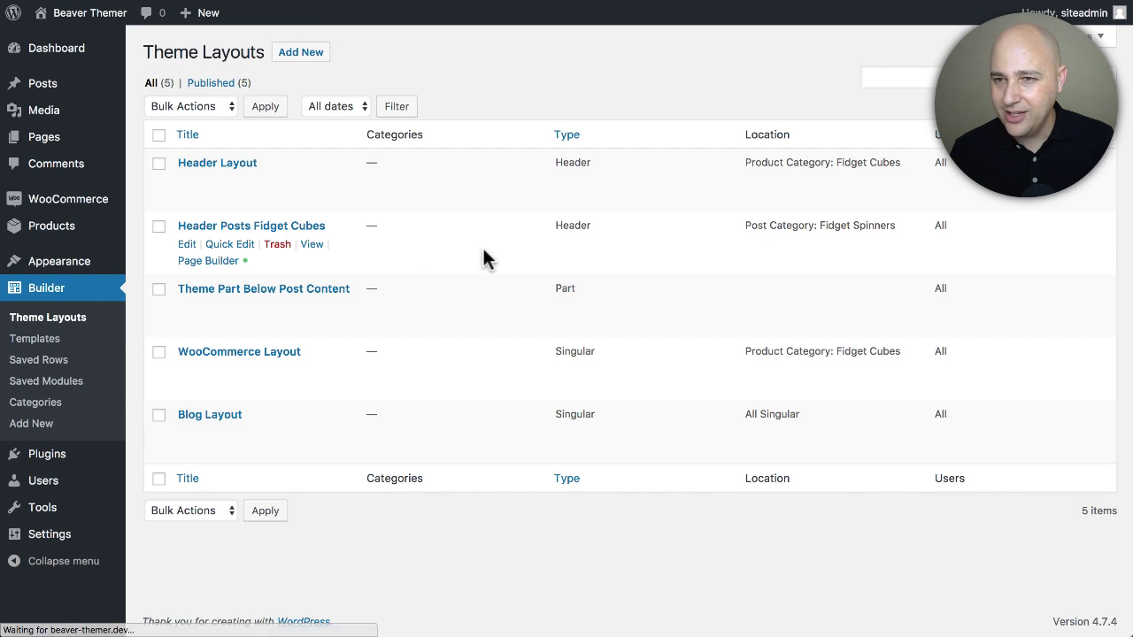
pyautogui.click(232, 162)
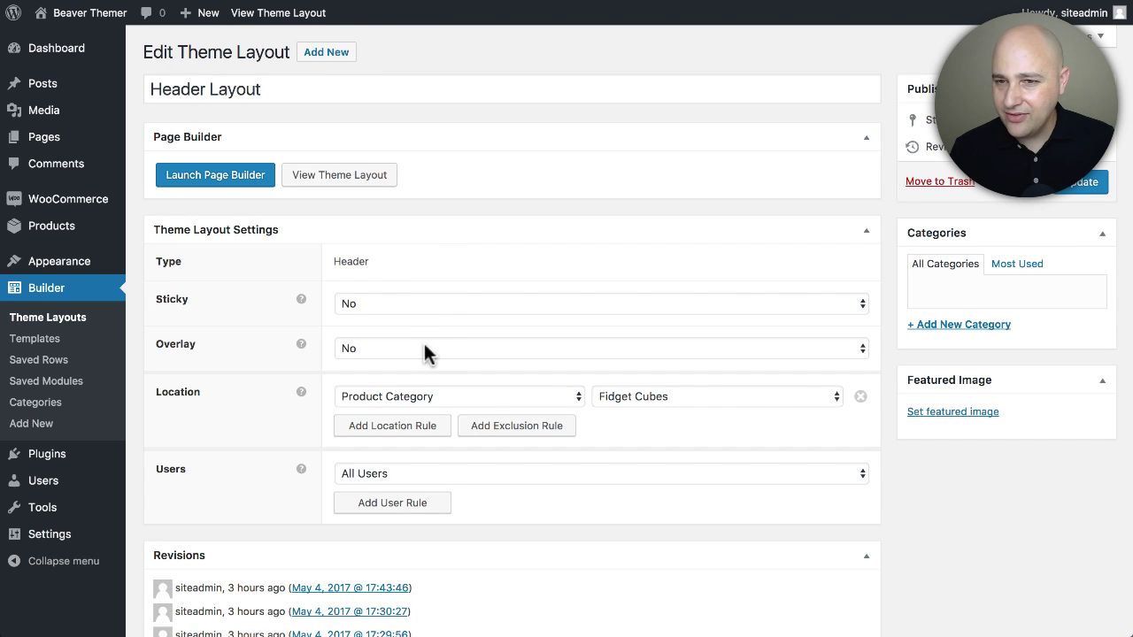
pyautogui.hscroll(-5, 260, 239)
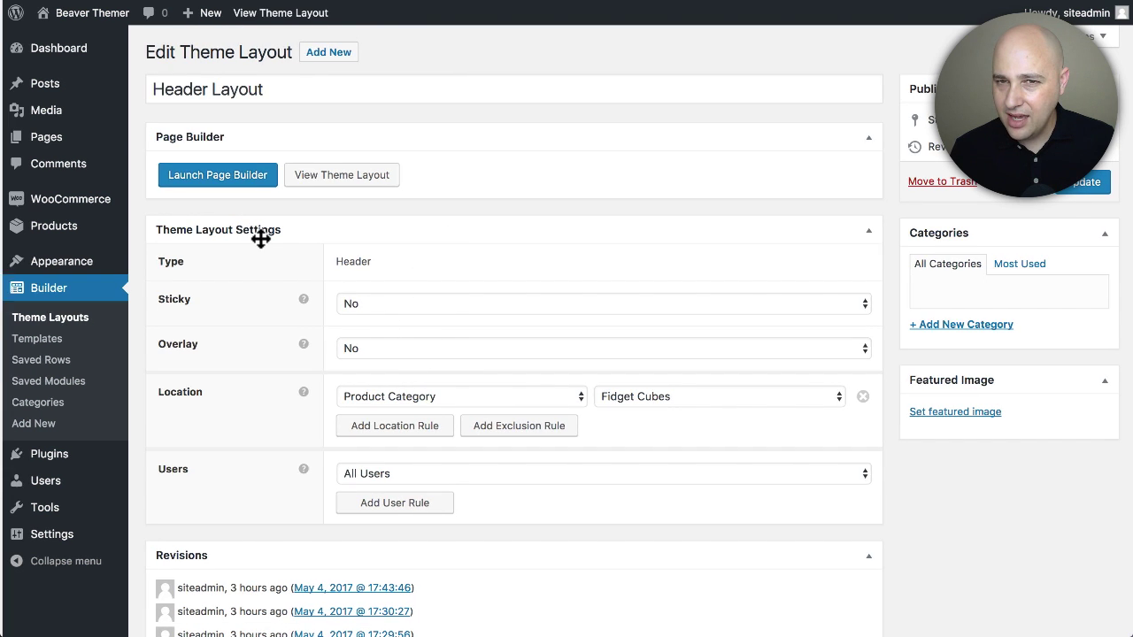
pyautogui.click(247, 226)
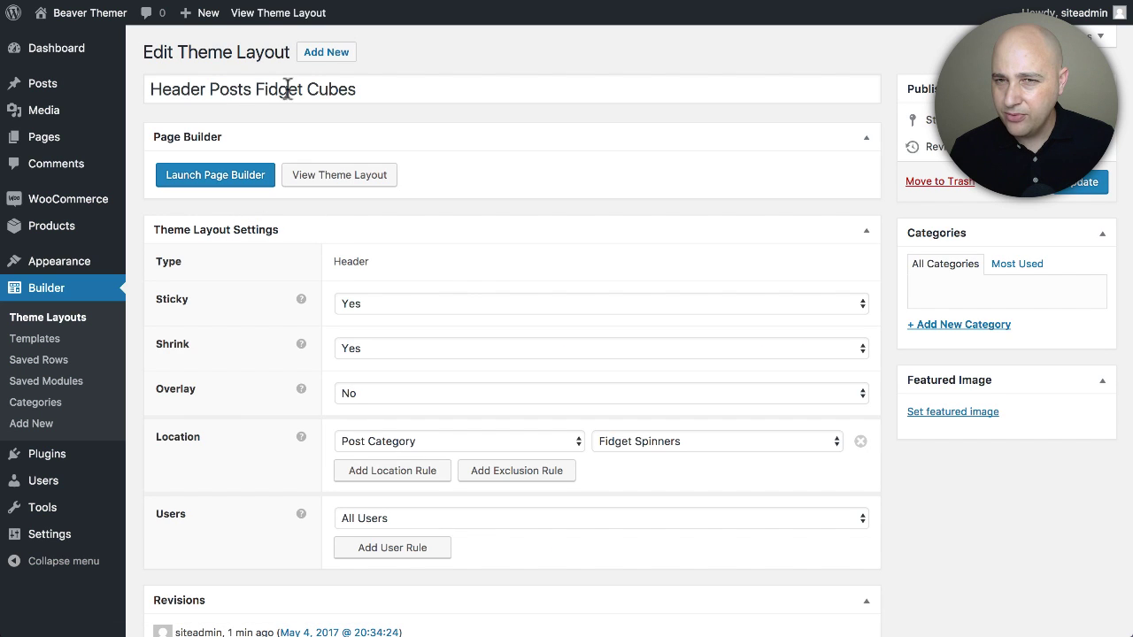
pyautogui.click(381, 391)
pyautogui.click(390, 379)
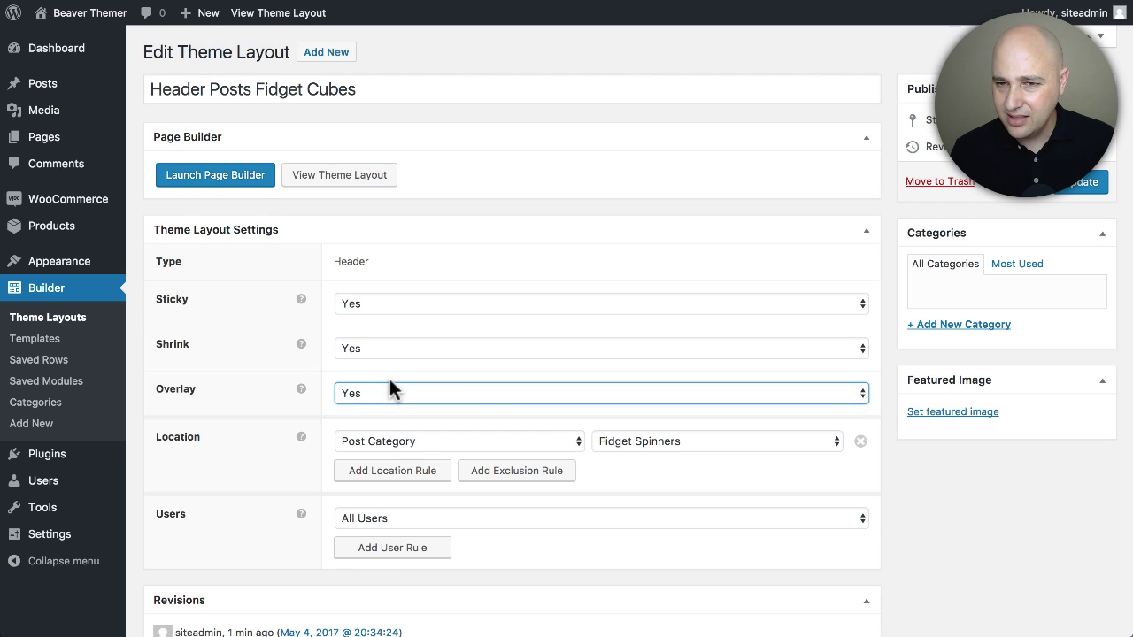
pyautogui.click(1081, 185)
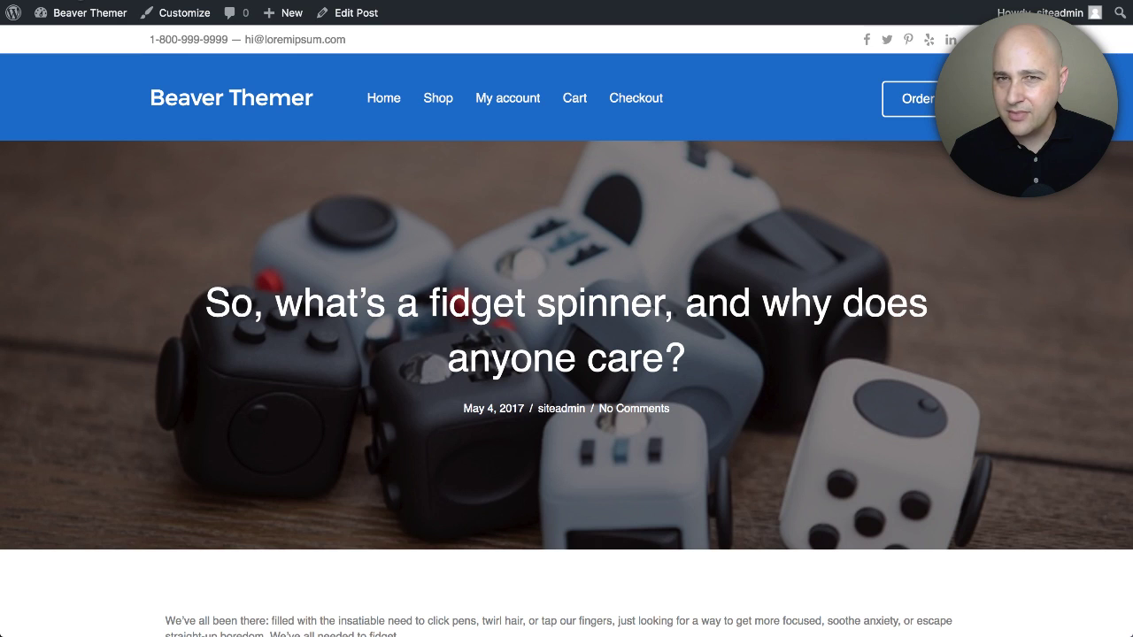
# Step: Reload the fidget spinner post, inspect the overlaid header's contact line and social icons, and return to the layout's edit screen
pyautogui.click(88, 13)
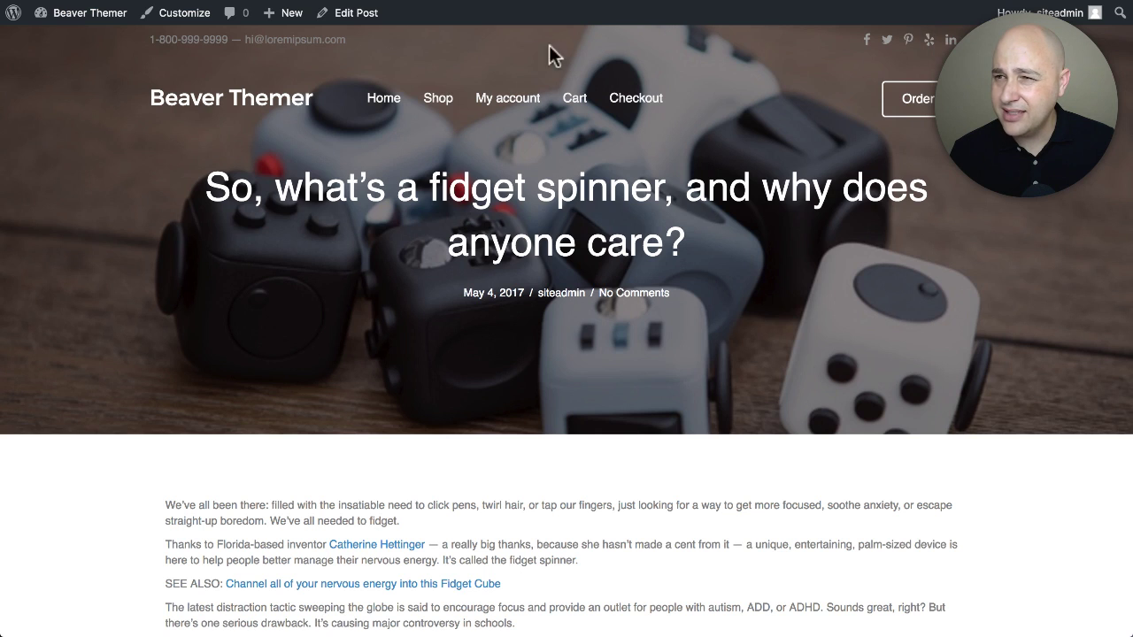
pyautogui.moveTo(147, 39); pyautogui.dragTo(431, 36)
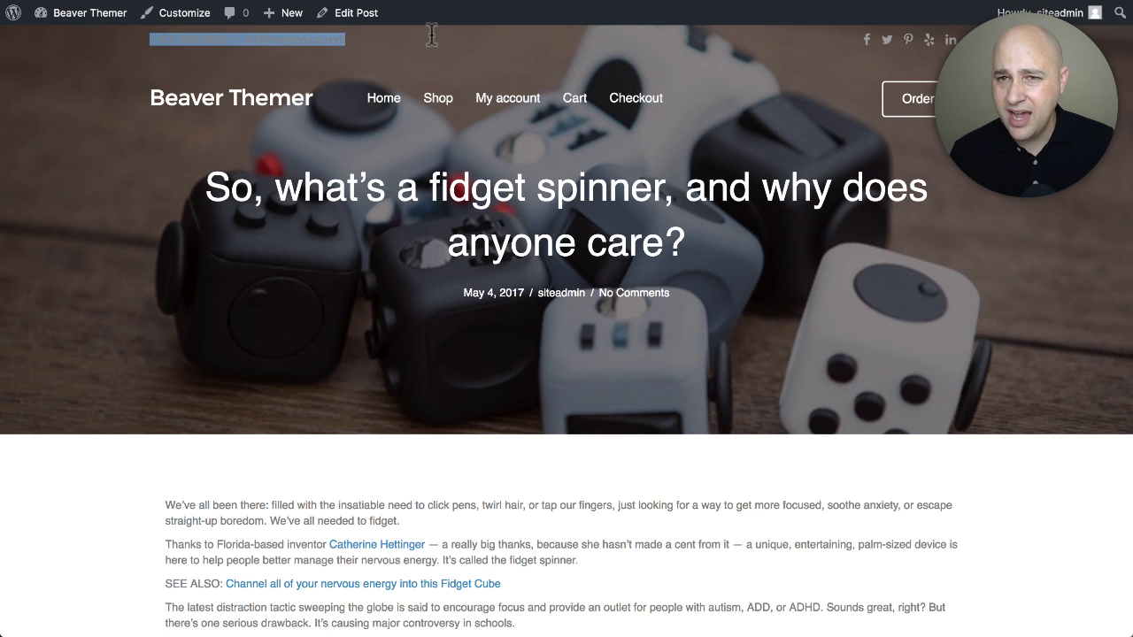
pyautogui.click(849, 41)
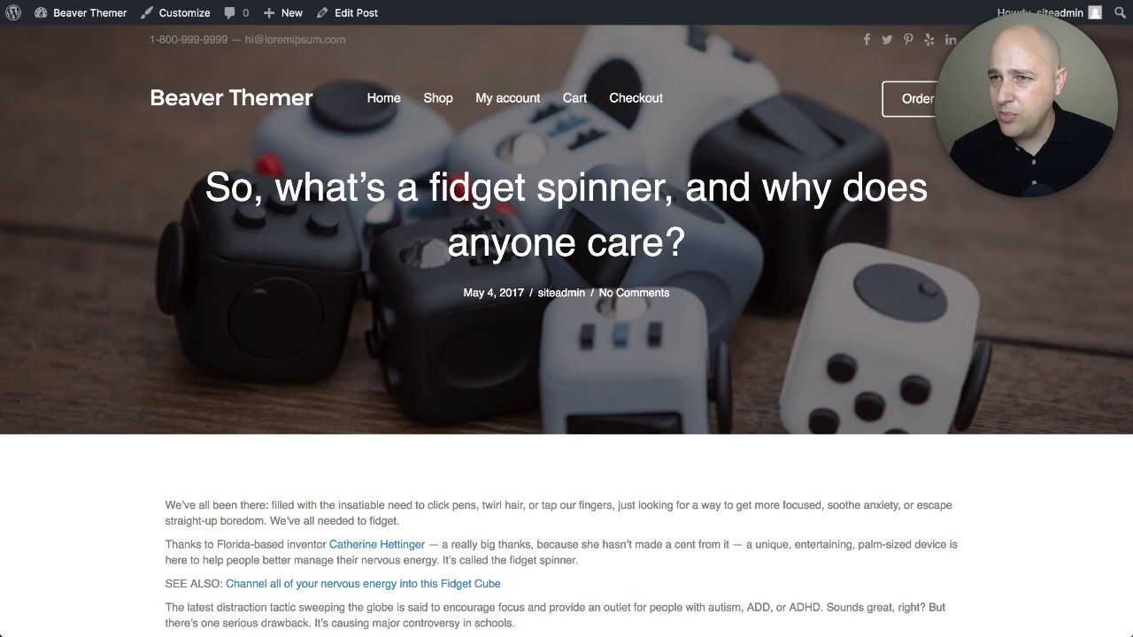
pyautogui.hotkey('ctrl', 'shift', 'Tab')
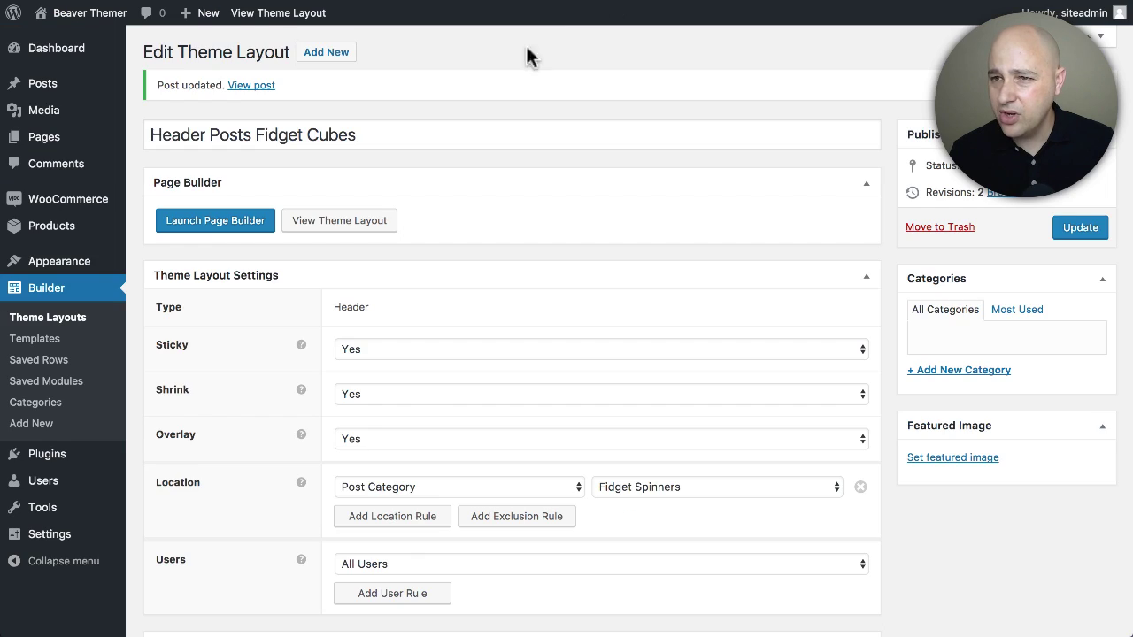
# Step: Launch the page builder for the header, delete the top row with contact details and social icons, and publish the changes
pyautogui.click(216, 227)
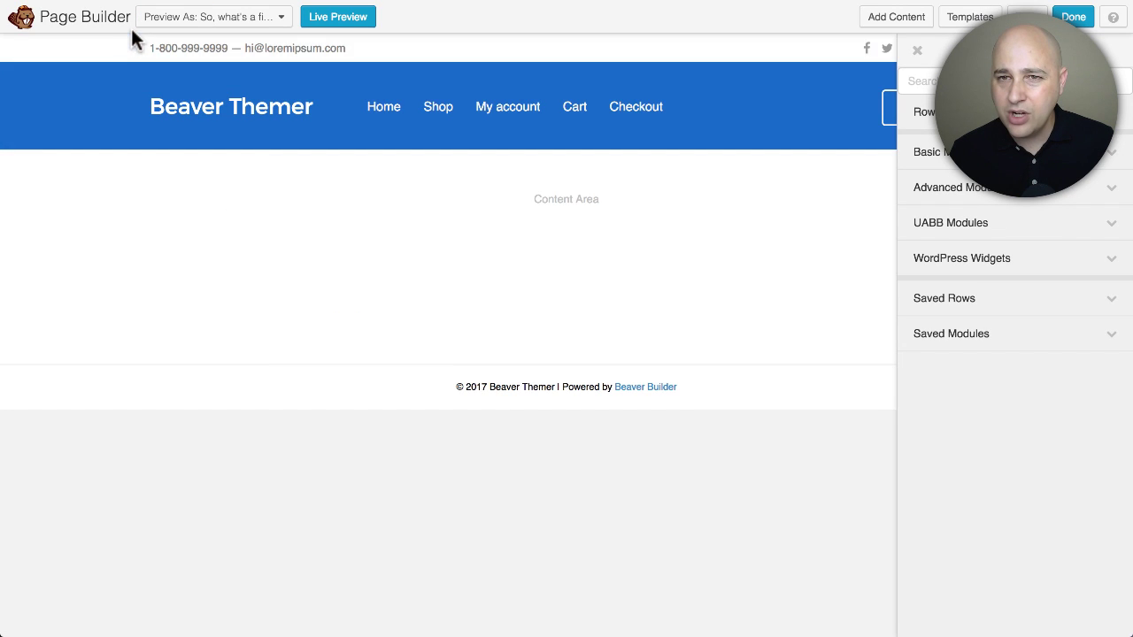
pyautogui.click(112, 74)
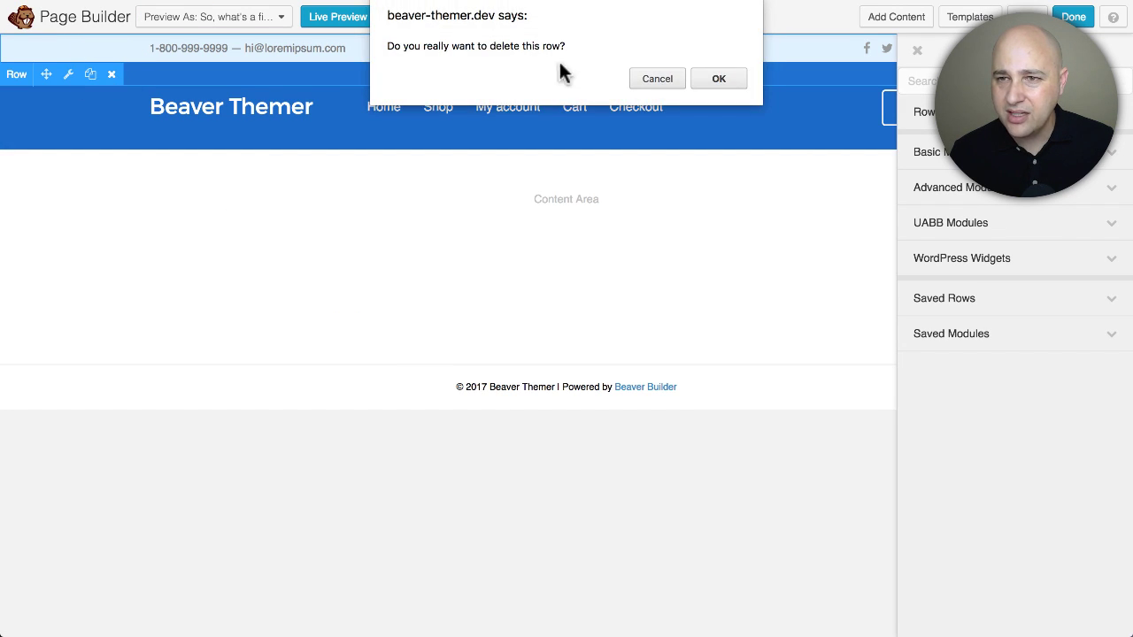
pyautogui.click(716, 79)
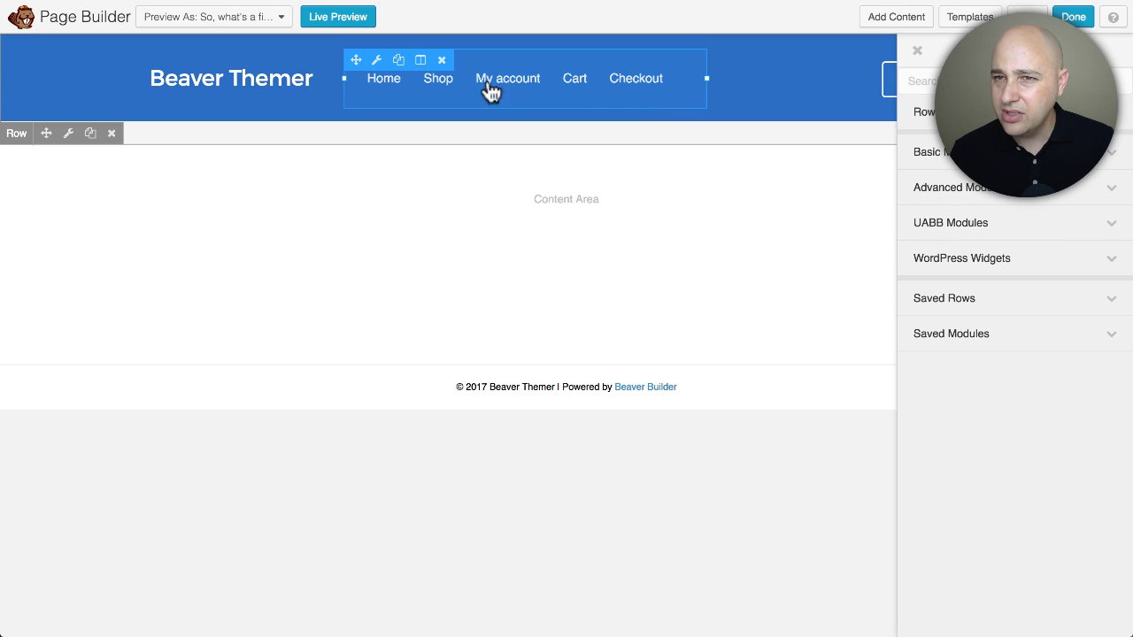
pyautogui.click(1073, 16)
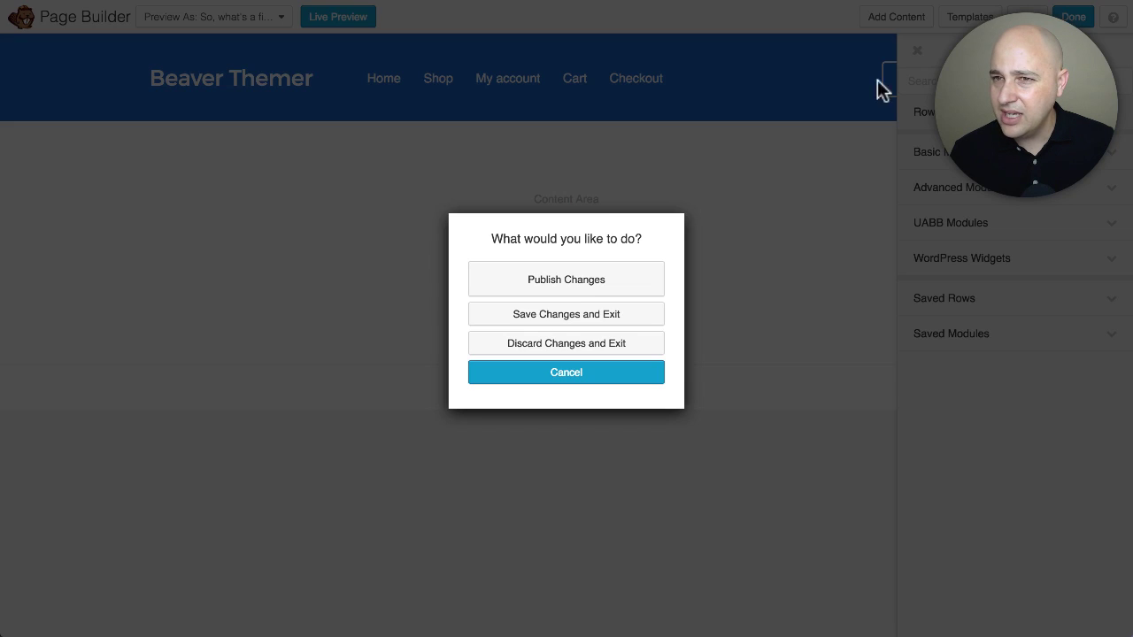
pyautogui.click(567, 280)
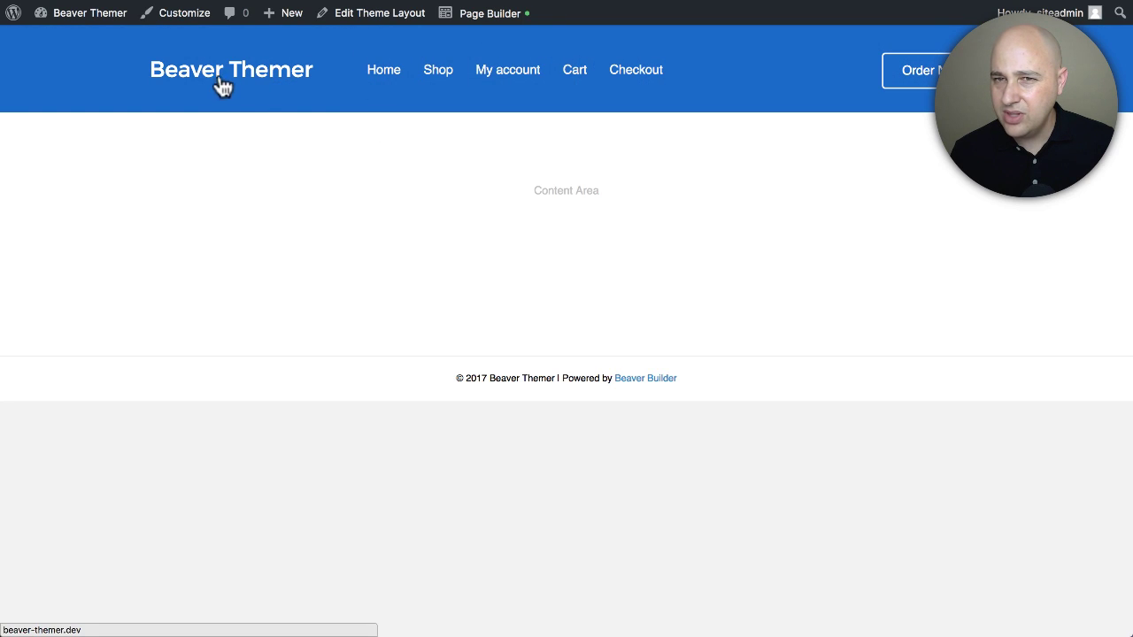
# Step: Reopen the header in the page builder, set the blue row's top and bottom padding to 0 px, and publish the changes
pyautogui.click(498, 18)
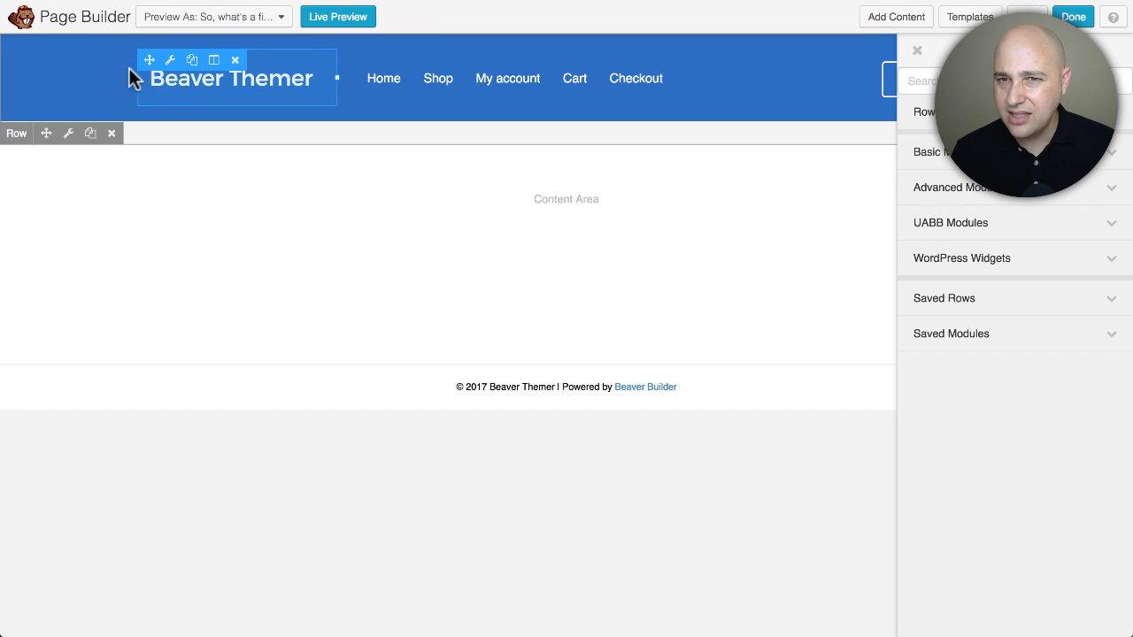
pyautogui.click(68, 133)
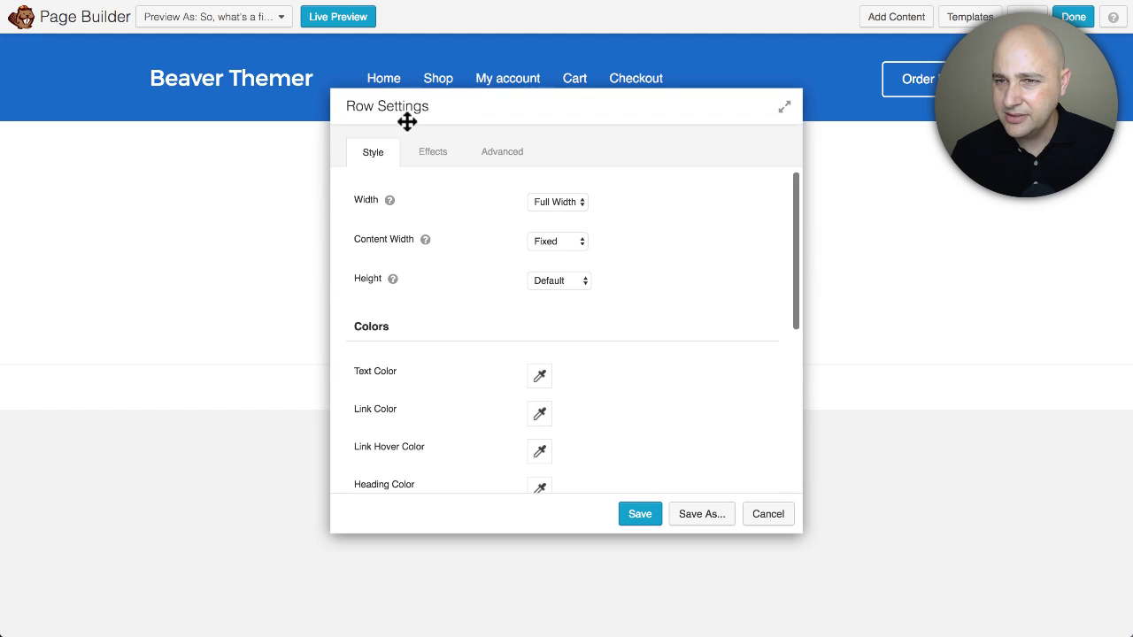
pyautogui.click(520, 162)
pyautogui.scroll(-1, 517, 230)
pyautogui.scroll(-3, 516, 267)
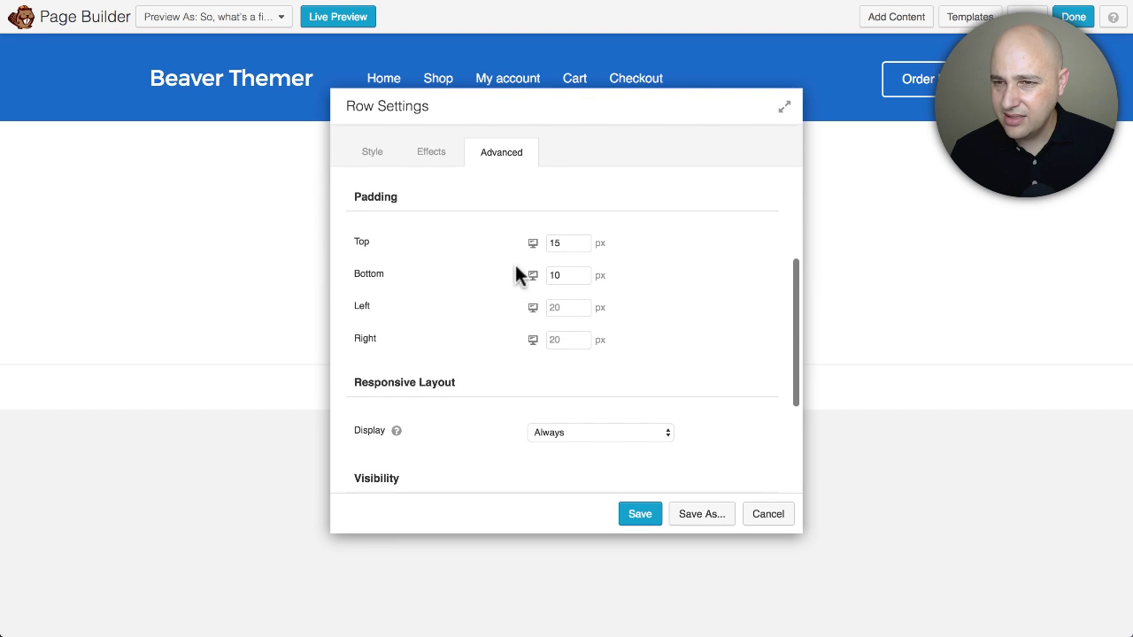
pyautogui.moveTo(570, 246); pyautogui.dragTo(515, 244)
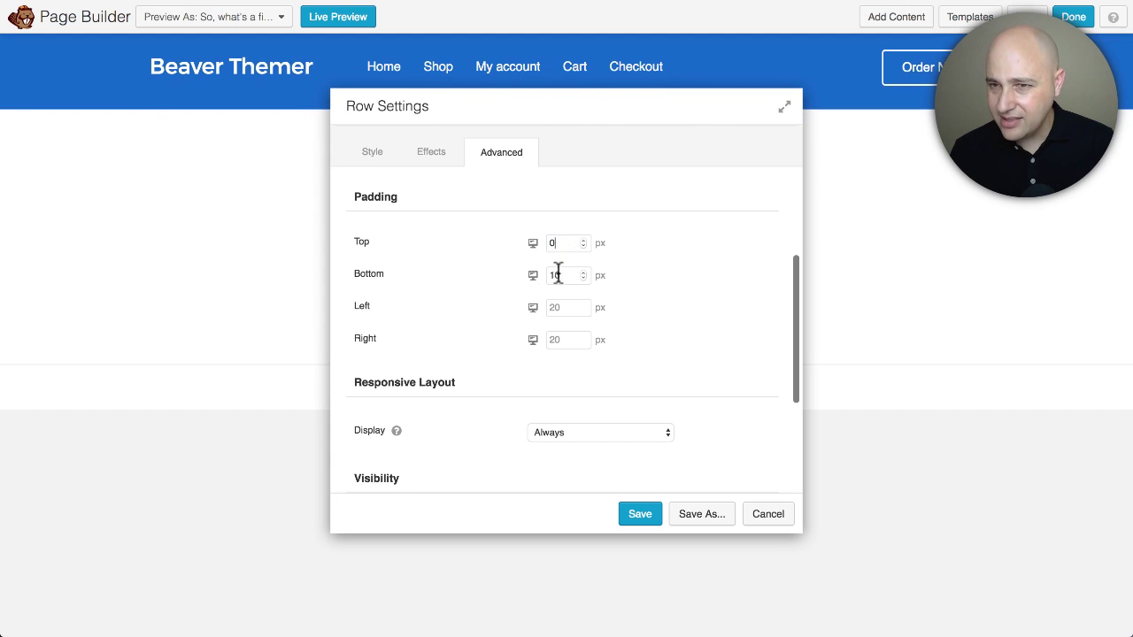
pyautogui.moveTo(563, 274); pyautogui.dragTo(519, 272)
pyautogui.write('0')
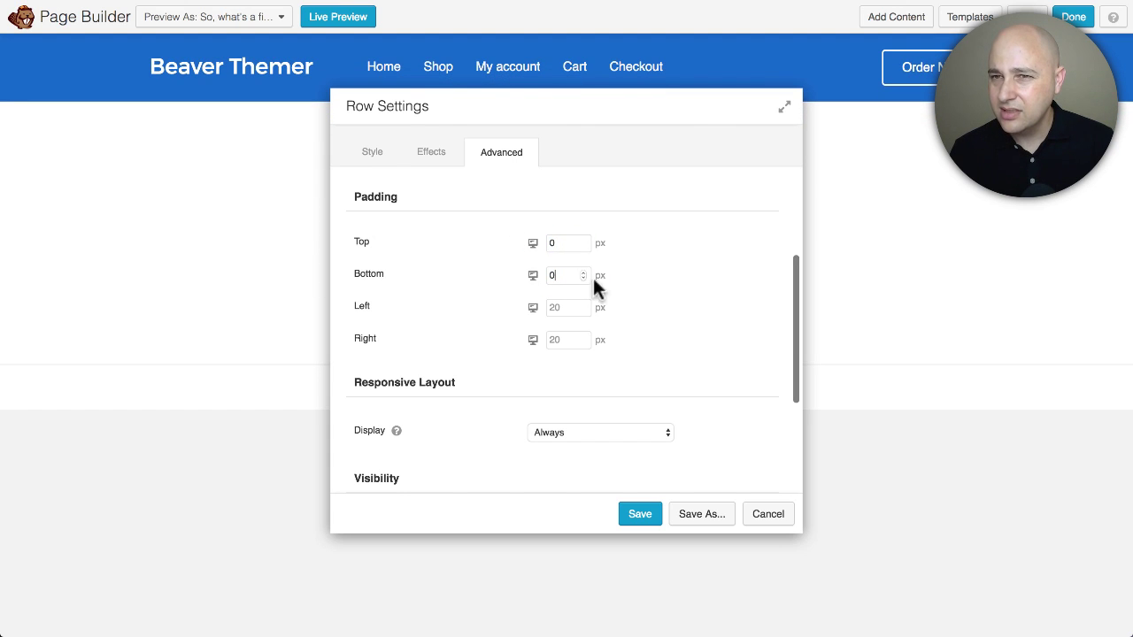
pyautogui.click(639, 515)
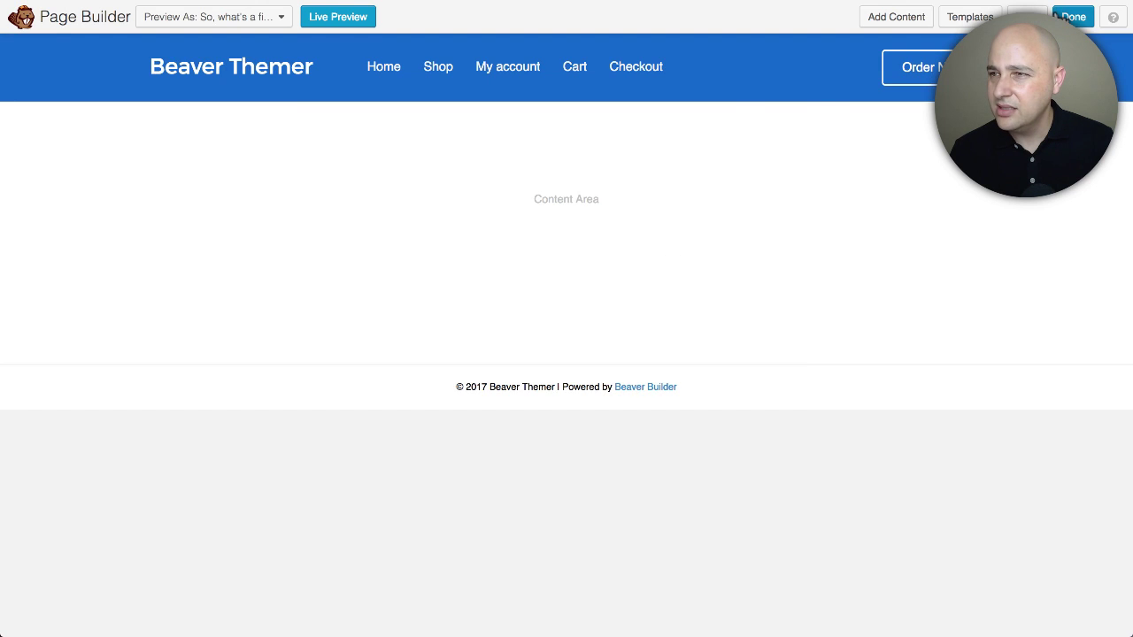
pyautogui.click(1071, 17)
pyautogui.click(547, 281)
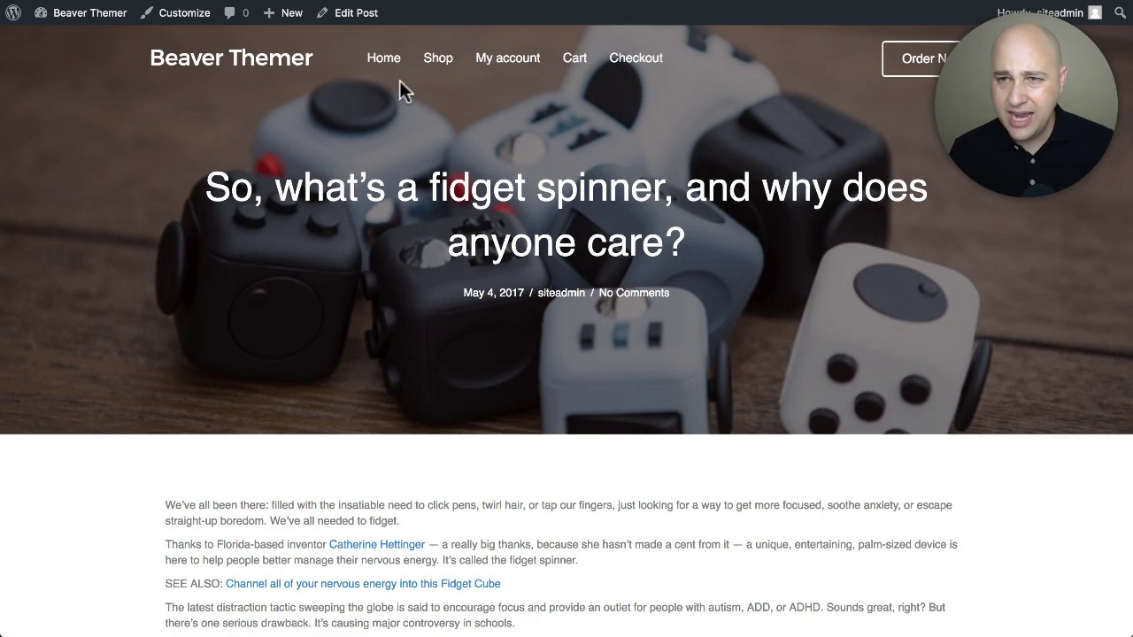
# Step: Examine how the overlay header looks over the fidget spinner post's hero image and how it sticks and shrinks along the page
pyautogui.scroll(-3, 400, 80)
pyautogui.scroll(-5, 399, 81)
pyautogui.scroll(10, 399, 80)
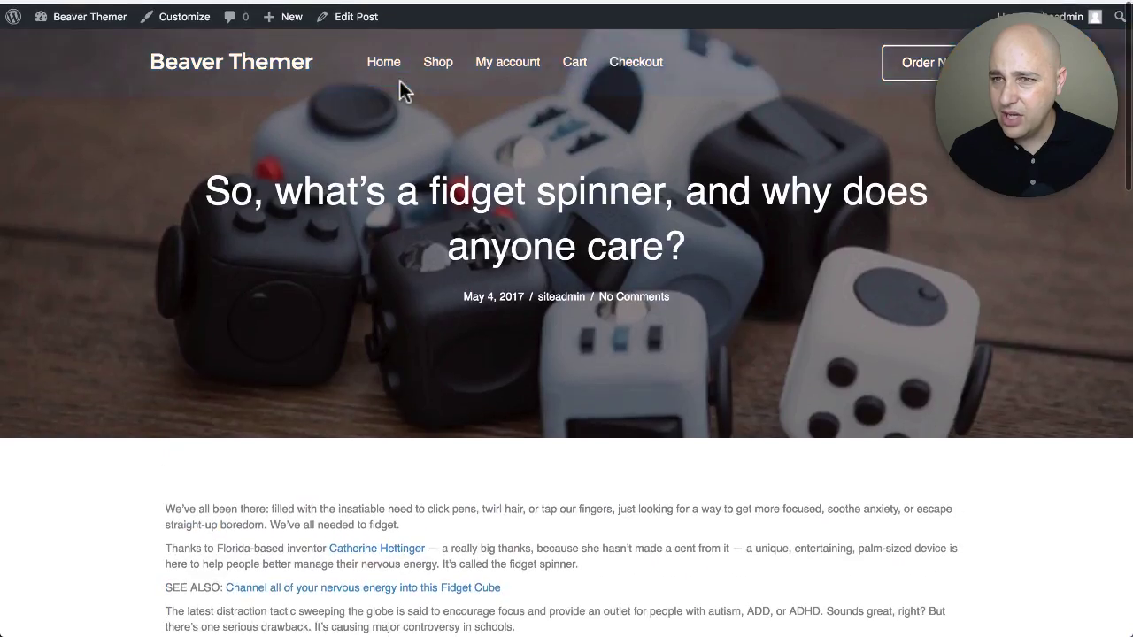
pyautogui.scroll(-2, 399, 81)
pyautogui.scroll(-15, 403, 89)
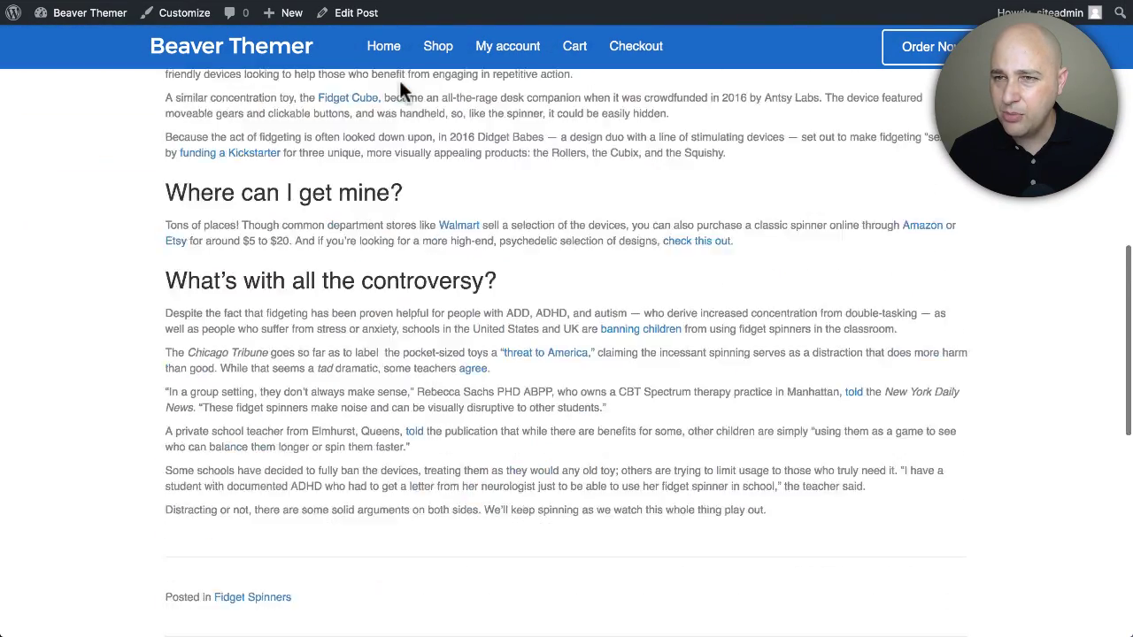
pyautogui.scroll(-4, 400, 87)
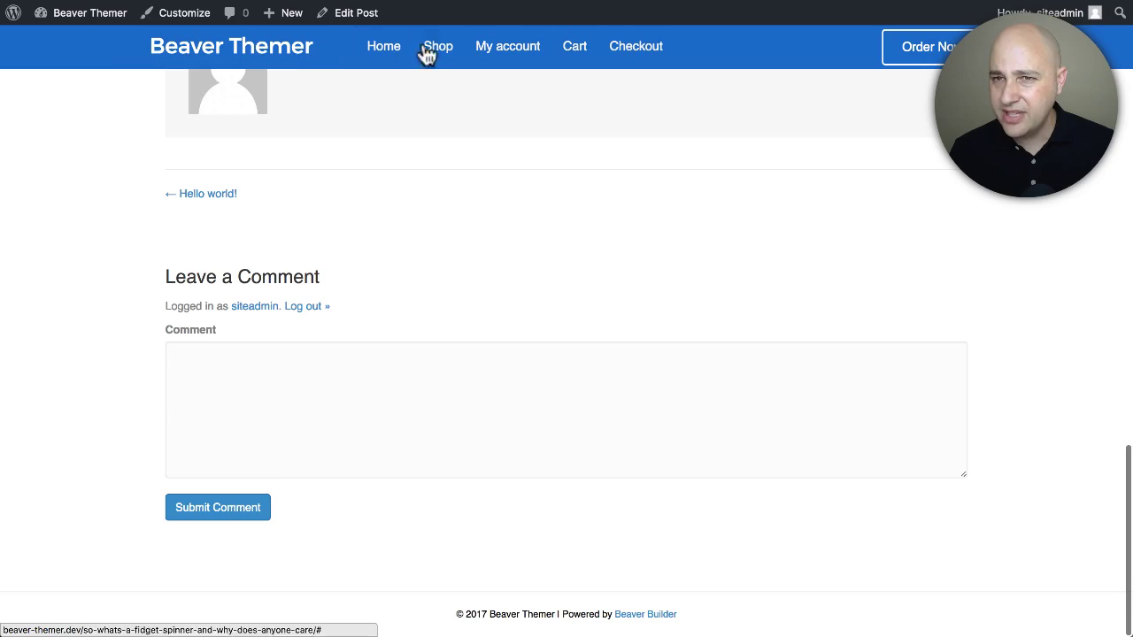
pyautogui.scroll(20, 626, 221)
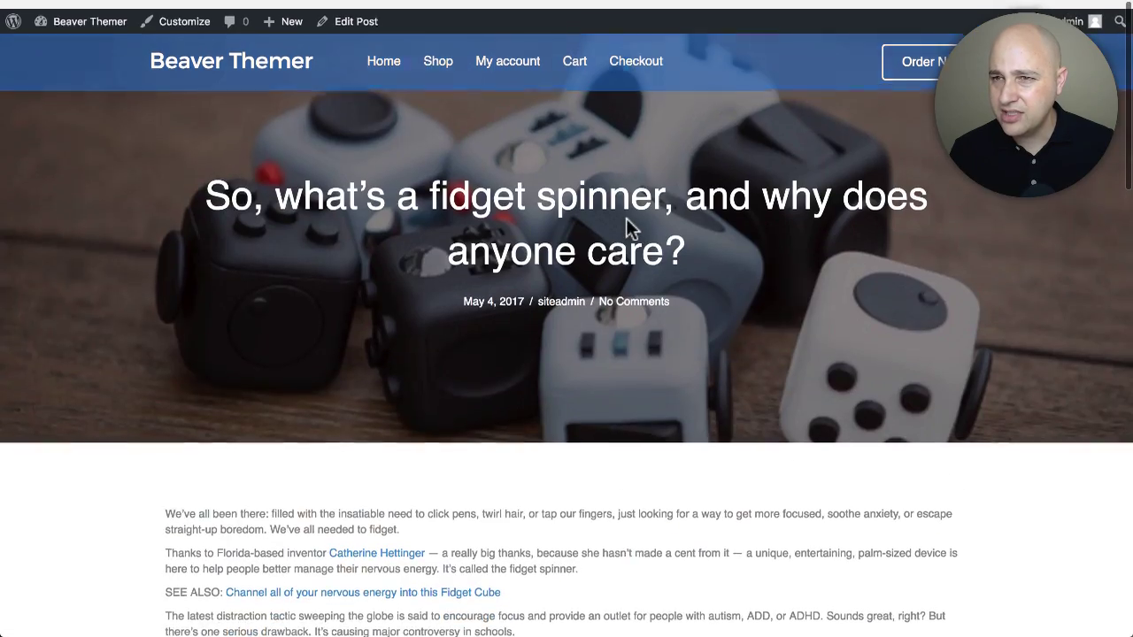
pyautogui.scroll(-6, 625, 220)
pyautogui.scroll(6, 625, 220)
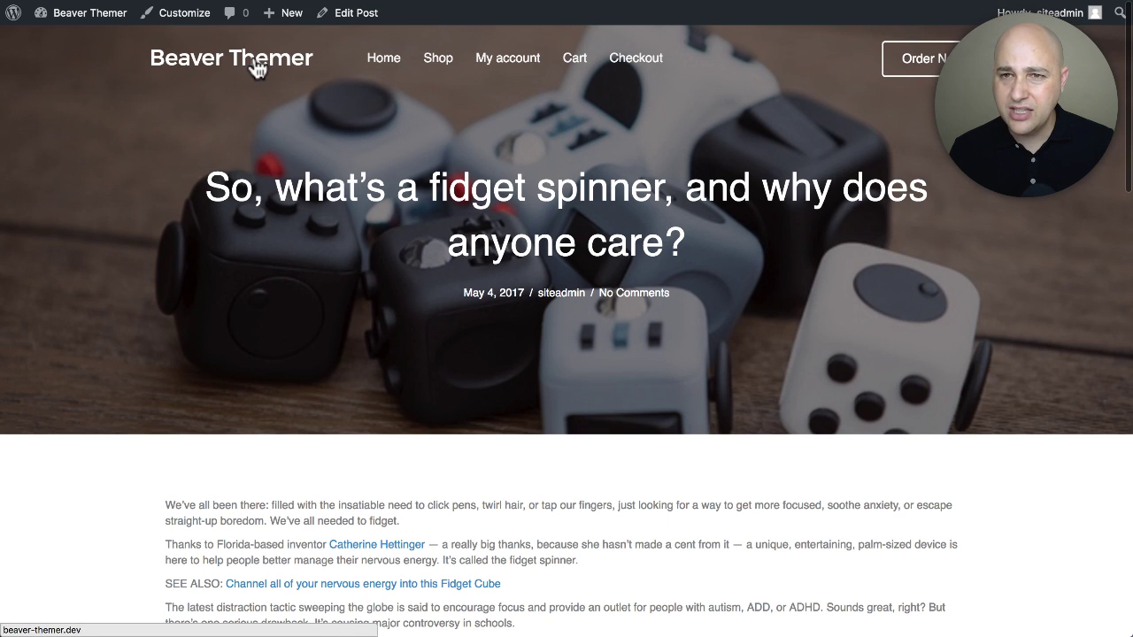
pyautogui.click(255, 69)
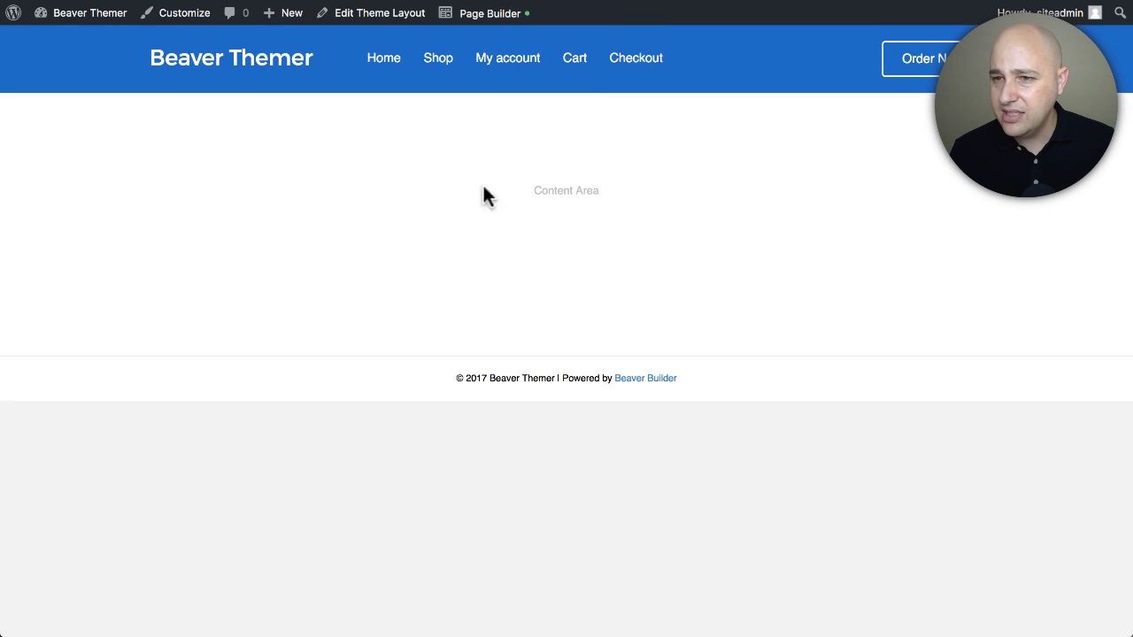
# Step: Open the header layout's edit screen and review its location settings and the available Users rule options
pyautogui.click(371, 16)
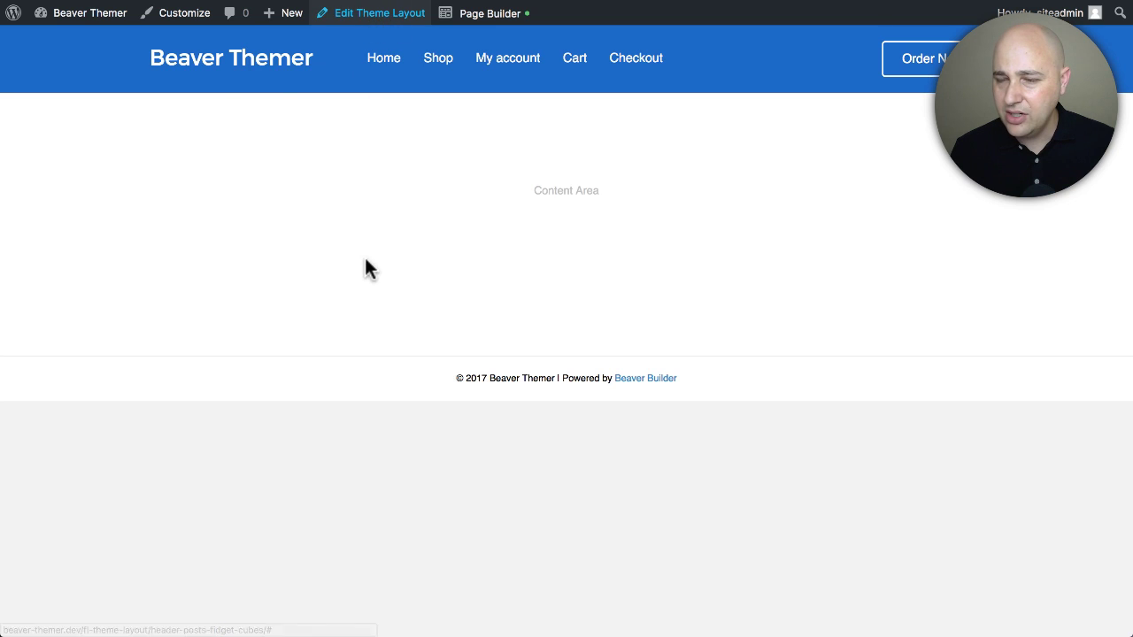
pyautogui.scroll(-3, 305, 348)
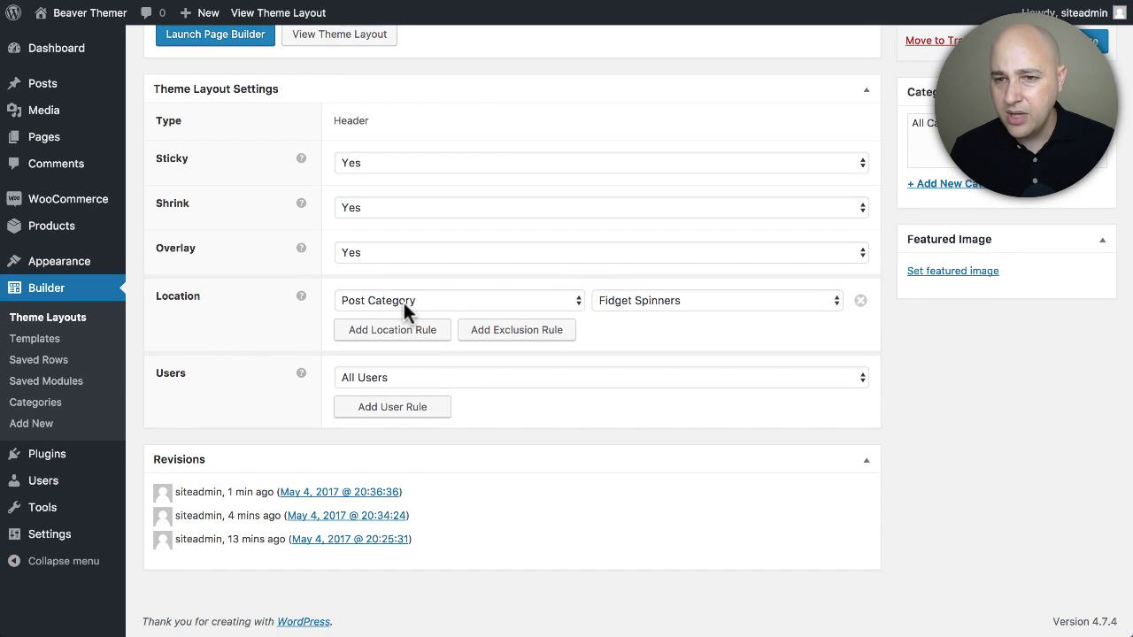
pyautogui.click(490, 377)
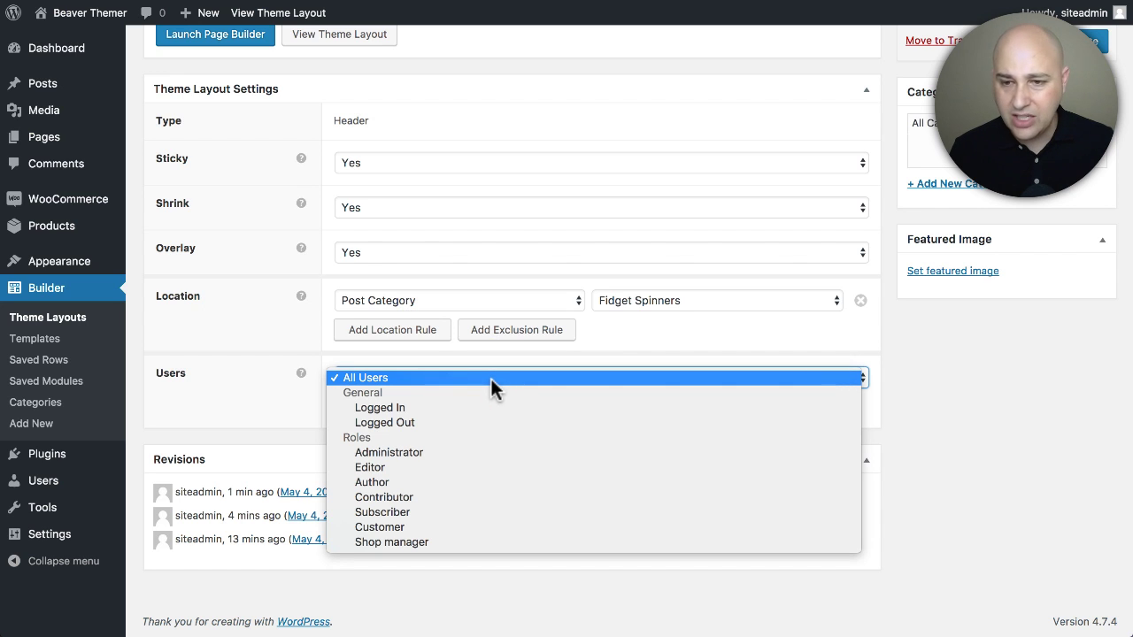
pyautogui.click(253, 361)
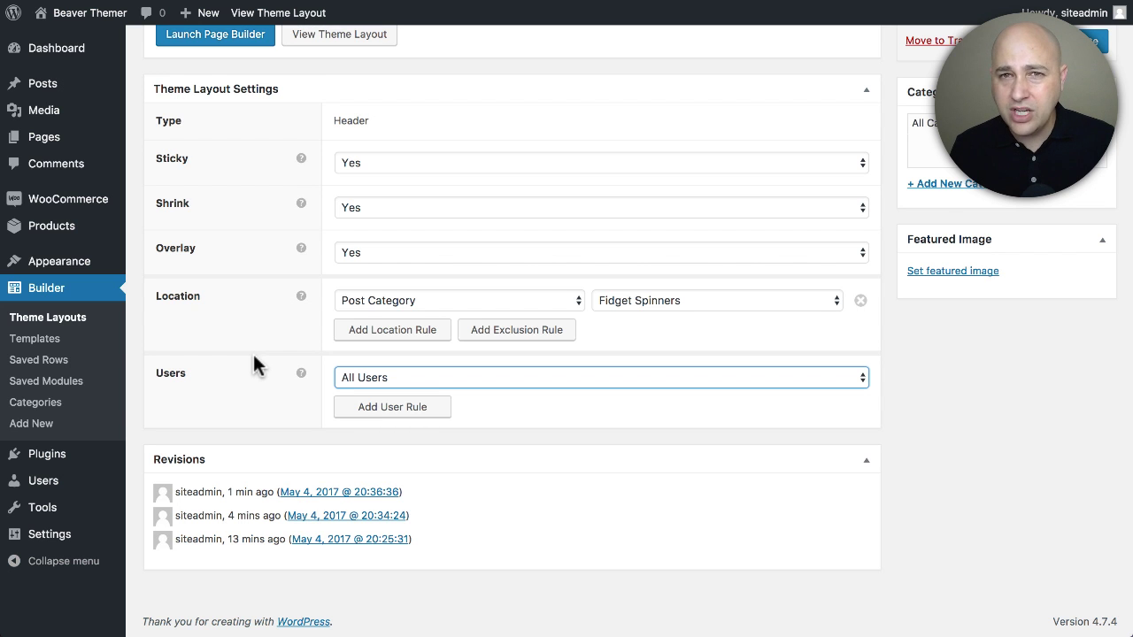
pyautogui.scroll(3, 253, 363)
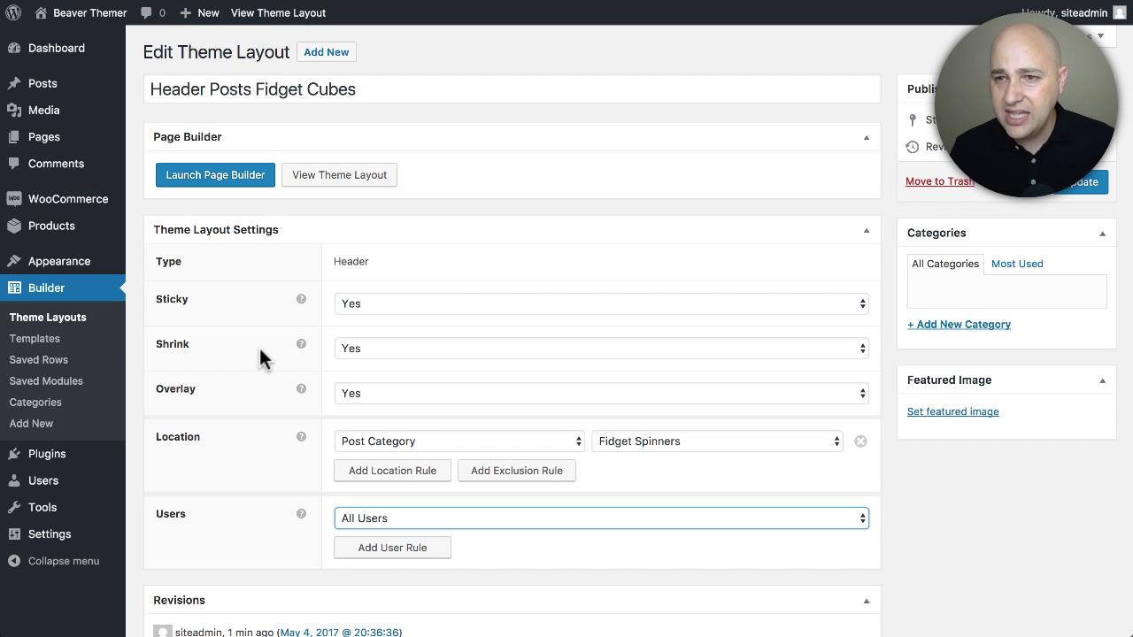
# Step: Return to the Theme Layouts list and open the form for adding a new layout
pyautogui.click(65, 320)
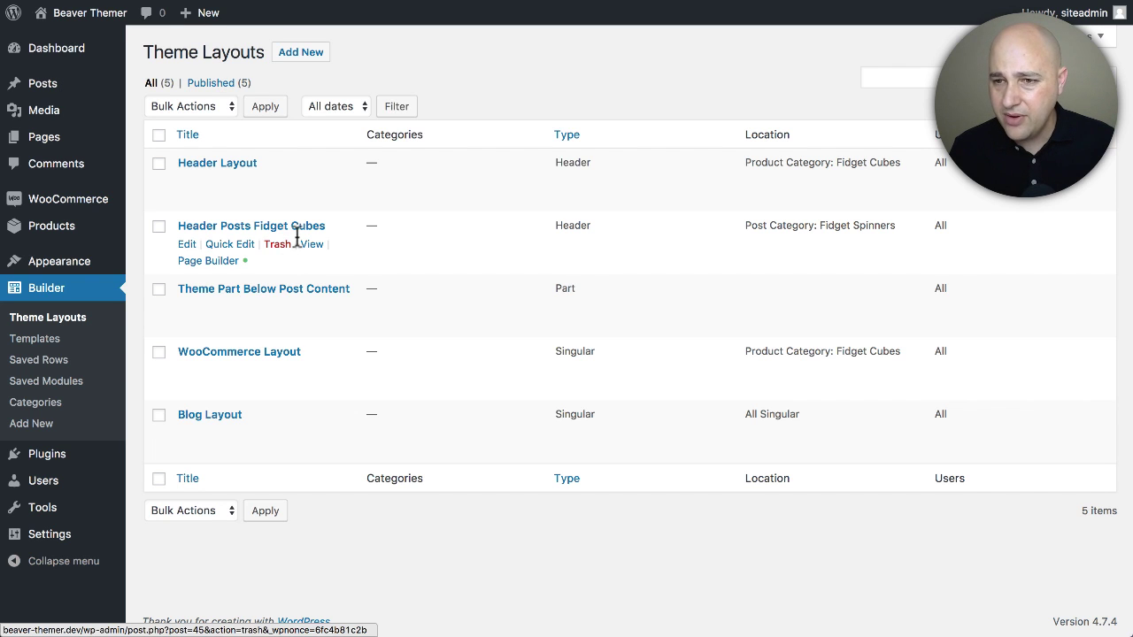
pyautogui.click(305, 51)
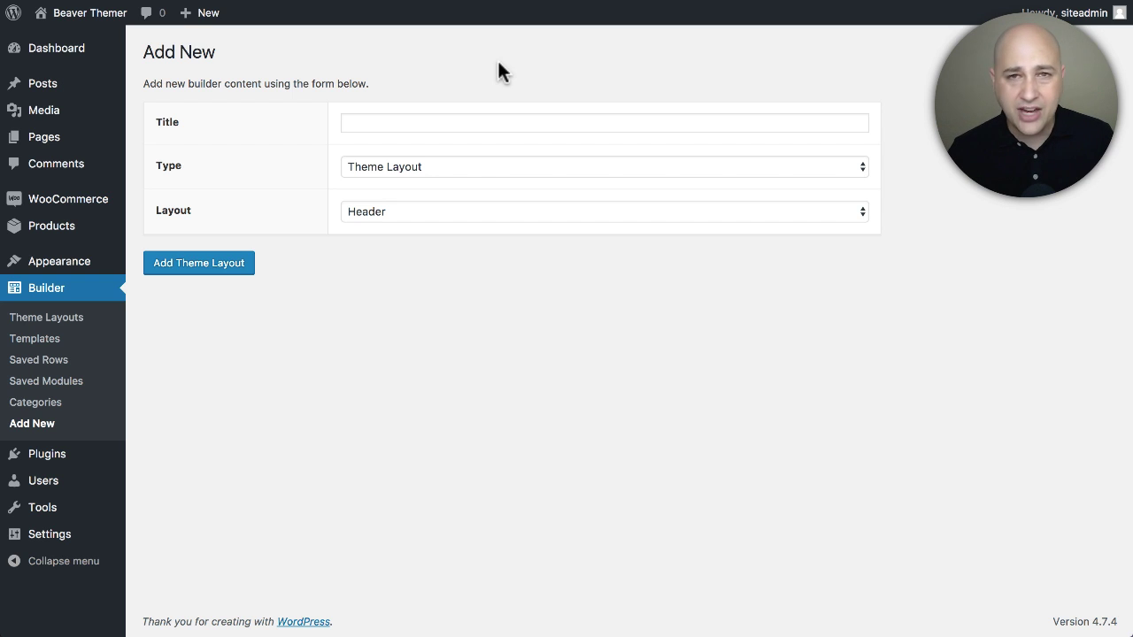
# Step: Create a new theme layout titled "Fidget Post CTA" with the type Theme Layout and the layout Part
pyautogui.click(549, 129)
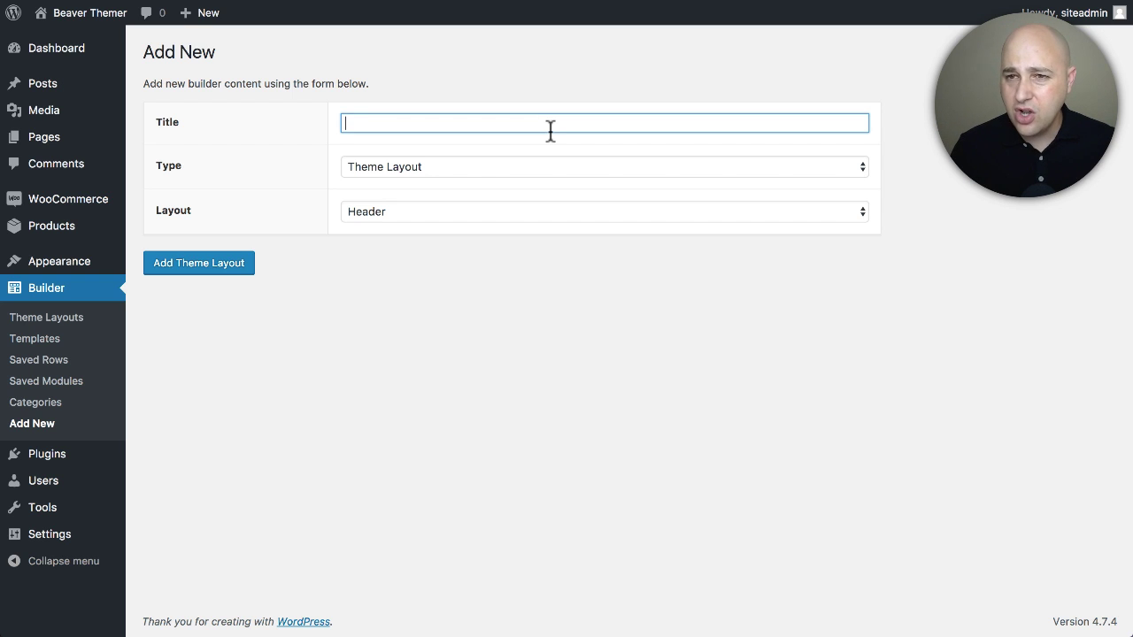
pyautogui.write('Fidget Post CTA')
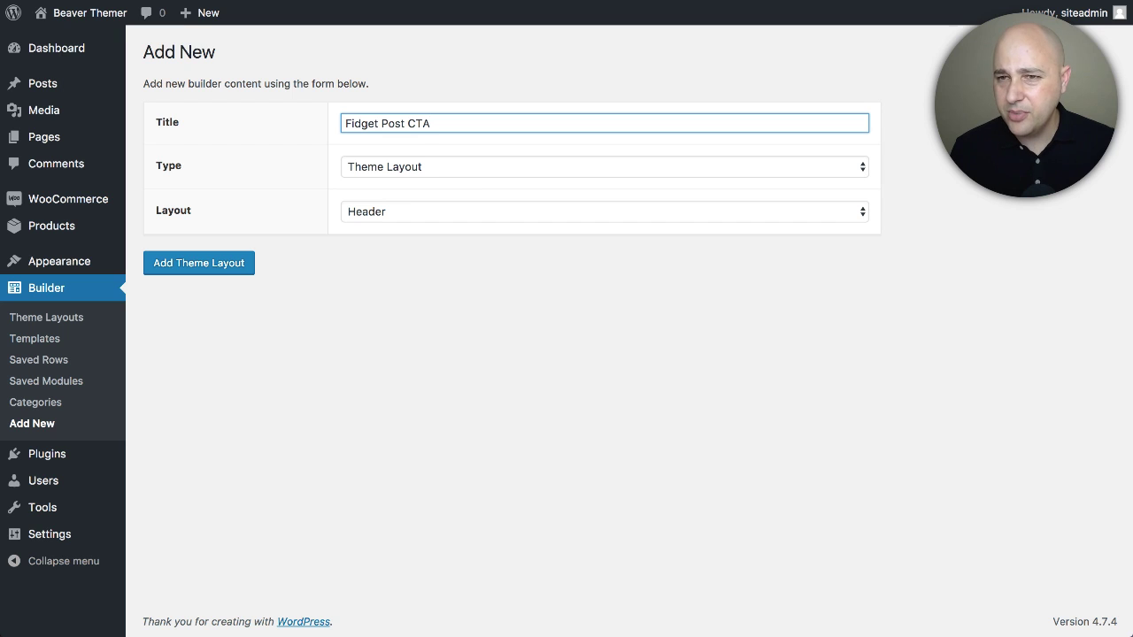
pyautogui.click(433, 164)
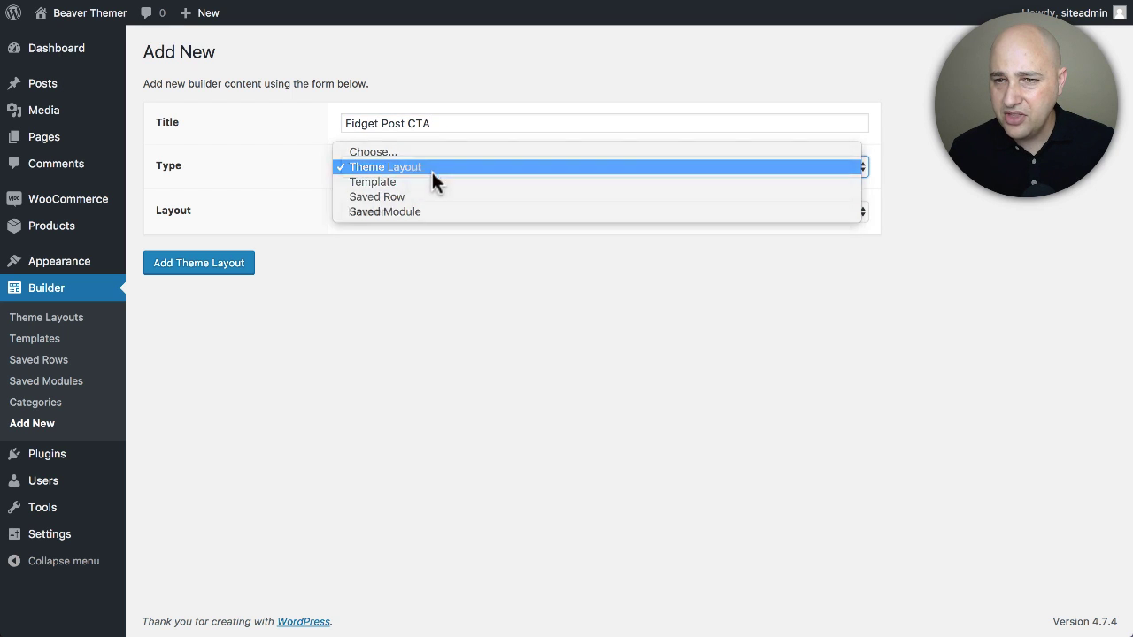
pyautogui.click(431, 170)
pyautogui.click(418, 210)
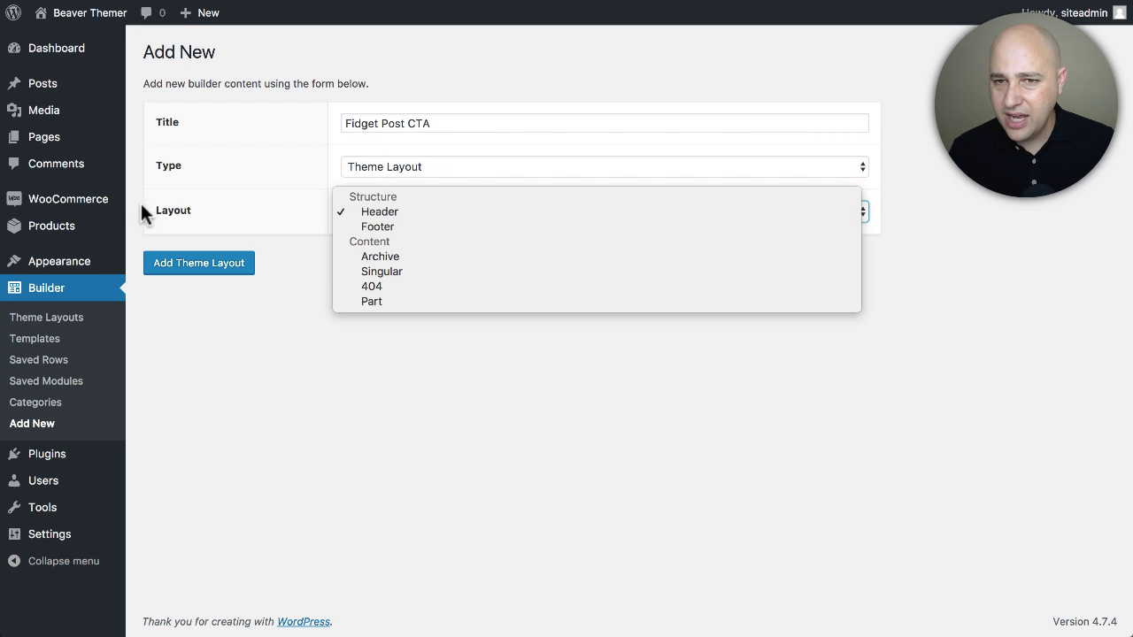
pyautogui.click(391, 300)
pyautogui.click(217, 280)
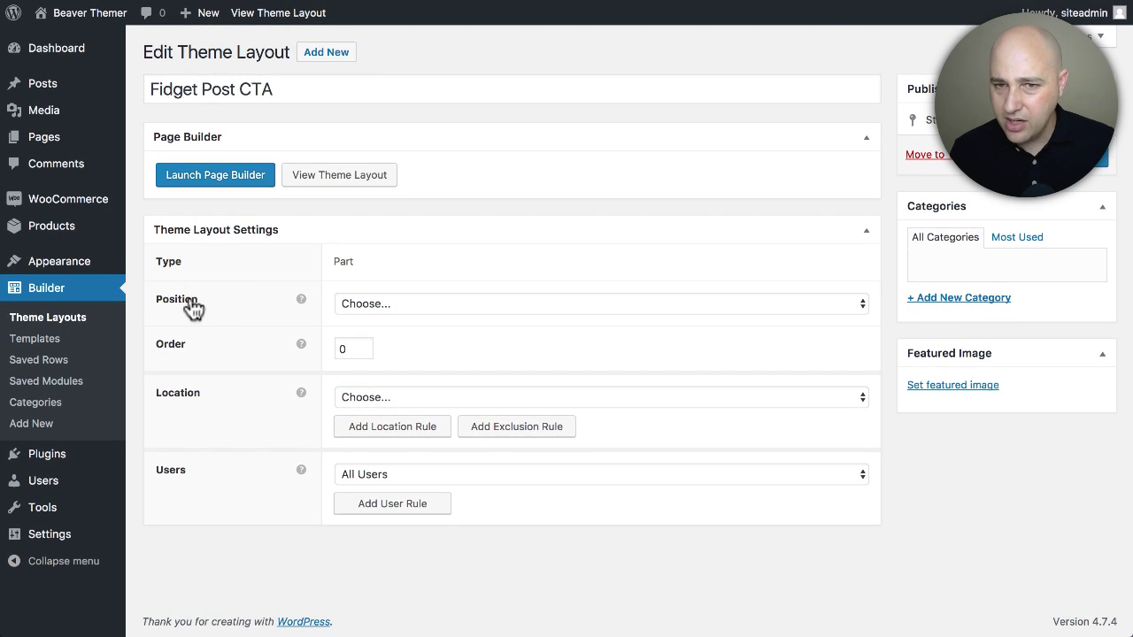
# Step: Set the layout's position to Before Content and its location to Post, All Posts, and publish it
pyautogui.click(429, 304)
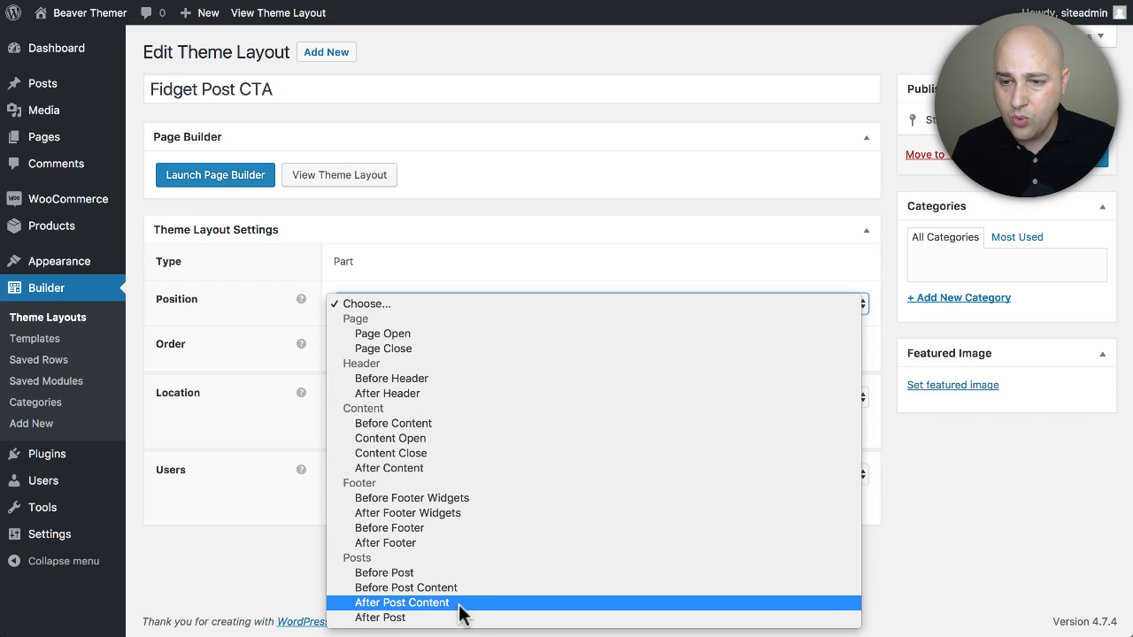
pyautogui.click(449, 424)
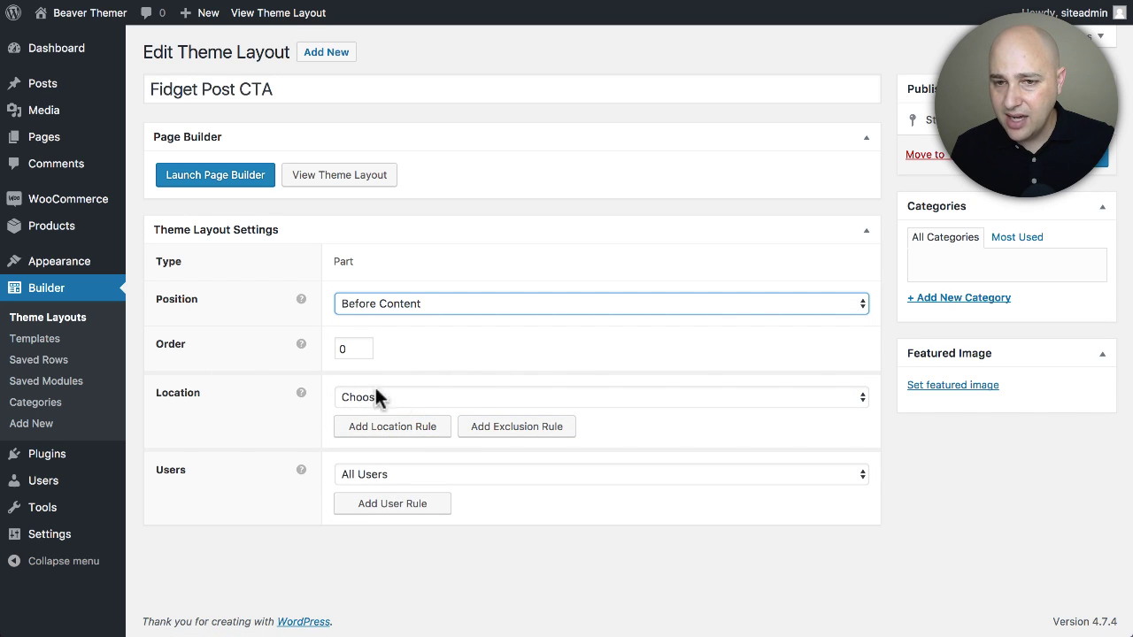
pyautogui.click(434, 397)
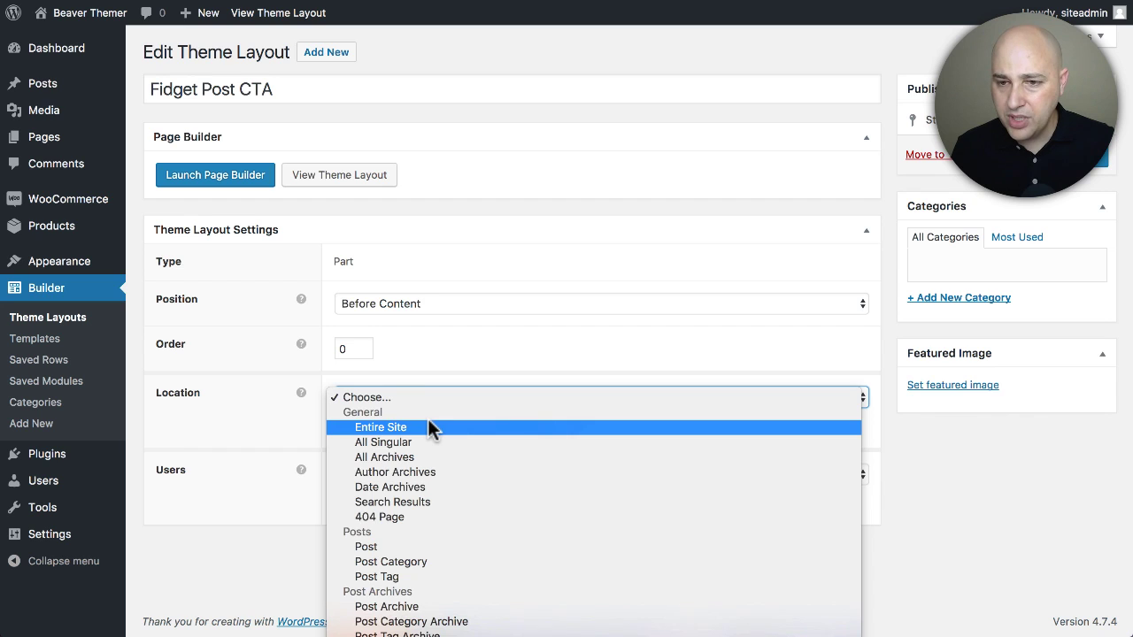
pyautogui.click(426, 546)
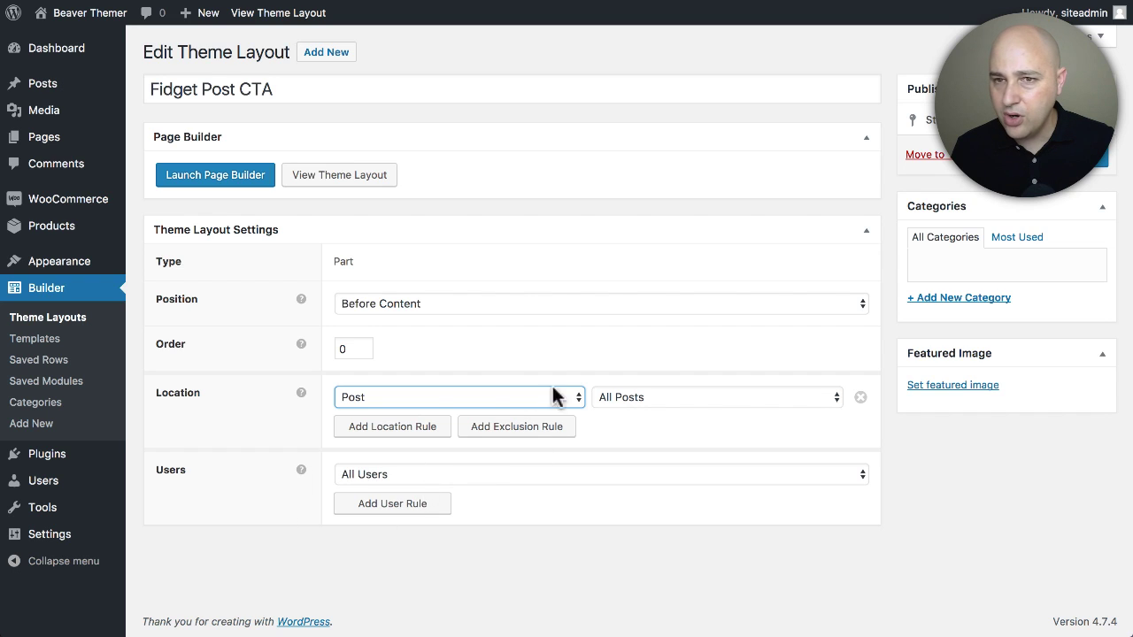
pyautogui.click(723, 183)
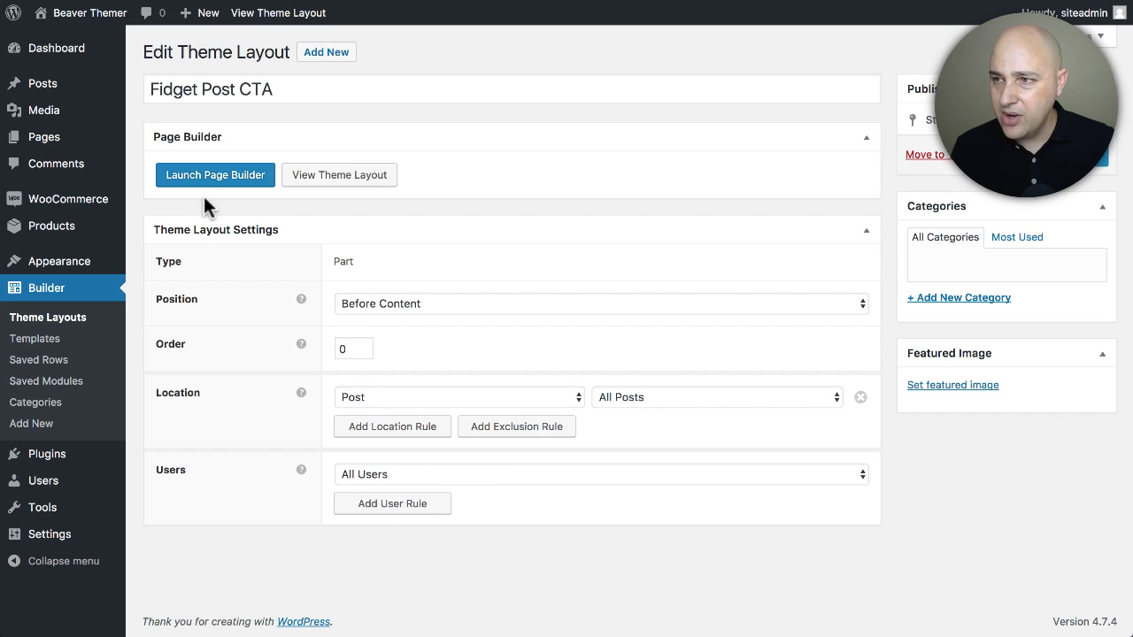
pyautogui.click(203, 185)
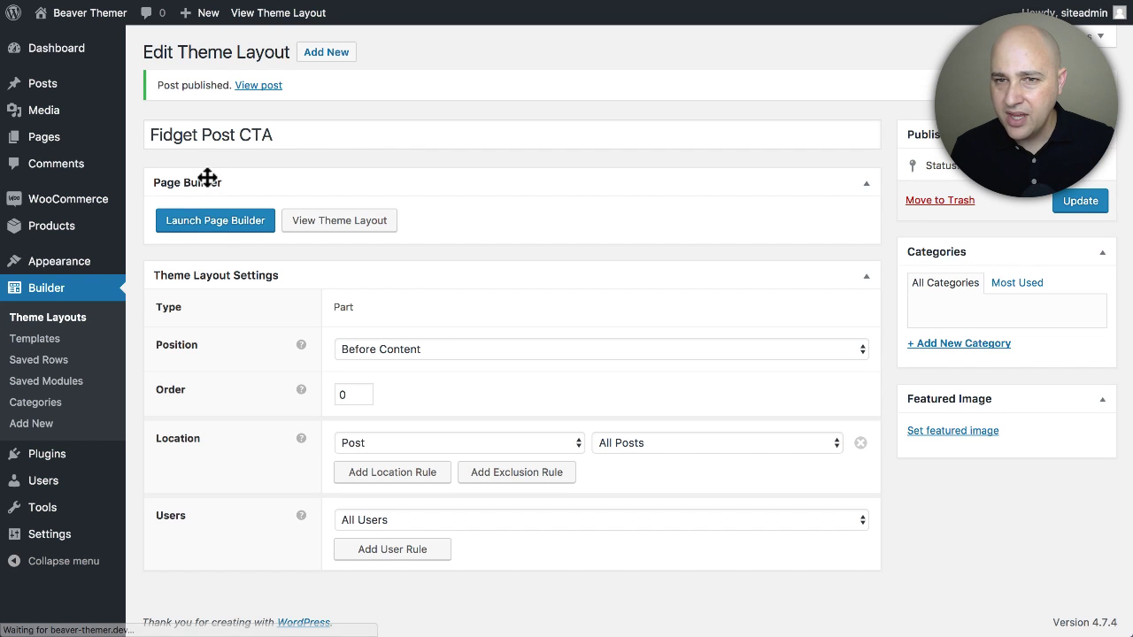
# Step: Open the layout in the page builder with the Blank template and add a Heading module to the empty area
pyautogui.click(281, 225)
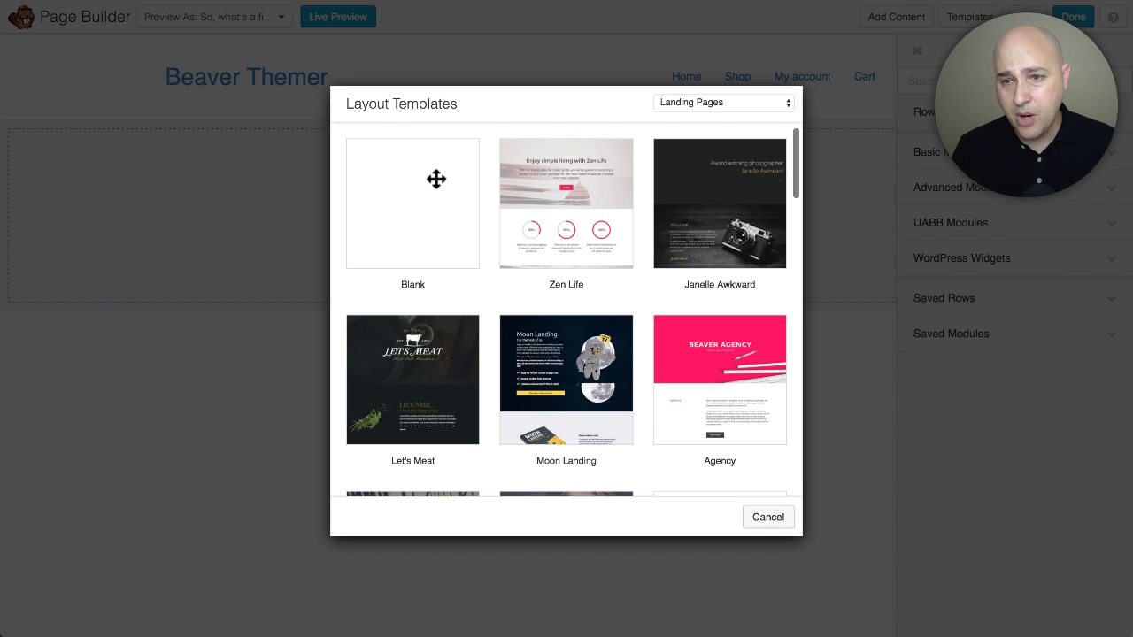
pyautogui.click(436, 179)
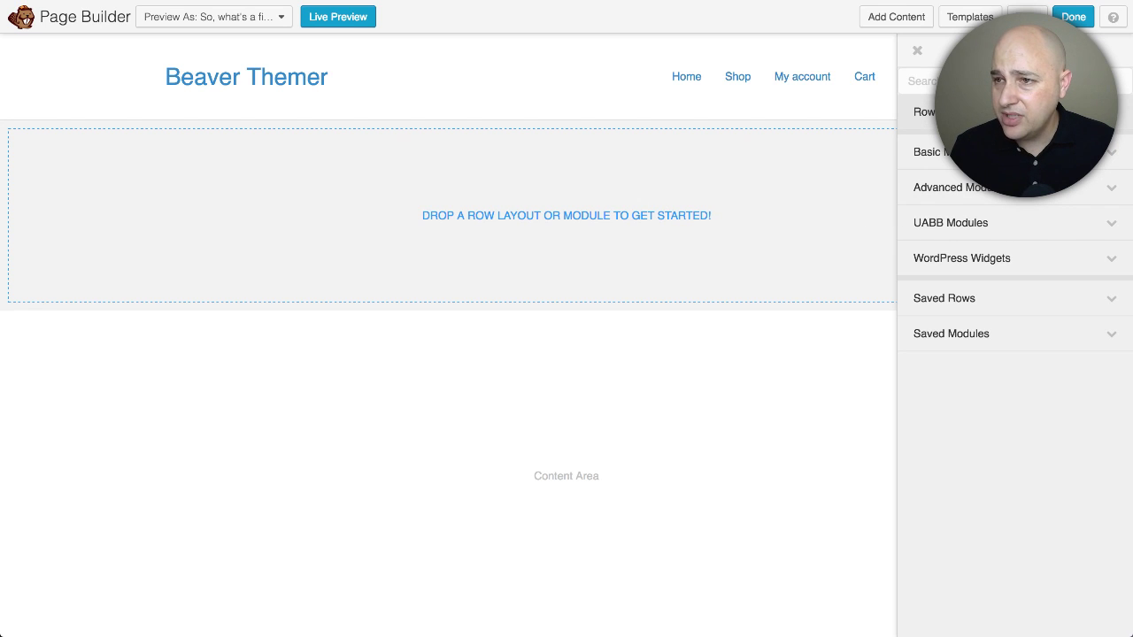
pyautogui.click(974, 151)
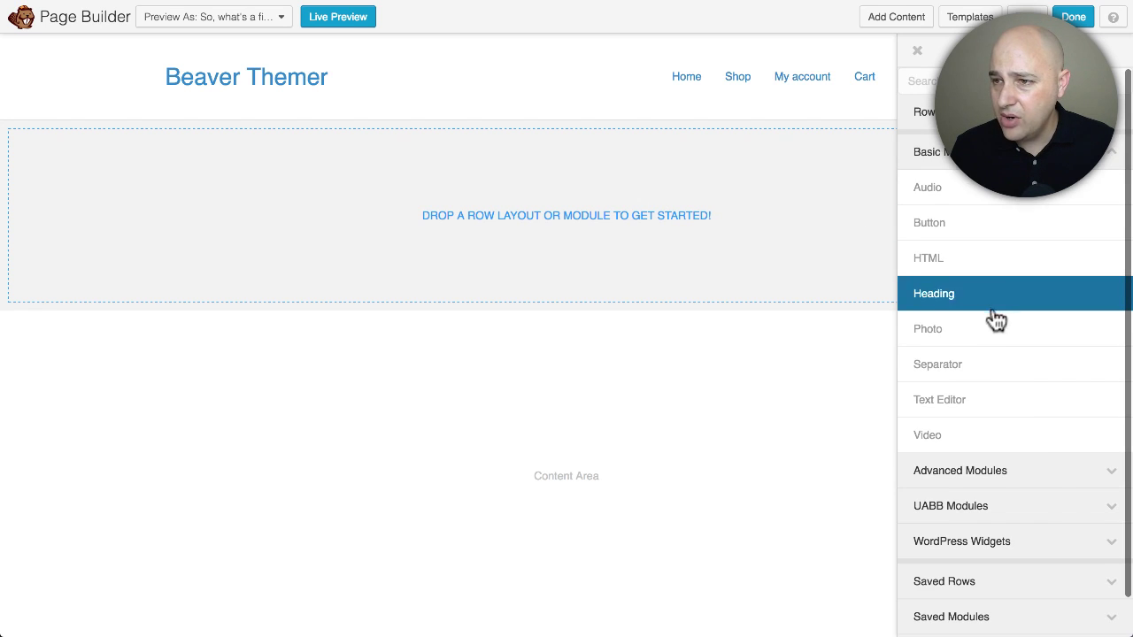
pyautogui.moveTo(994, 296); pyautogui.dragTo(539, 235)
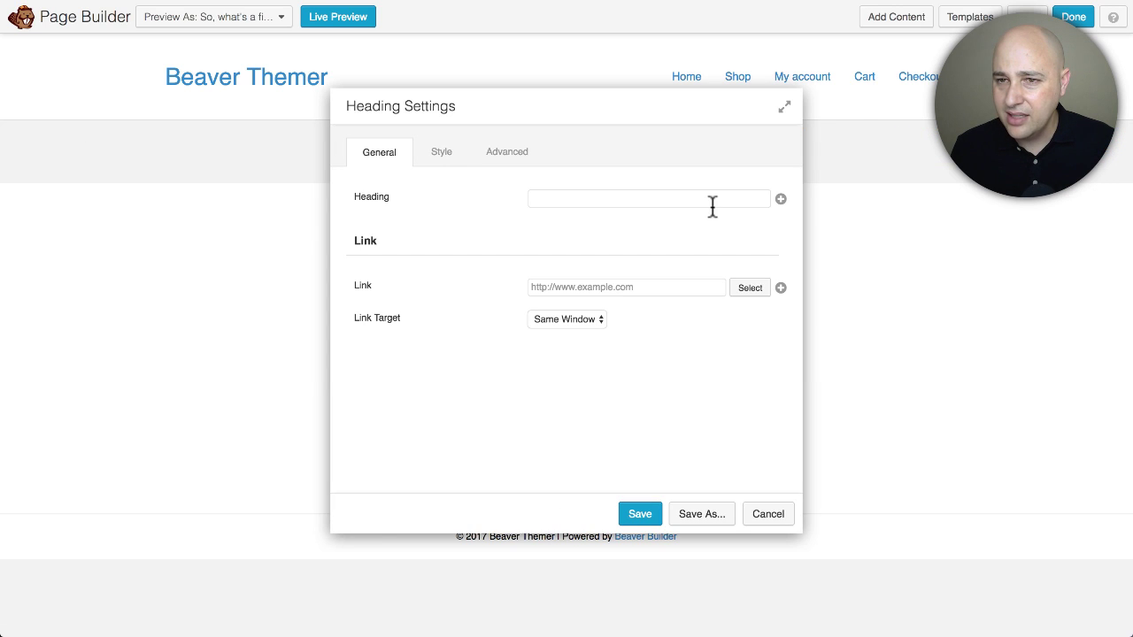
# Step: Set the heading's alignment to Center in its style settings
pyautogui.click(451, 163)
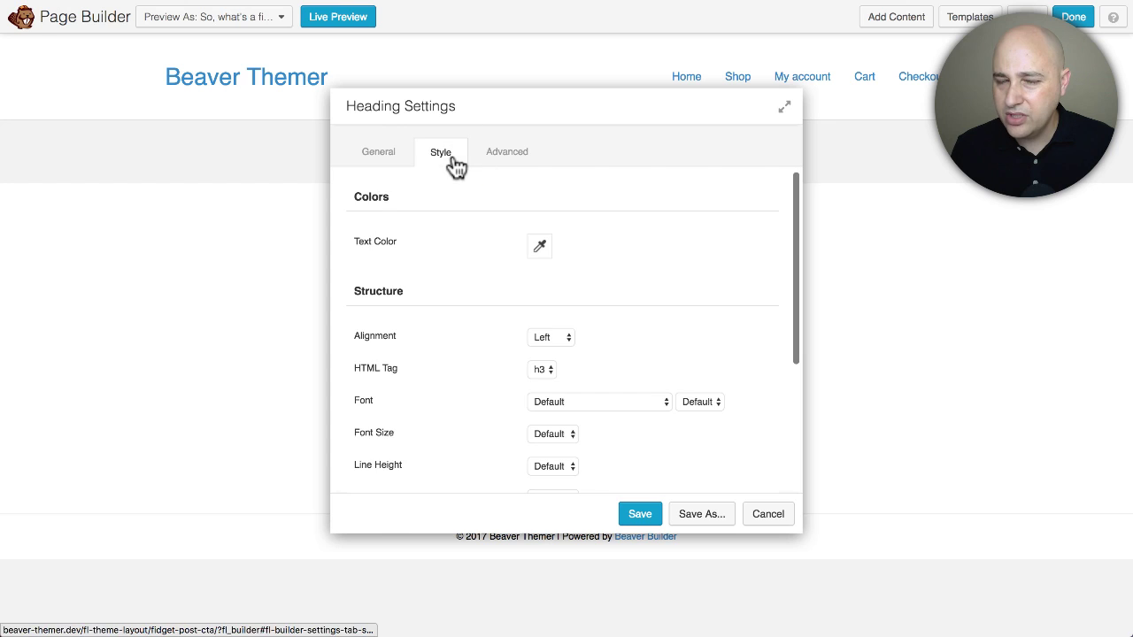
pyautogui.scroll(-2, 440, 270)
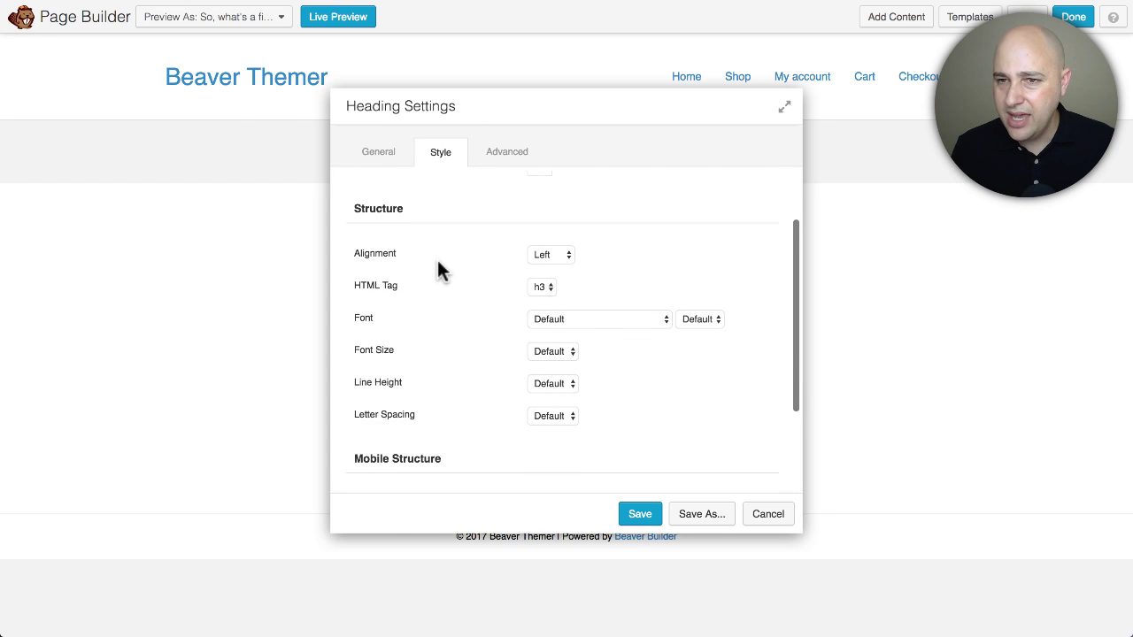
pyautogui.click(547, 257)
pyautogui.click(549, 277)
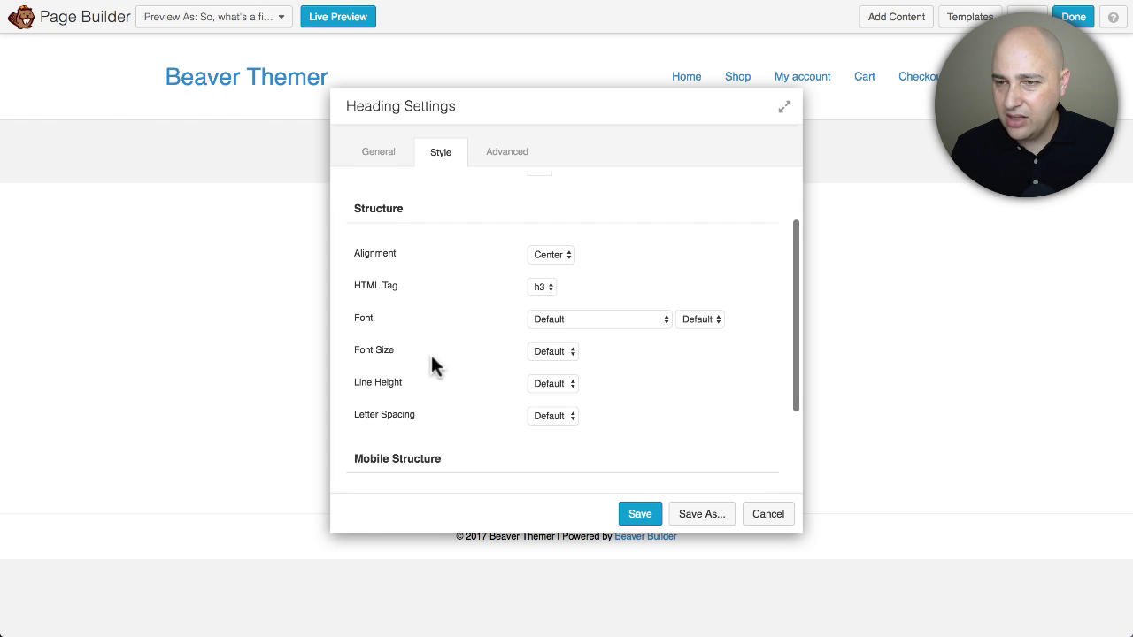
pyautogui.scroll(2, 431, 350)
# Step: Enter the heading text "Enjoy this content, then you will love my fidget cube buyers guide... <u>CLICK HERE</u>"
pyautogui.click(379, 164)
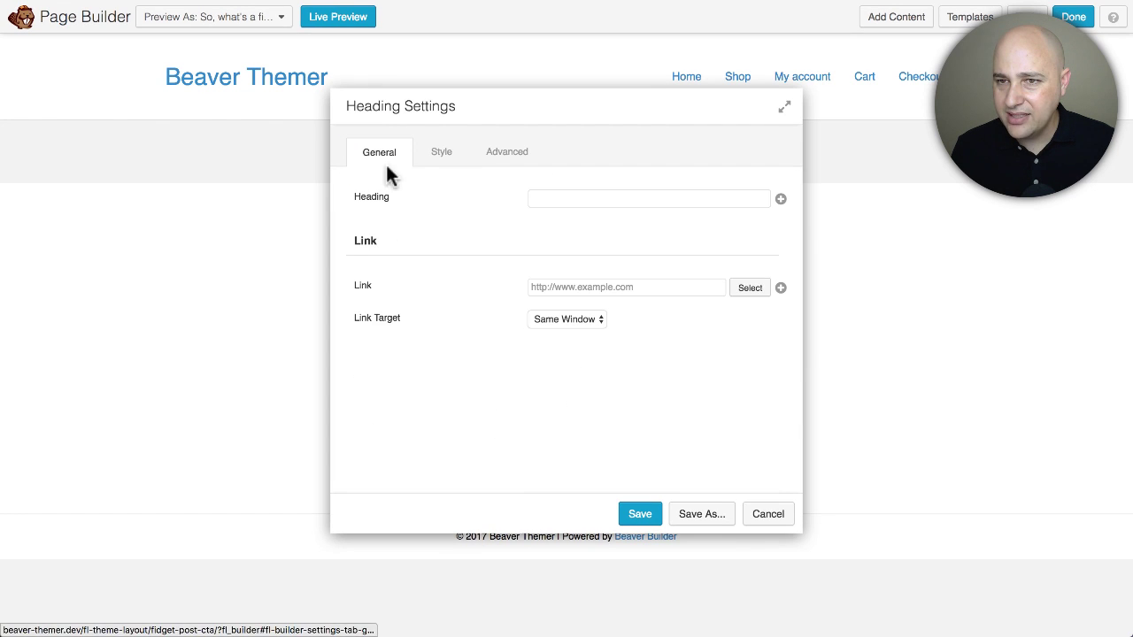
pyautogui.click(571, 200)
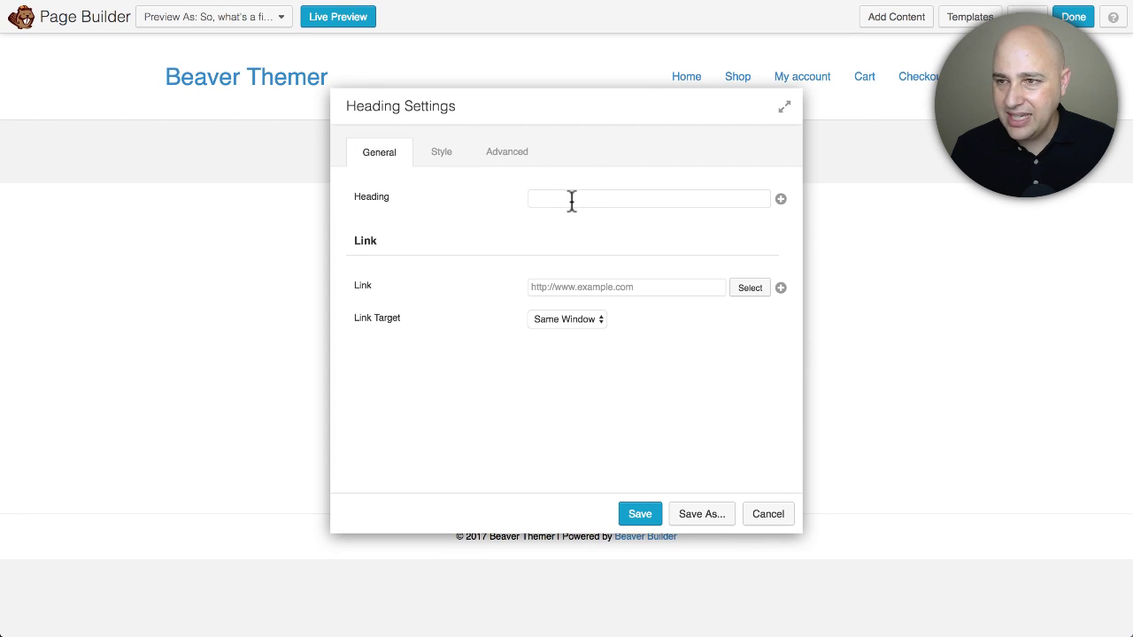
pyautogui.press('super+v')
pyautogui.moveTo(599, 118); pyautogui.dragTo(513, 229)
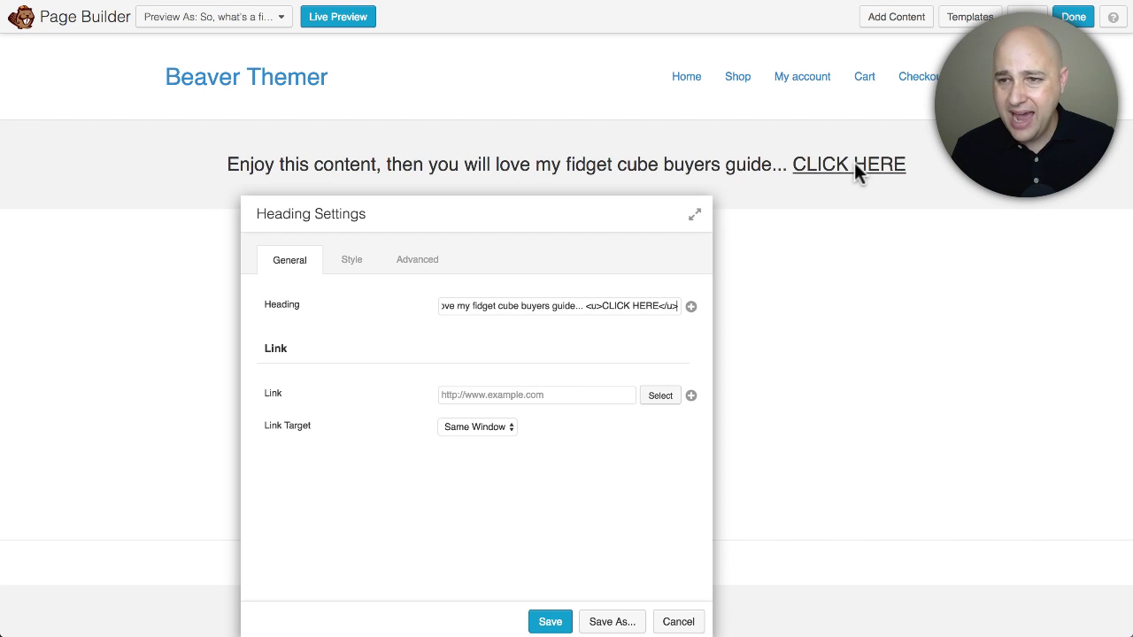
pyautogui.moveTo(596, 225); pyautogui.dragTo(595, 85)
pyautogui.click(475, 257)
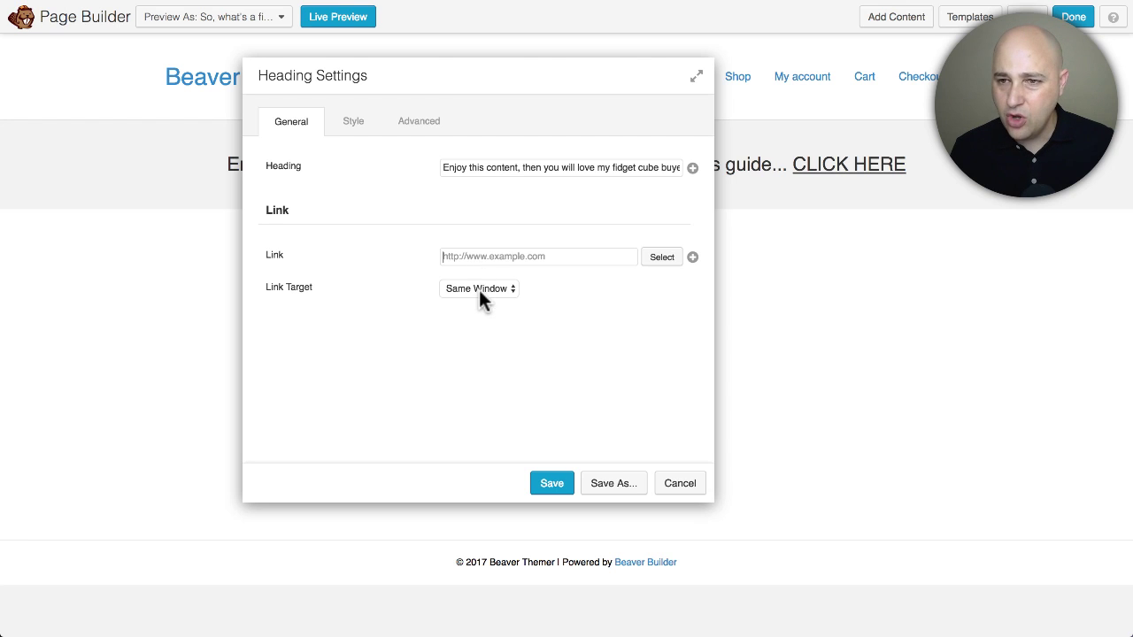
pyautogui.click(483, 288)
pyautogui.click(481, 305)
pyautogui.click(480, 255)
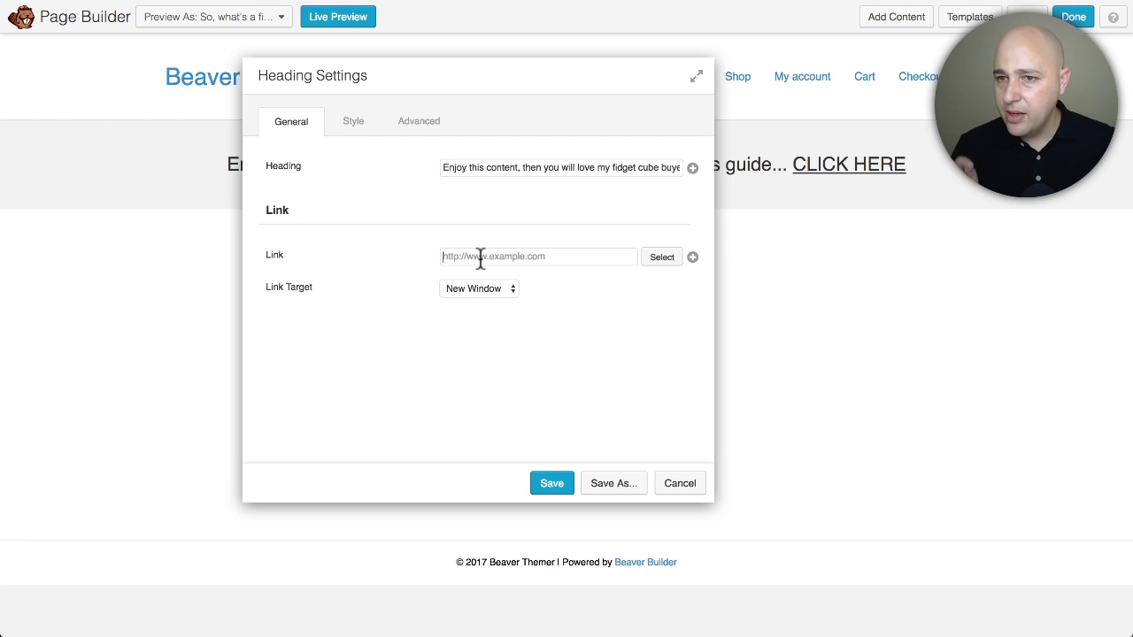
pyautogui.write('http://beaver-themer.dev/product/fidget-cube/')
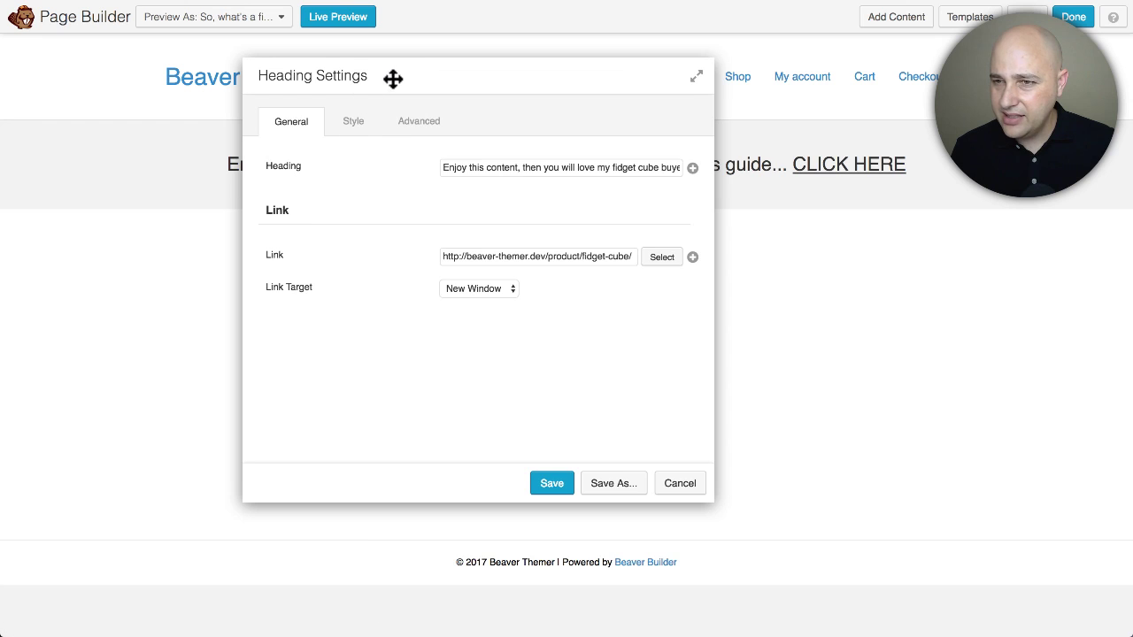
# Step: Give the heading a custom font size of 20 px and save the module settings
pyautogui.moveTo(392, 77); pyautogui.dragTo(337, 77)
pyautogui.click(299, 164)
pyautogui.scroll(-3, 313, 344)
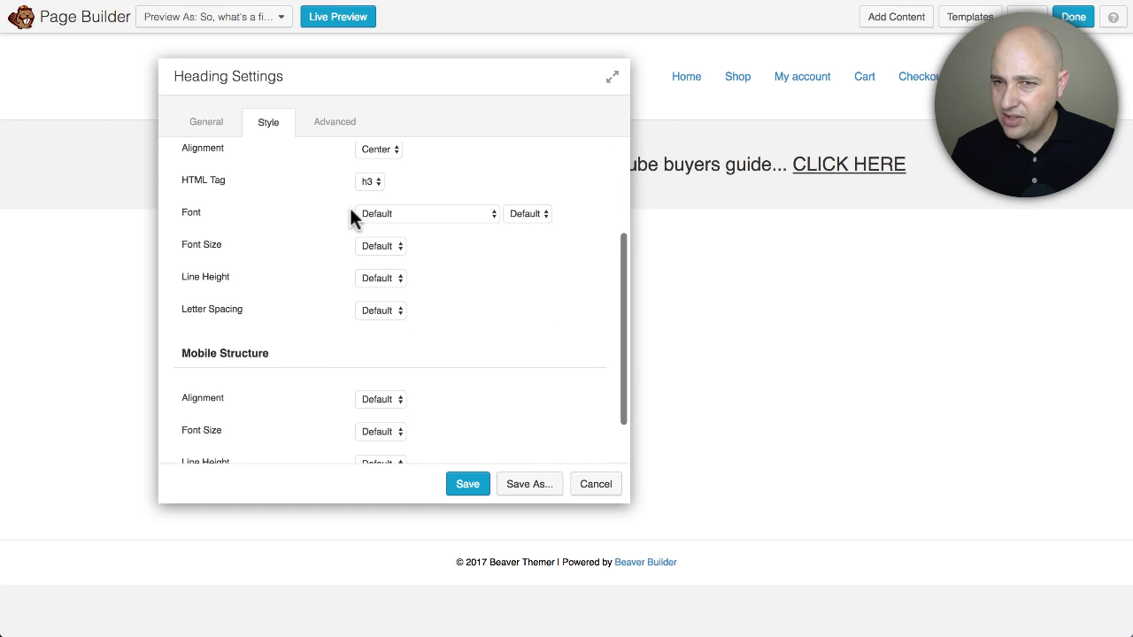
pyautogui.scroll(-1, 286, 283)
pyautogui.scroll(-1, 287, 283)
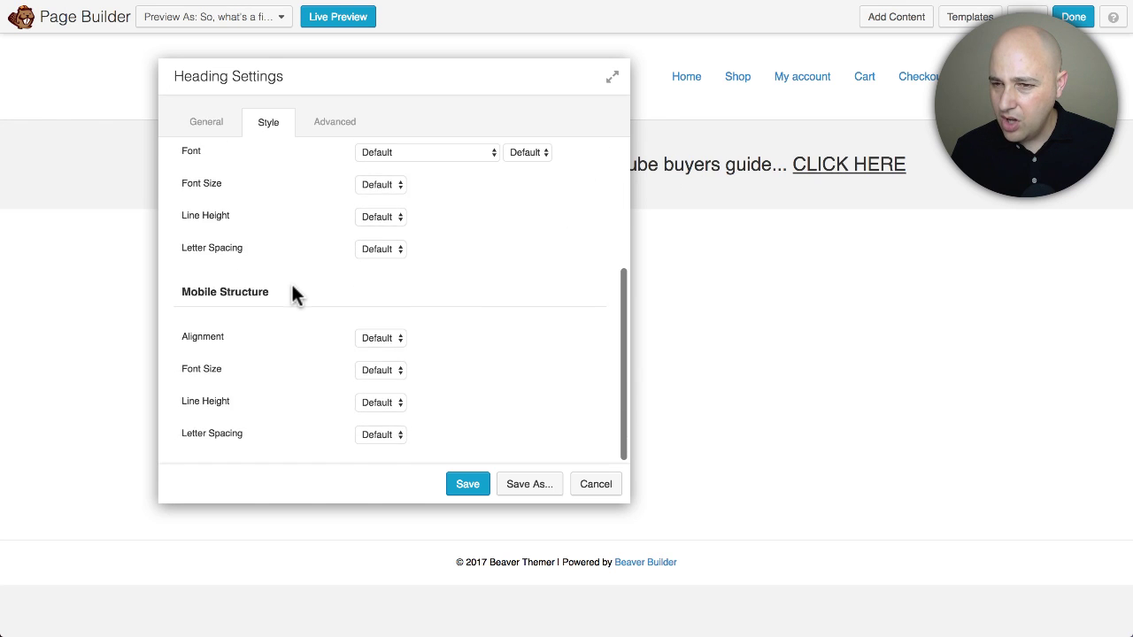
pyautogui.scroll(2, 291, 291)
pyautogui.click(381, 285)
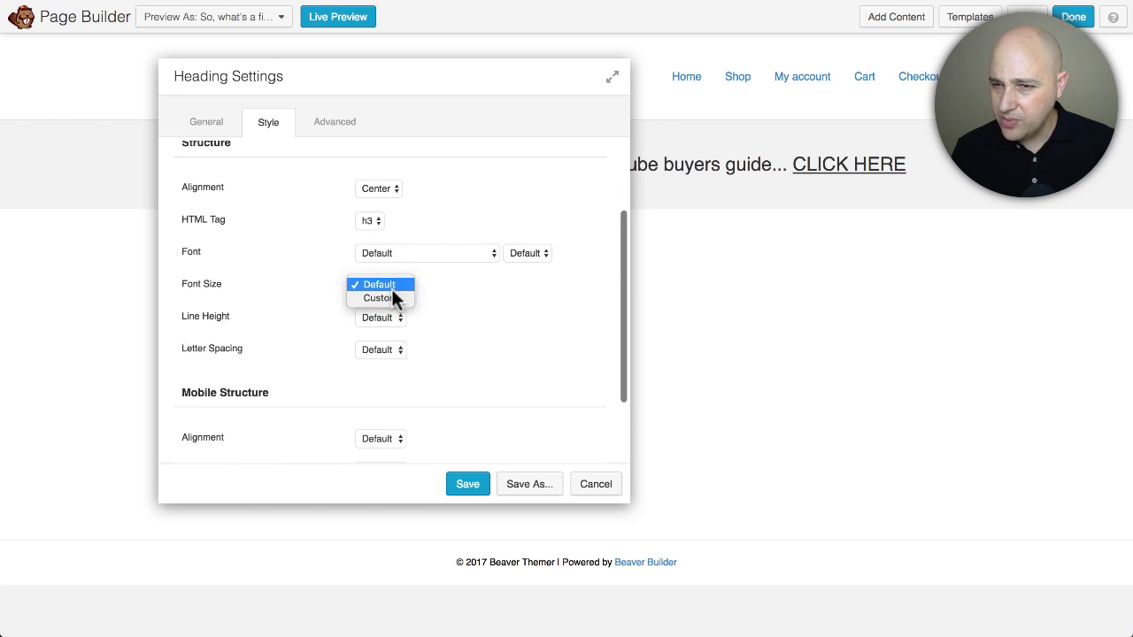
pyautogui.click(374, 296)
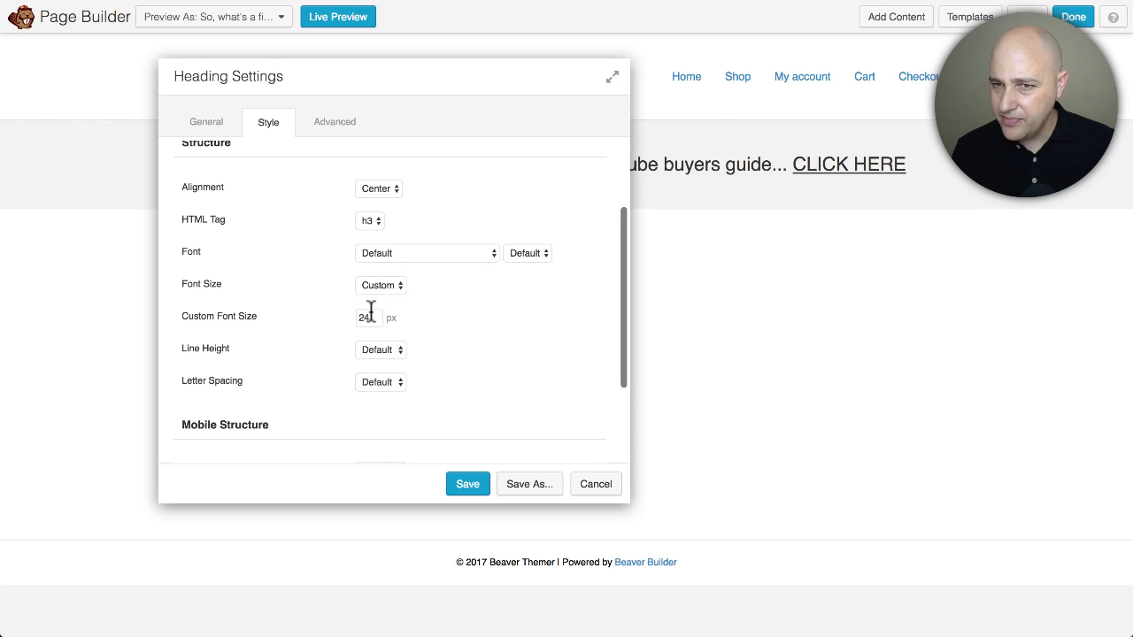
pyautogui.moveTo(437, 85)
pyautogui.mouseDown()
pyautogui.moveTo(445, 296)
pyautogui.moveTo(434, 86)
pyautogui.mouseUp()
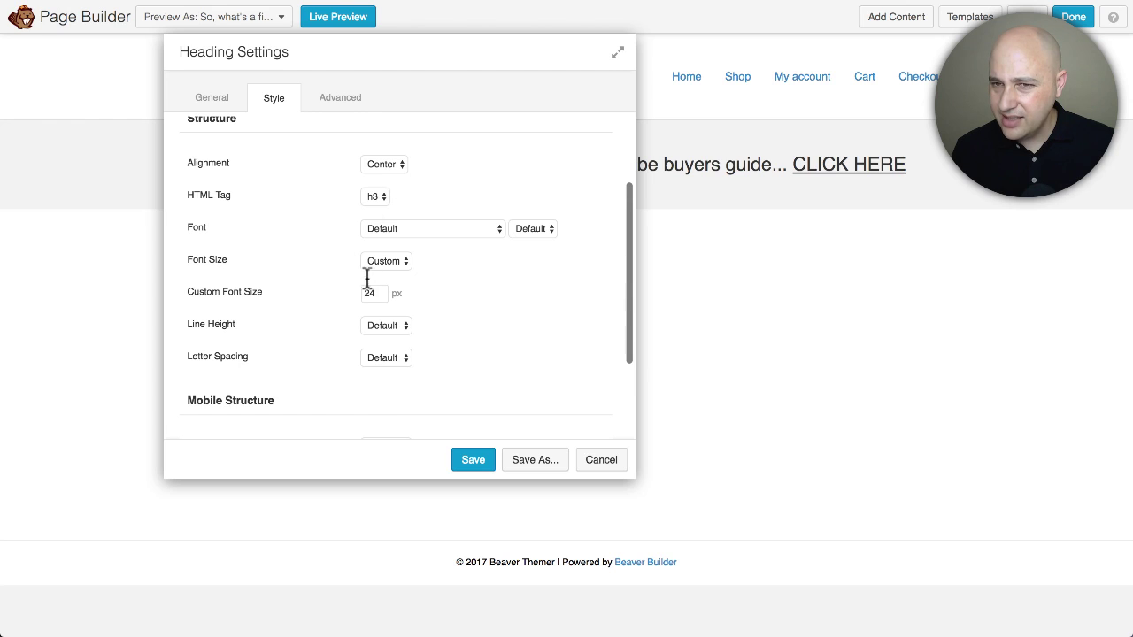
pyautogui.moveTo(374, 293); pyautogui.dragTo(339, 295)
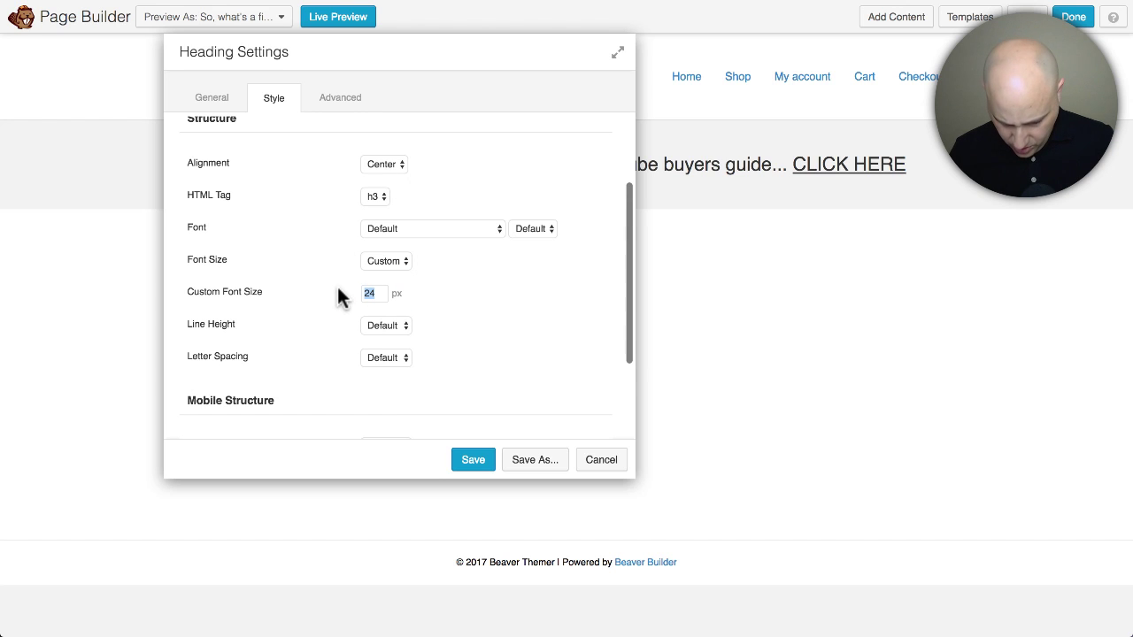
pyautogui.write('20')
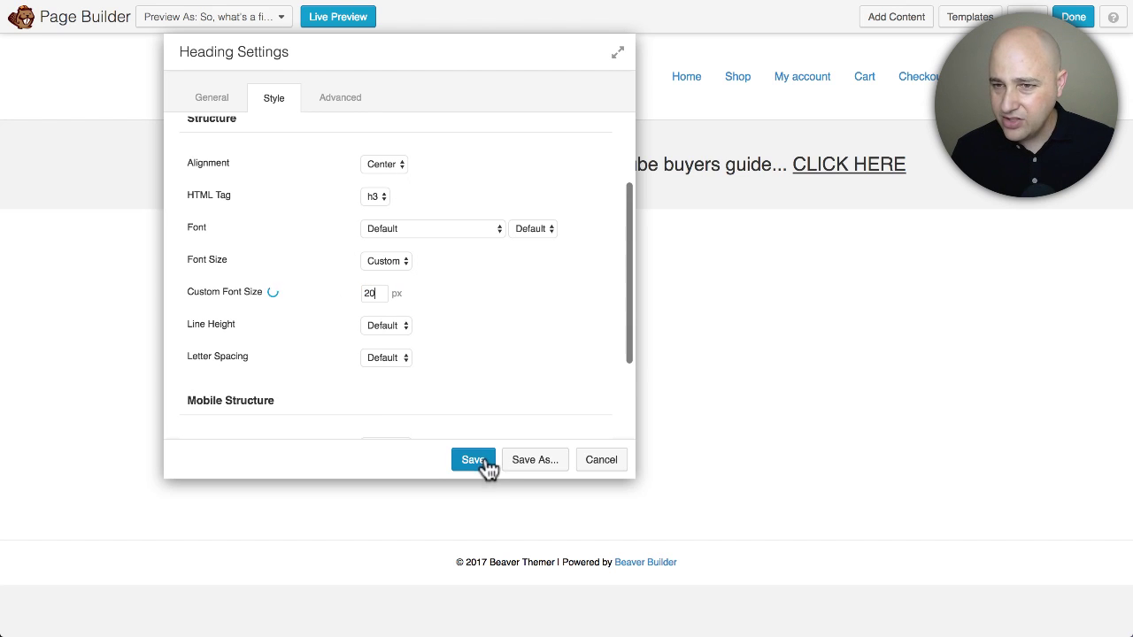
pyautogui.click(338, 113)
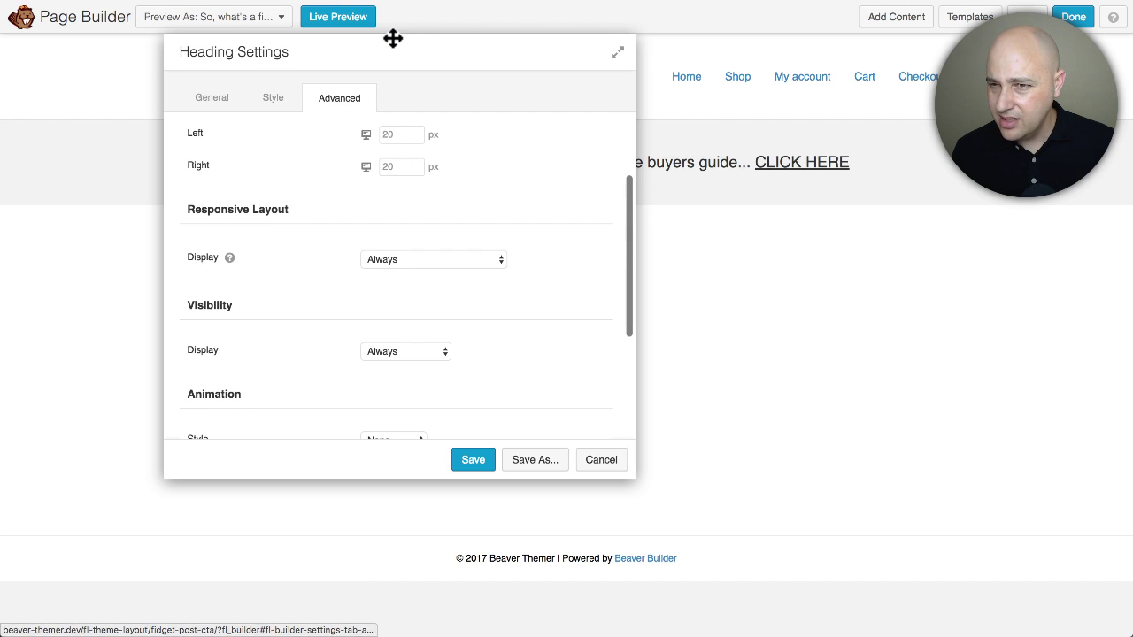
pyautogui.moveTo(392, 36)
pyautogui.mouseDown()
pyautogui.moveTo(391, 307)
pyautogui.moveTo(408, 37)
pyautogui.mouseUp()
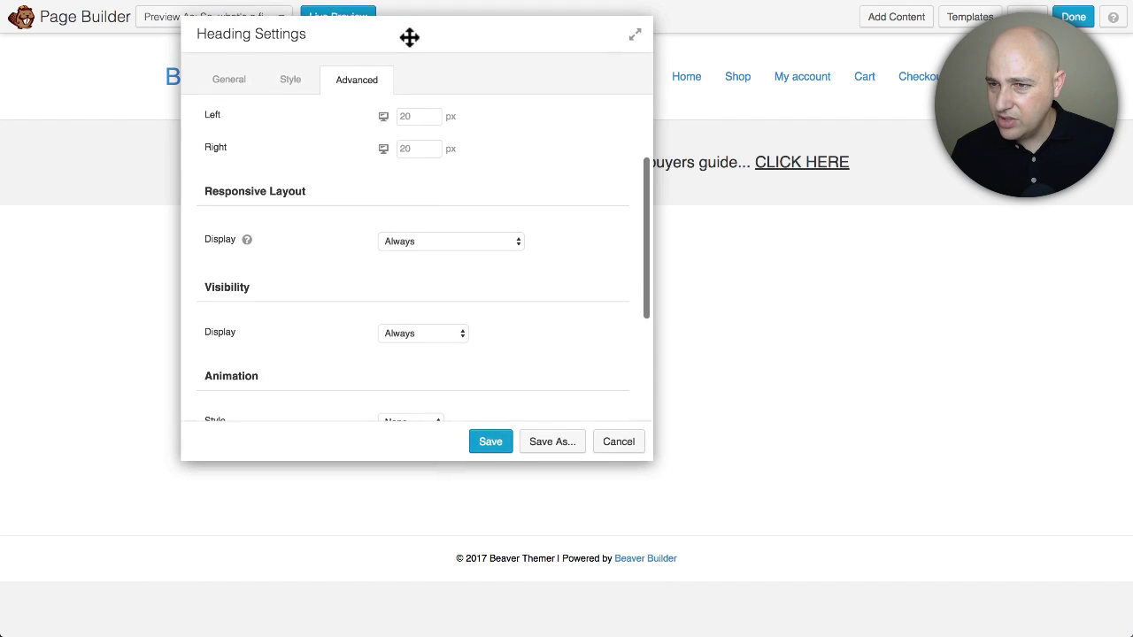
pyautogui.click(489, 442)
# Step: Set the top and bottom padding of the row around the call-to-action heading to 0 px and save
pyautogui.moveTo(472, 169)
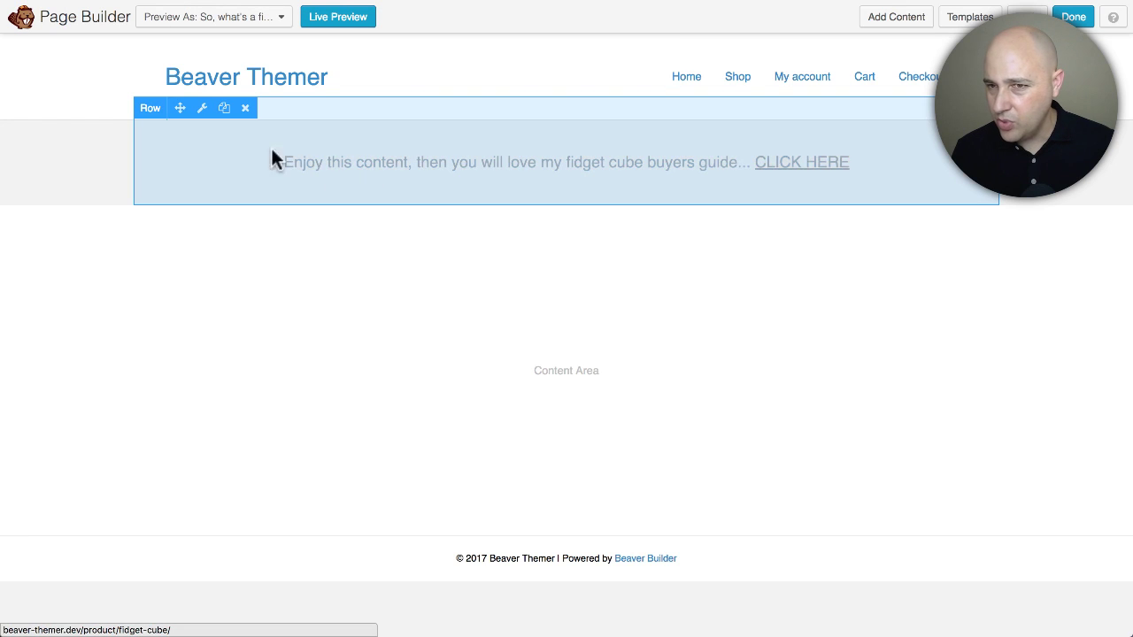
pyautogui.click(204, 108)
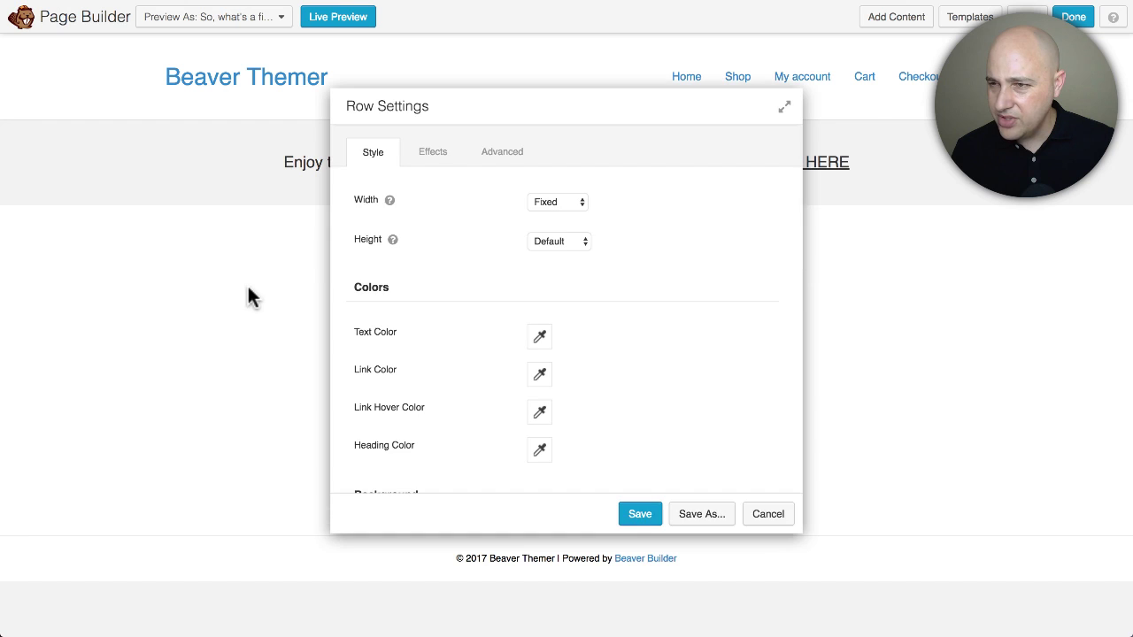
pyautogui.click(488, 162)
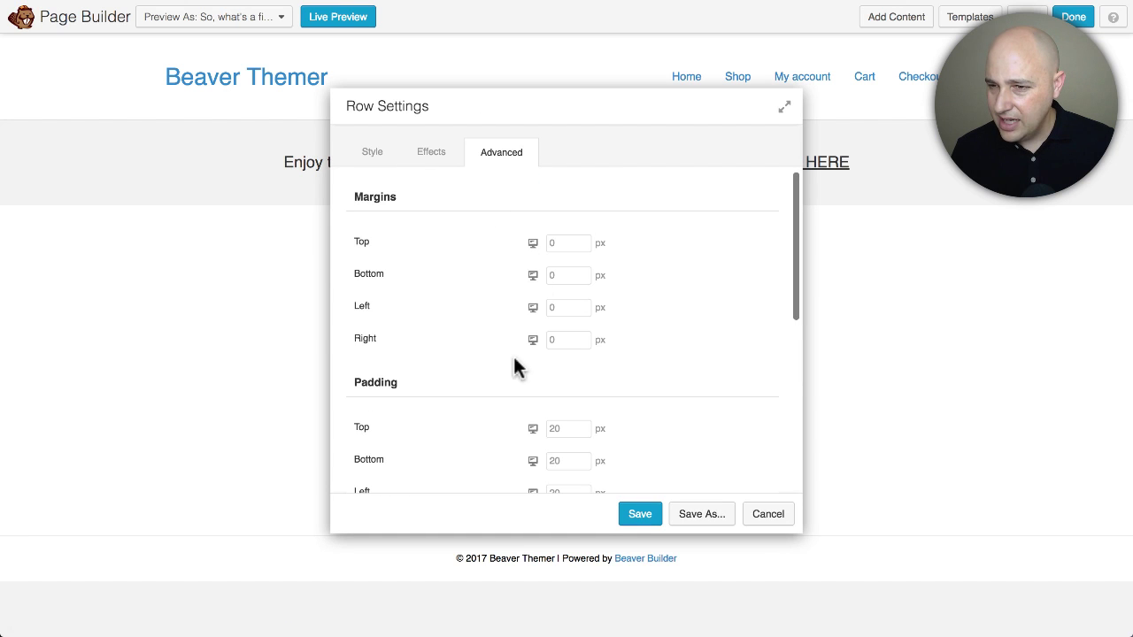
pyautogui.scroll(-3, 513, 366)
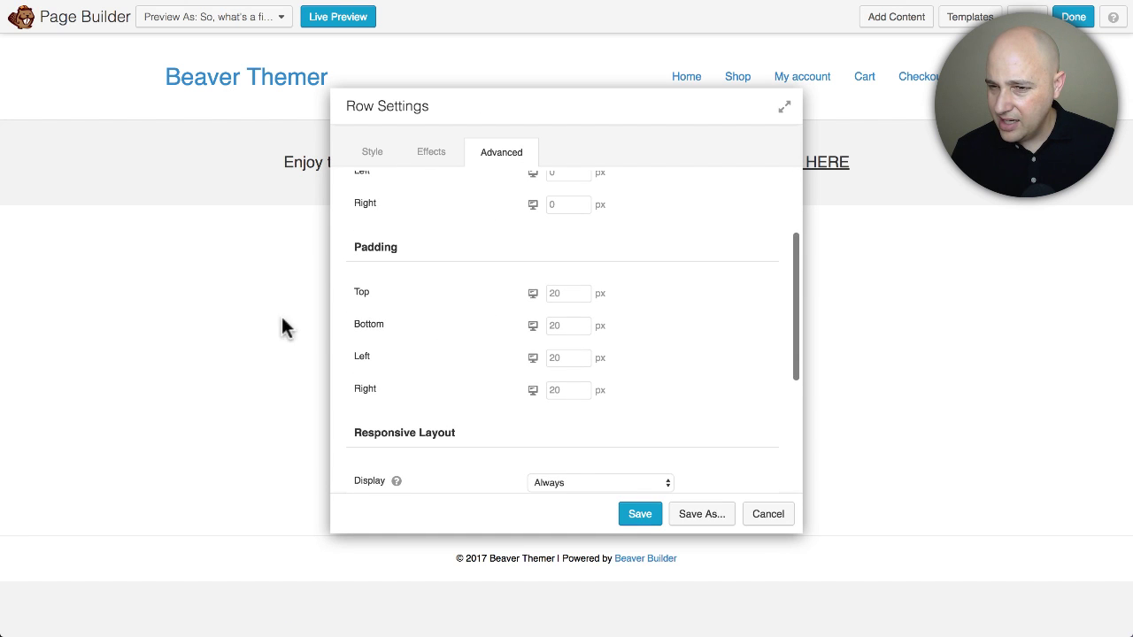
pyautogui.click(543, 295)
pyautogui.write('0')
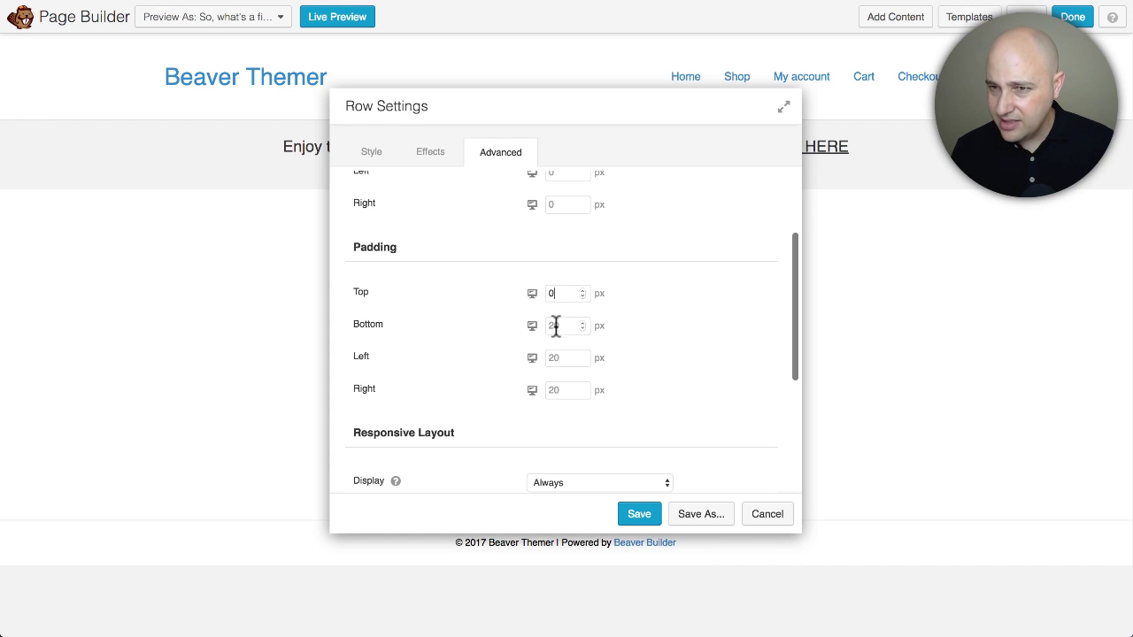
pyautogui.click(554, 327)
pyautogui.write('0')
pyautogui.click(638, 514)
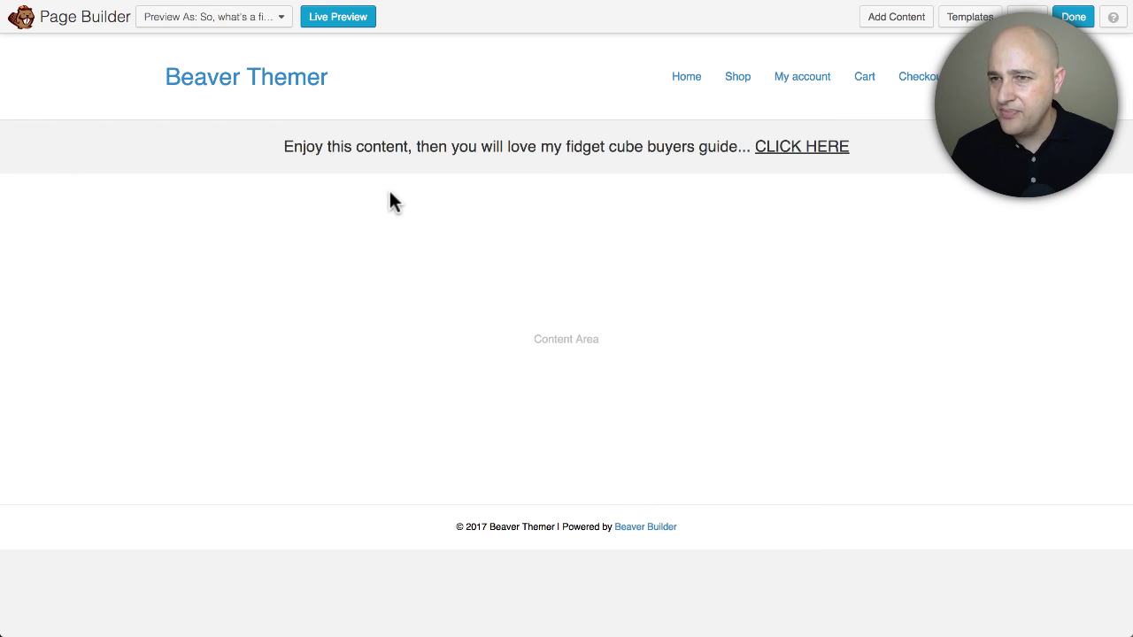
# Step: Set the call-to-action heading's top and bottom margins to 10 px and save the module
pyautogui.moveTo(275, 168)
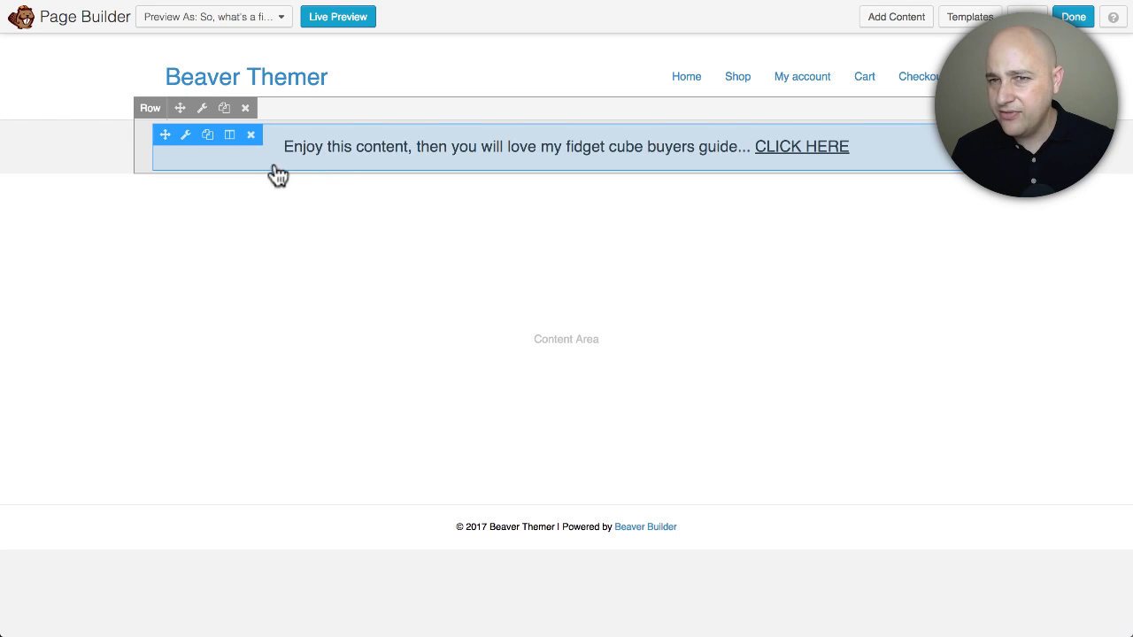
pyautogui.click(344, 142)
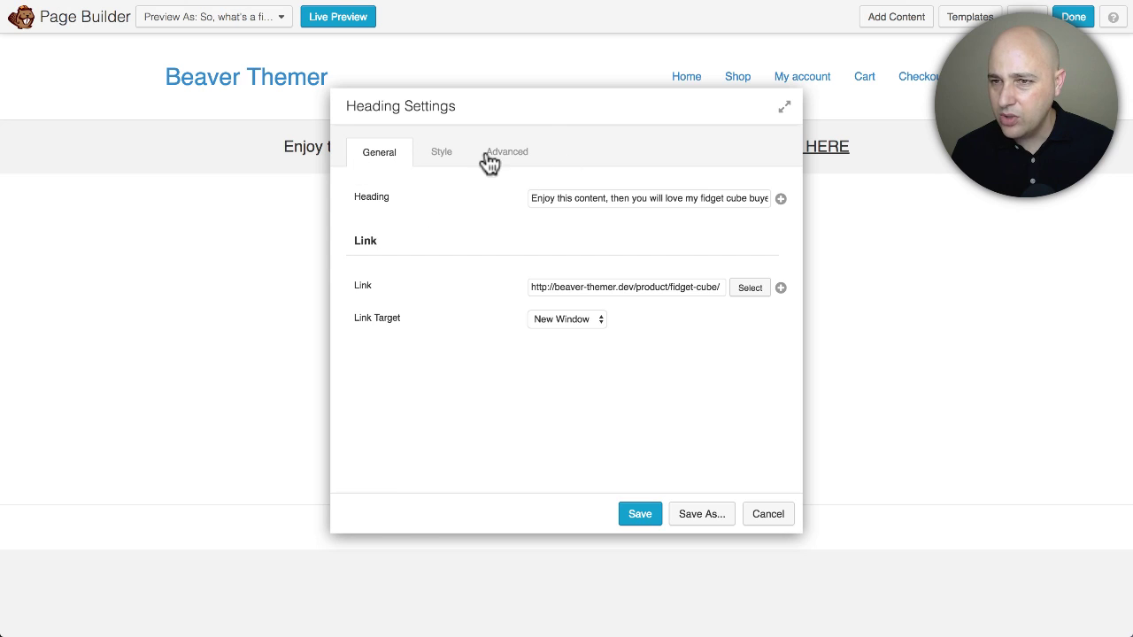
pyautogui.click(486, 154)
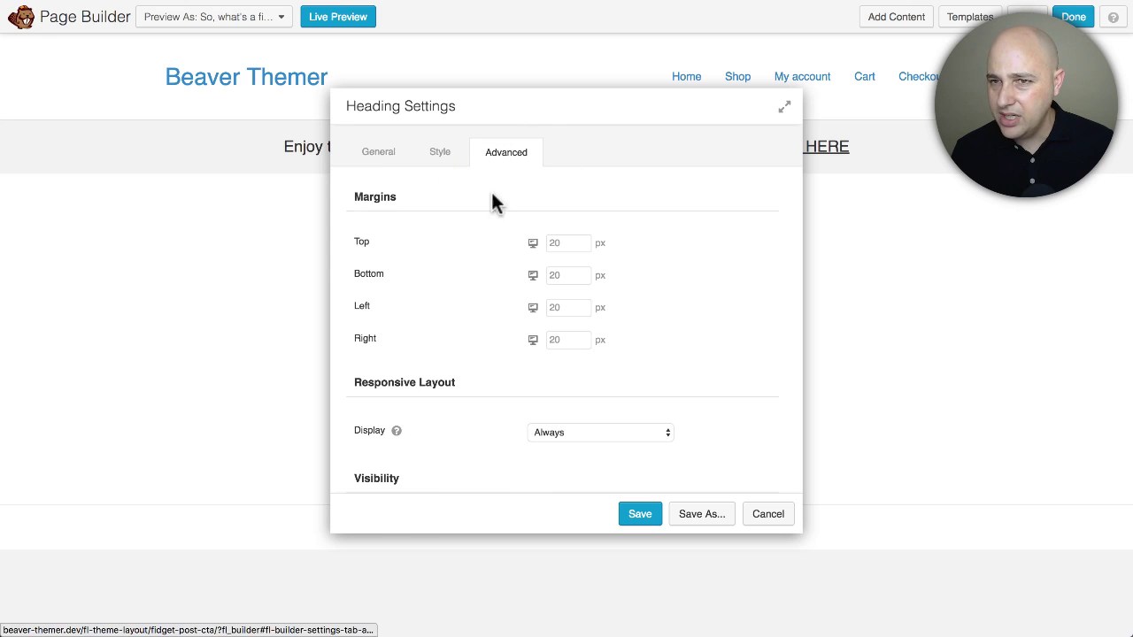
pyautogui.click(560, 244)
pyautogui.write('10')
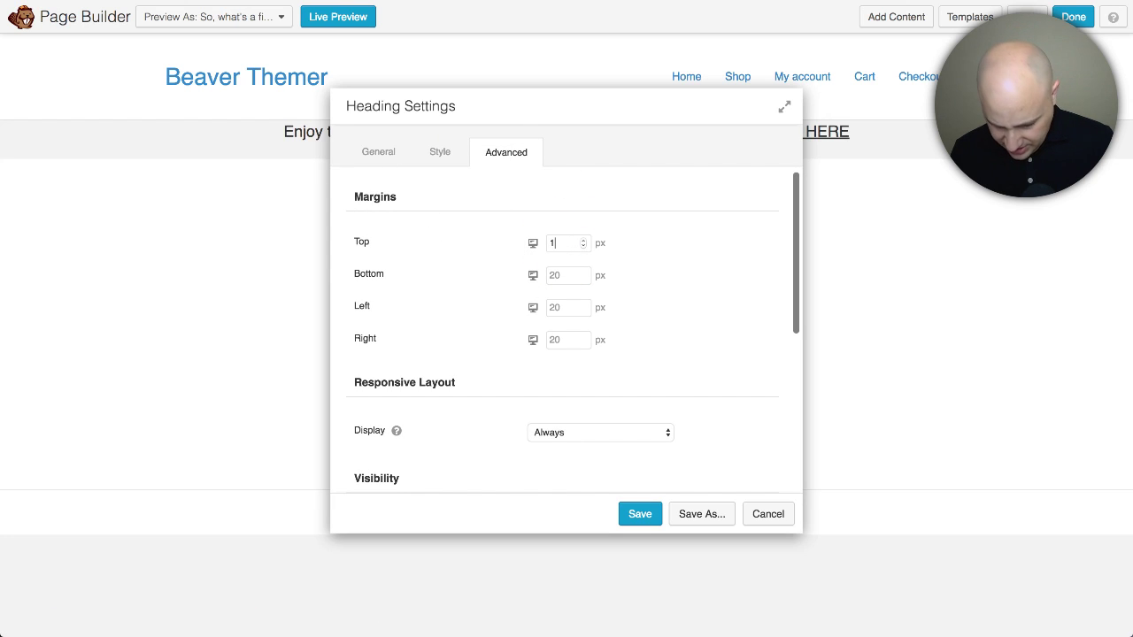
pyautogui.click(554, 275)
pyautogui.write('10')
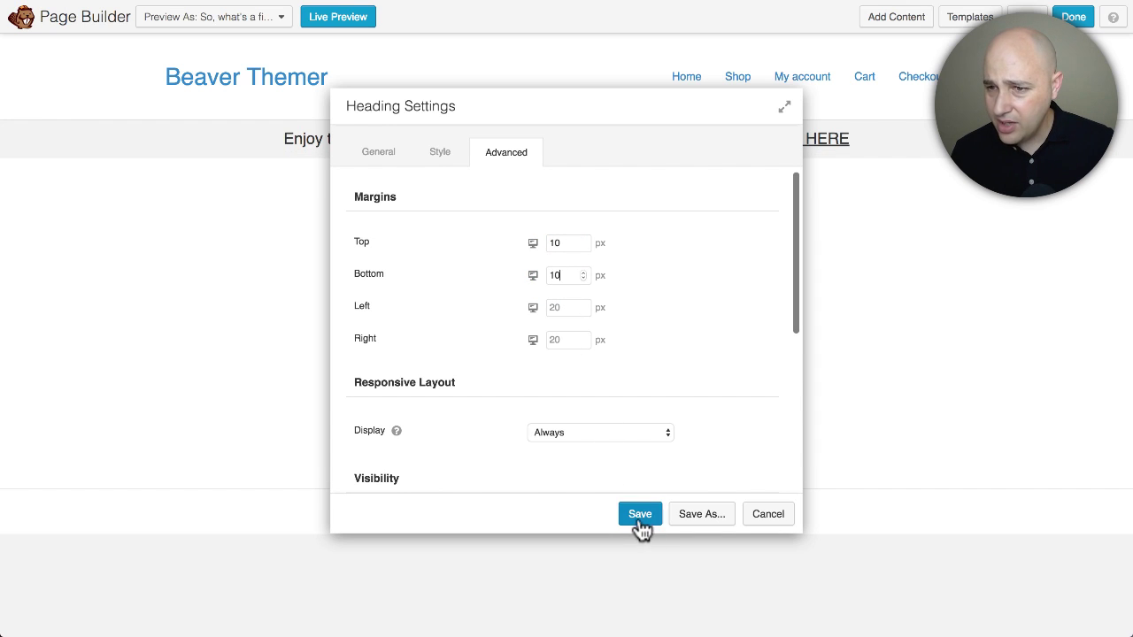
pyautogui.click(640, 522)
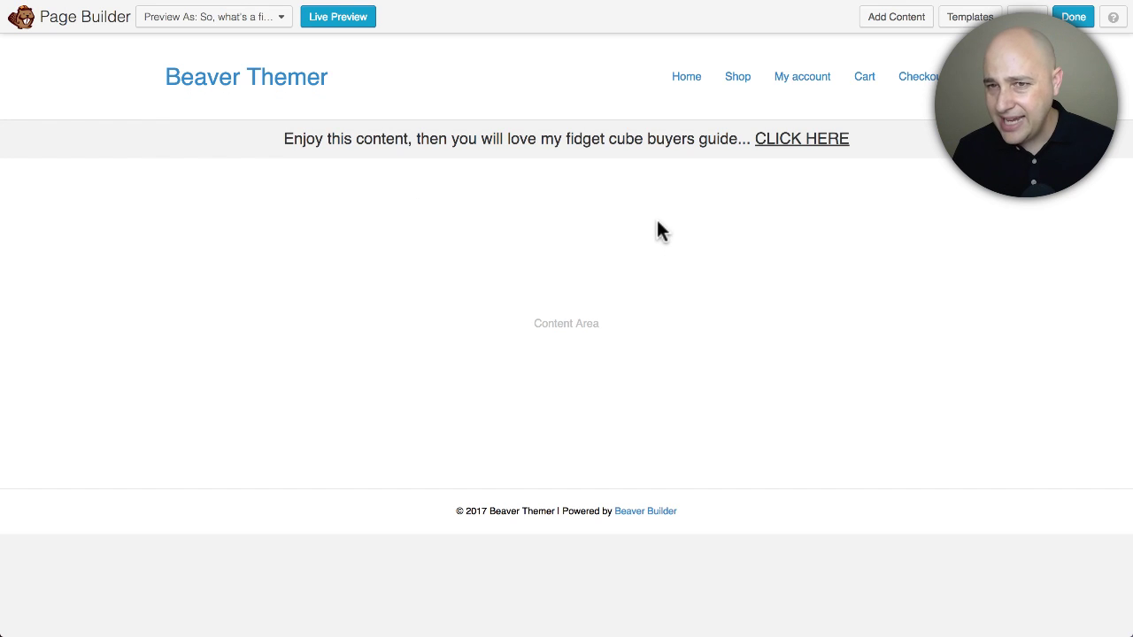
# Step: Publish the page builder changes, then open the Fidget Post CTA theme layout for editing and update it
pyautogui.click(1071, 17)
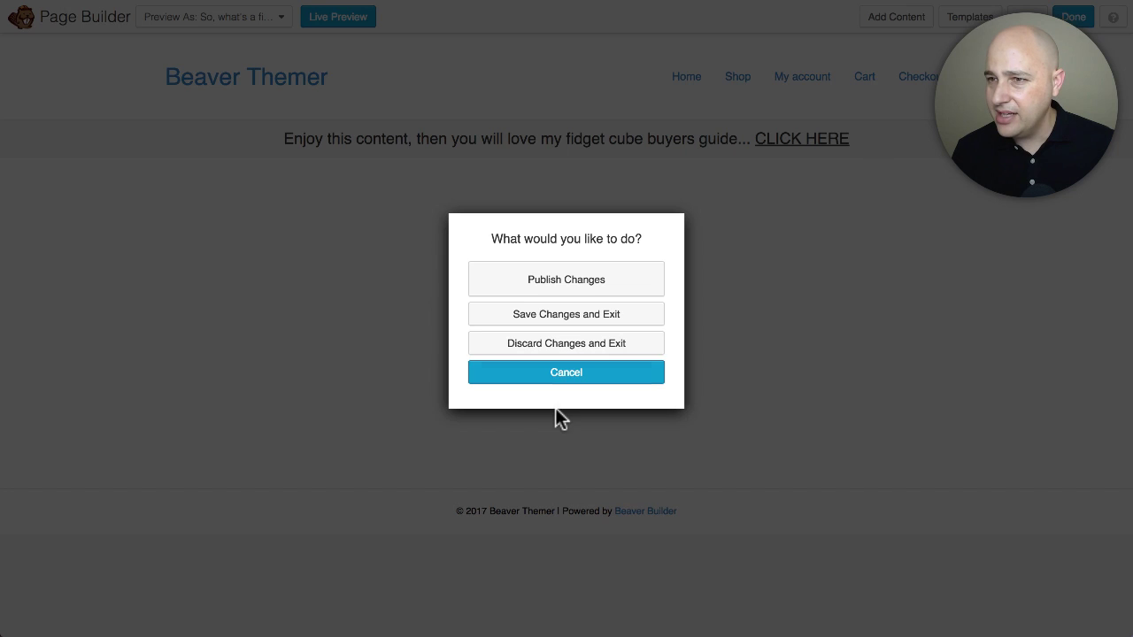
pyautogui.click(539, 280)
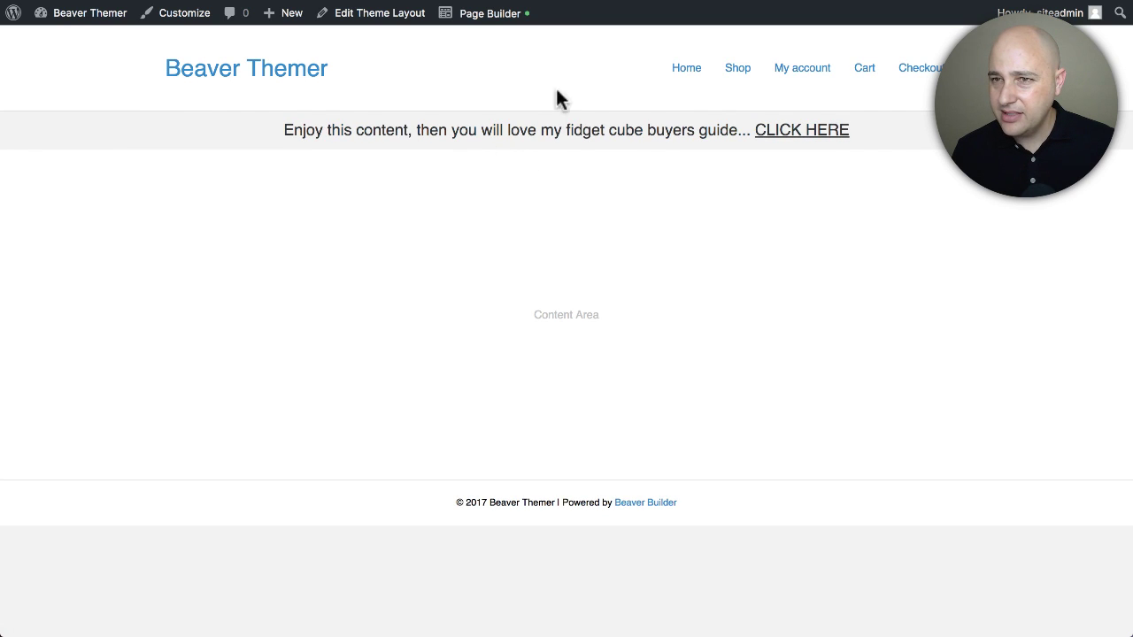
pyautogui.click(367, 12)
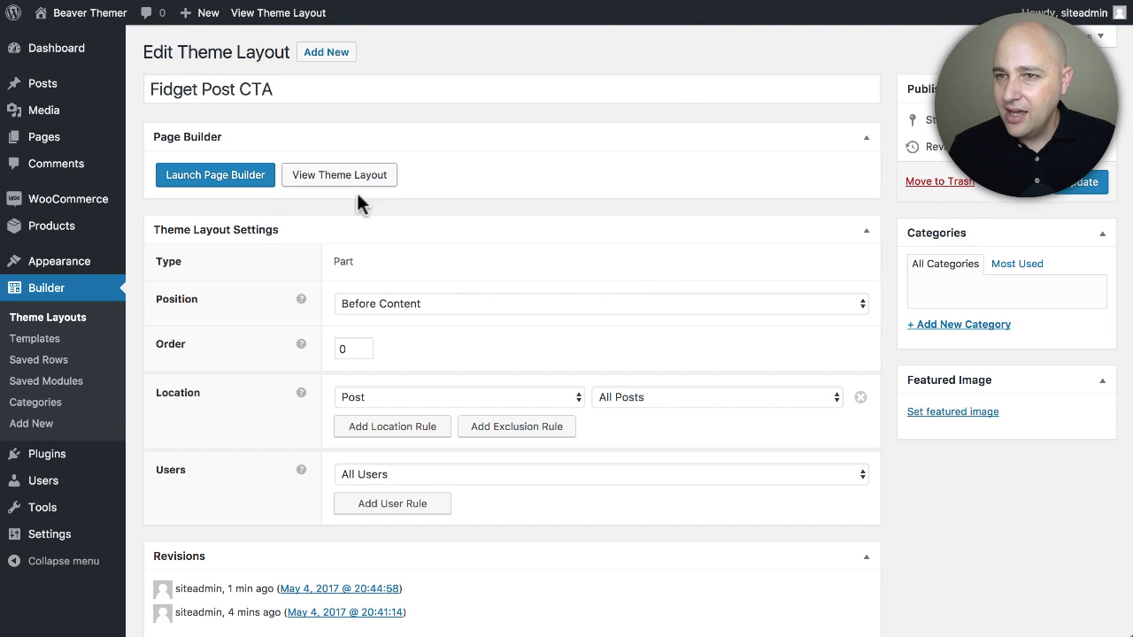
pyautogui.click(1083, 184)
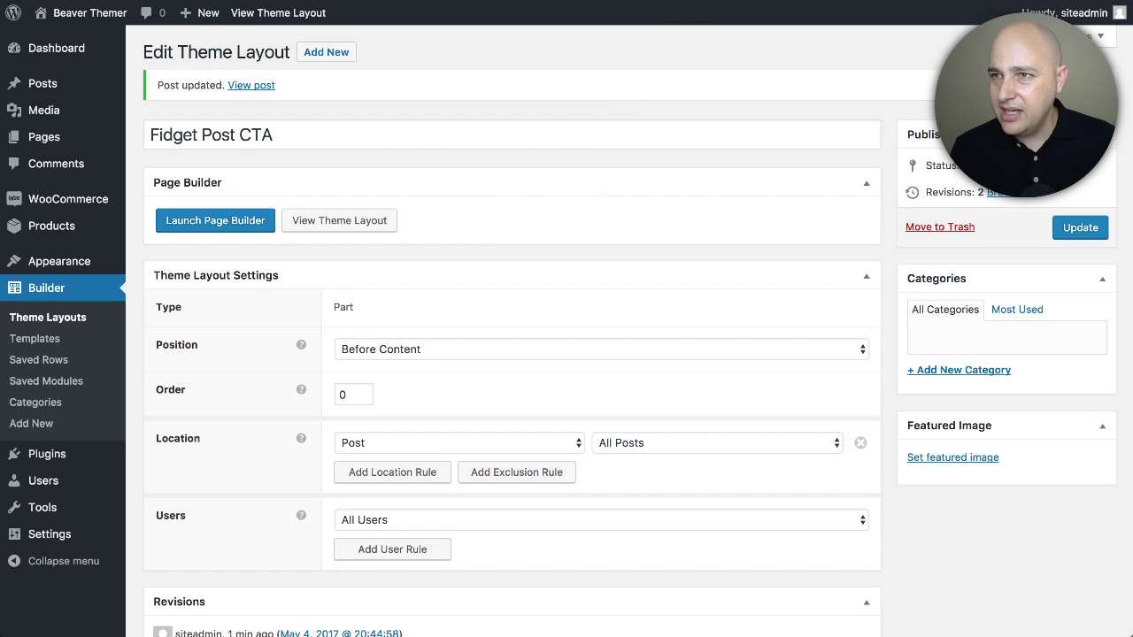
# Step: Set Overlay to No in the Header Posts Fidget Cubes theme layout and update it
pyautogui.click(27, 319)
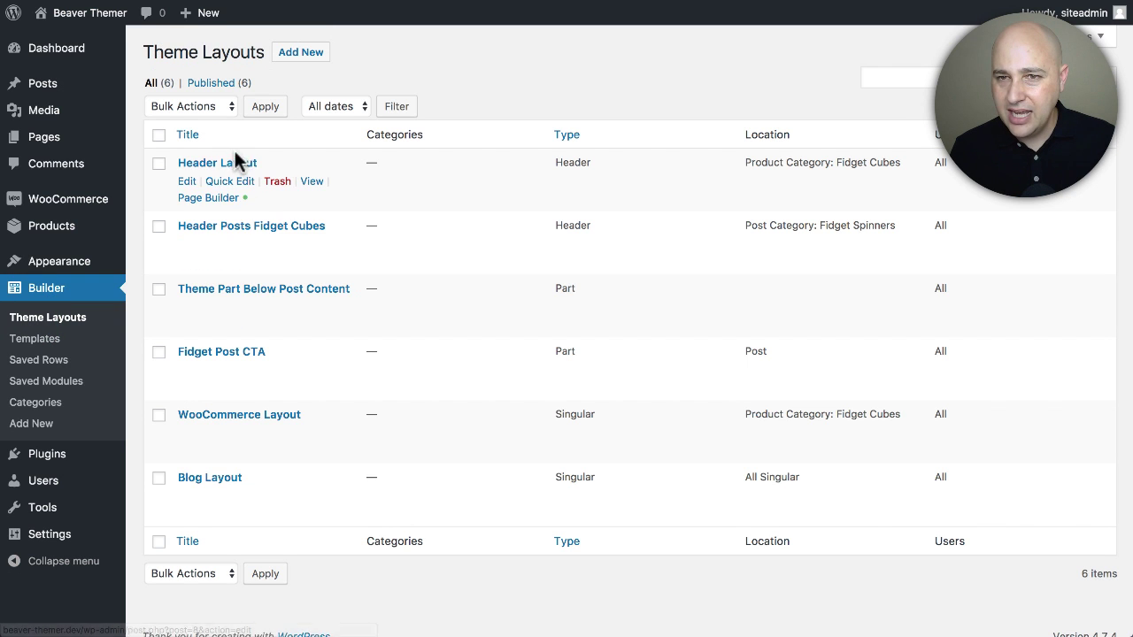
pyautogui.click(226, 234)
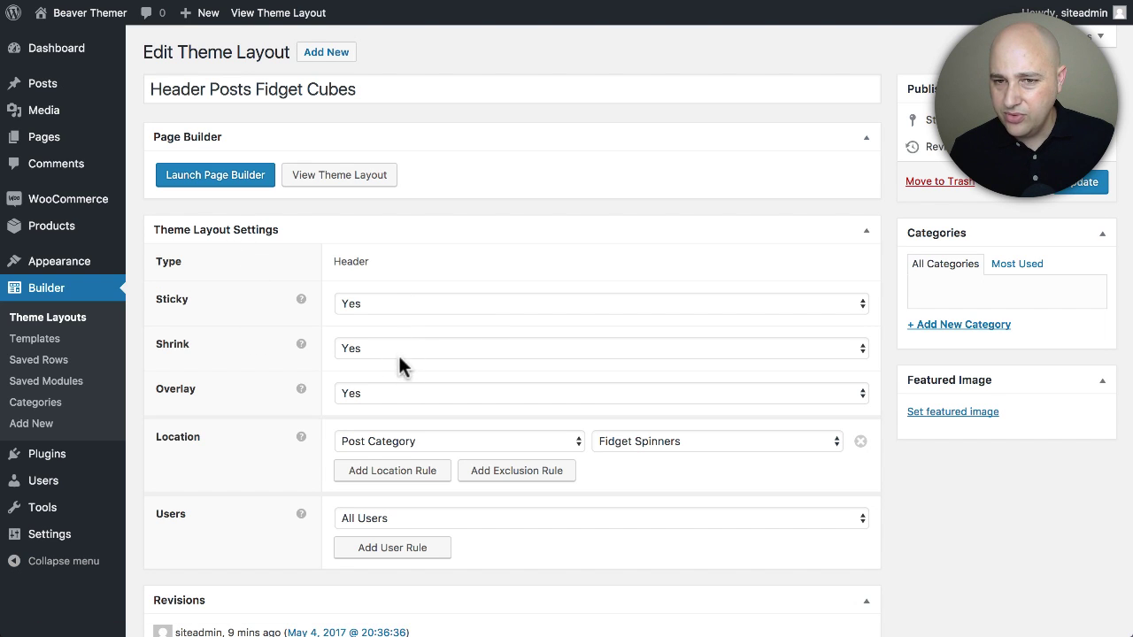
pyautogui.click(470, 395)
pyautogui.click(471, 408)
pyautogui.click(1088, 184)
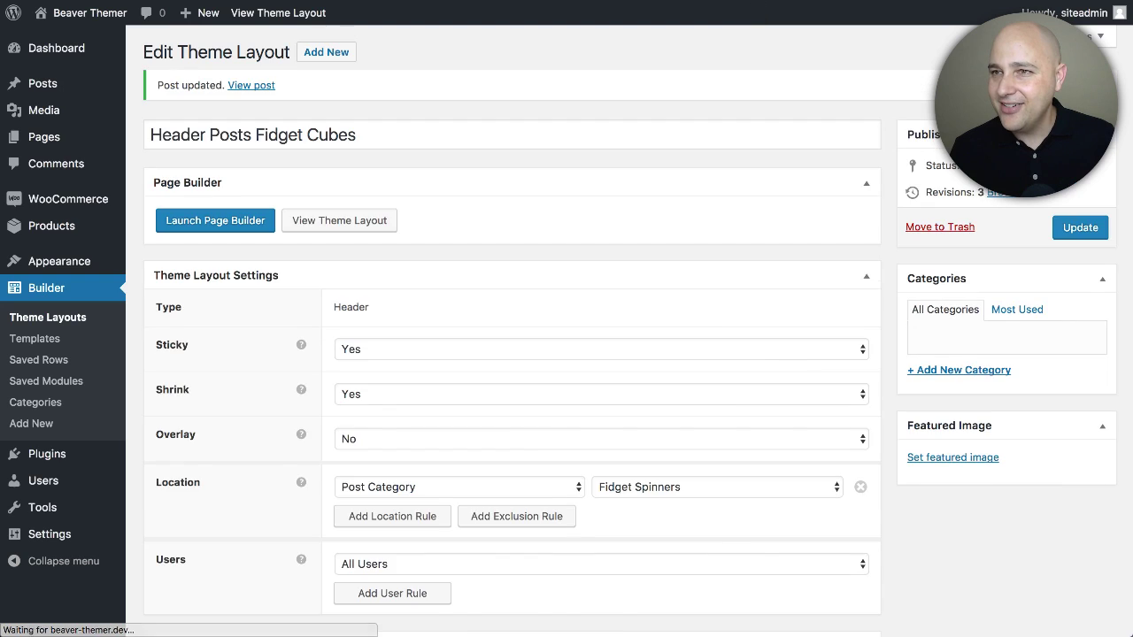
# Step: Open the fidget spinner post on the site and check the header and call-to-action bar while scrolling
pyautogui.click(752, 3)
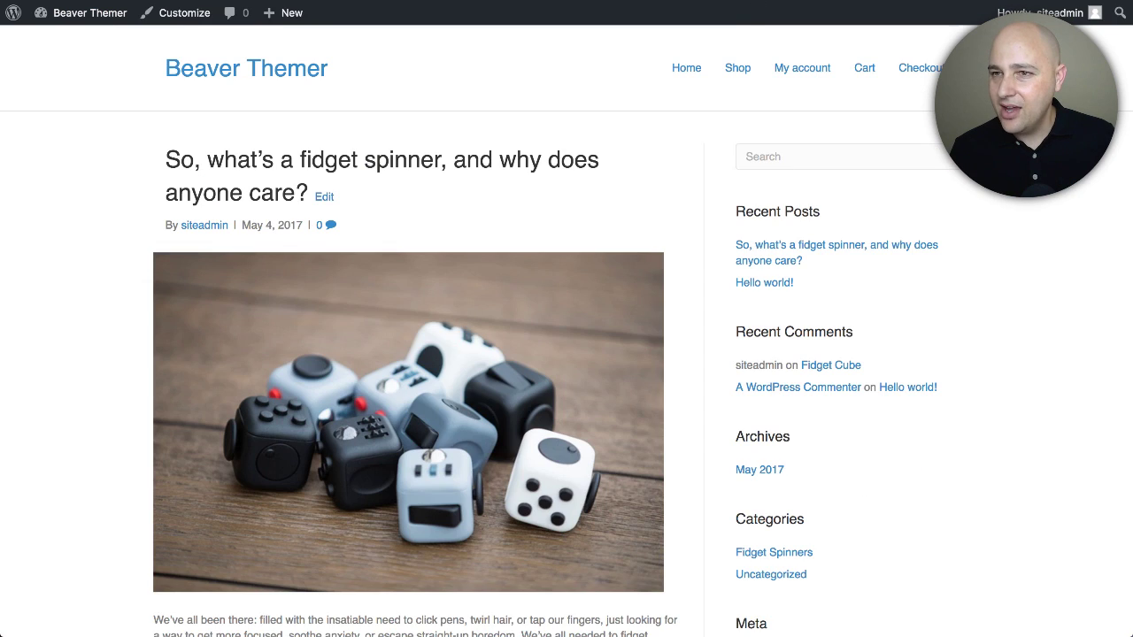
pyautogui.click(280, 177)
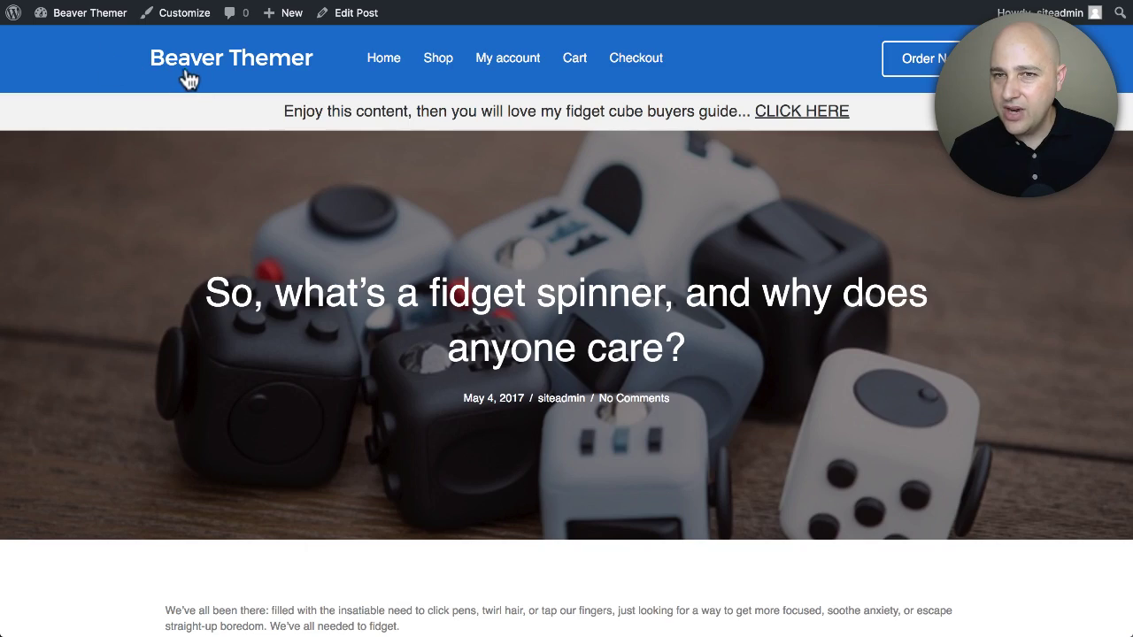
pyautogui.scroll(-10, 677, 230)
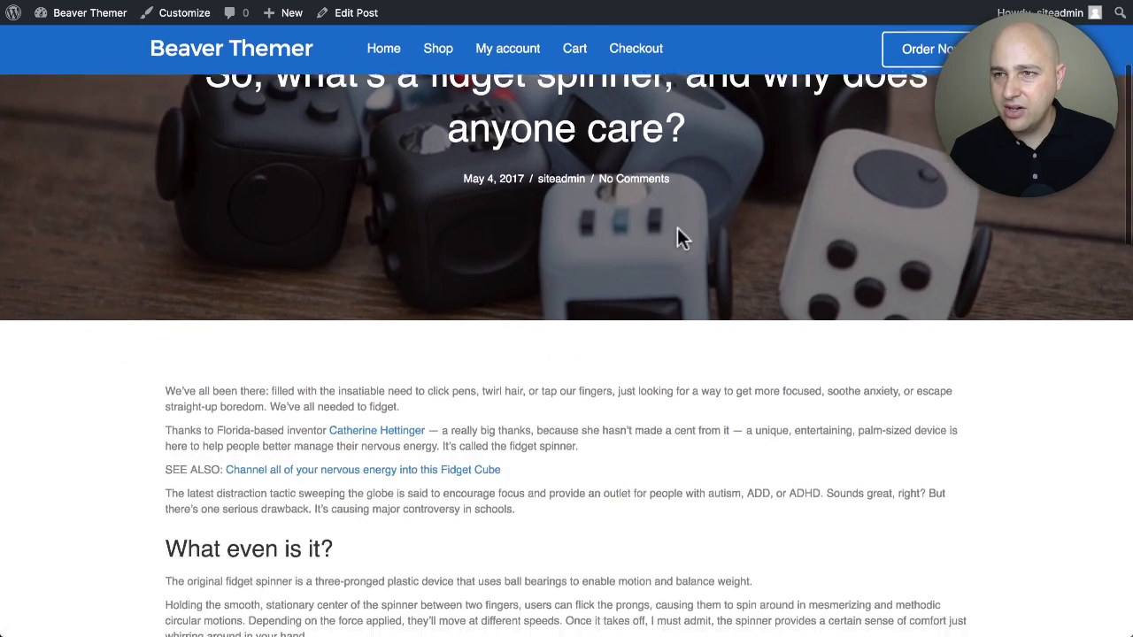
pyautogui.scroll(10, 677, 230)
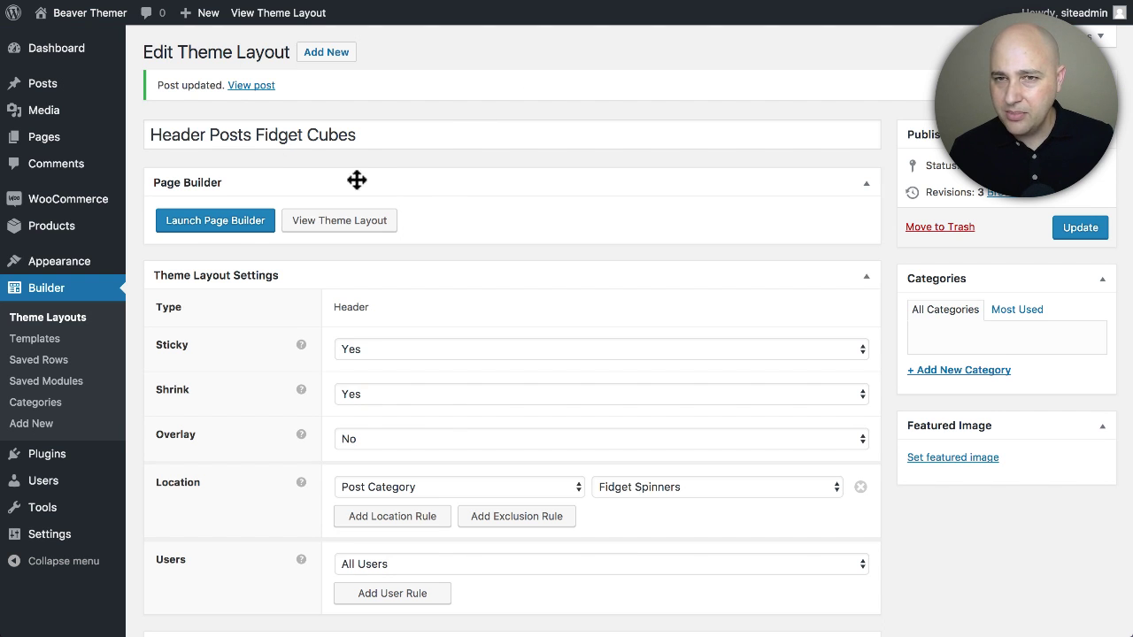
# Step: Set Sticky to No in the Header Posts Fidget Cubes theme layout
pyautogui.scroll(-2, 407, 185)
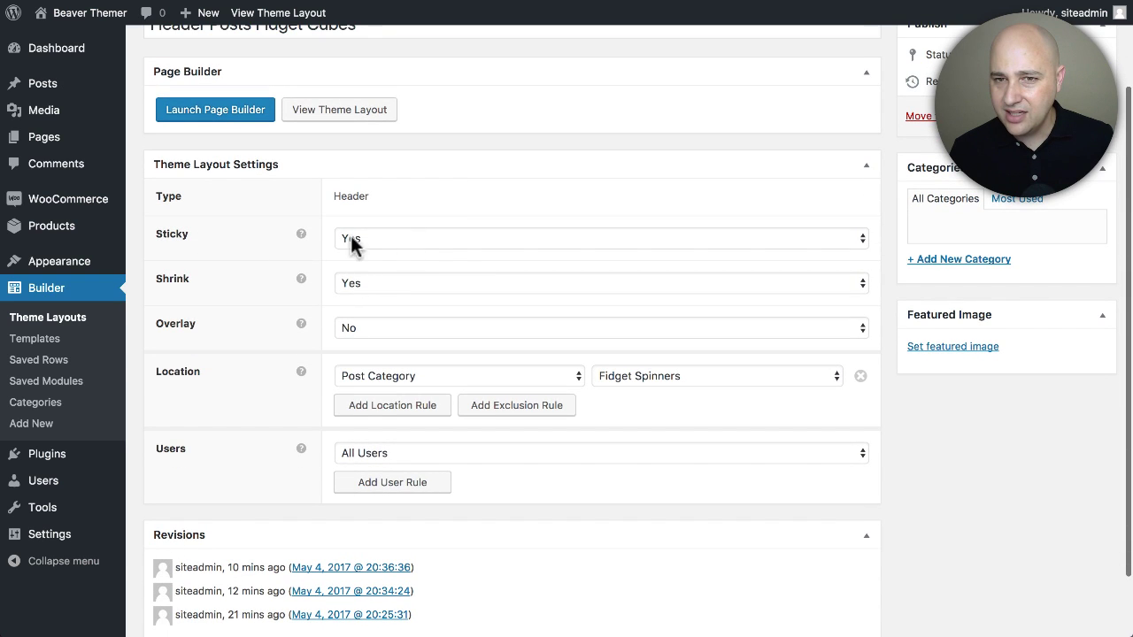
pyautogui.click(413, 237)
pyautogui.click(415, 253)
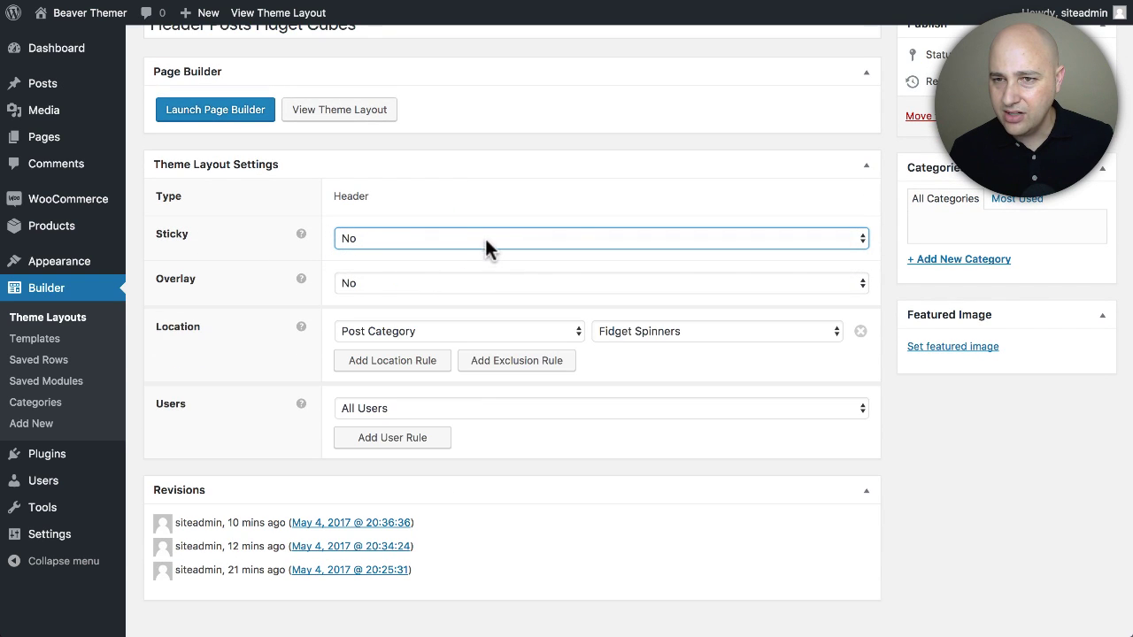
# Step: Recheck the fidget spinner post's header and call-to-action bar on scrolling, comparing them with the header layout's settings
pyautogui.click(819, 7)
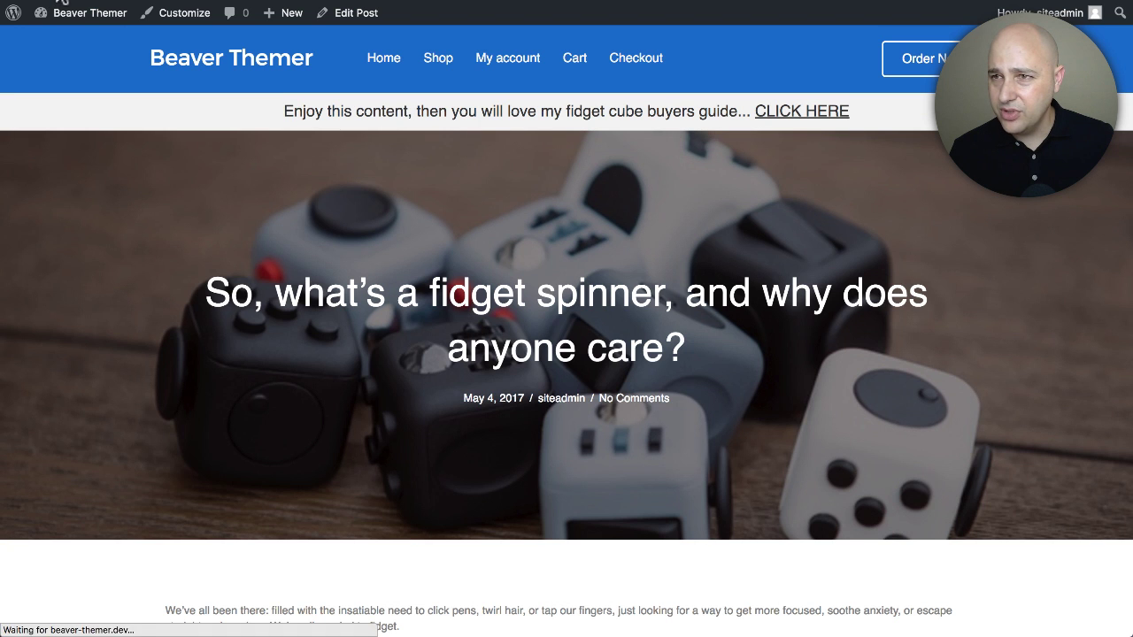
pyautogui.scroll(-5, 201, 144)
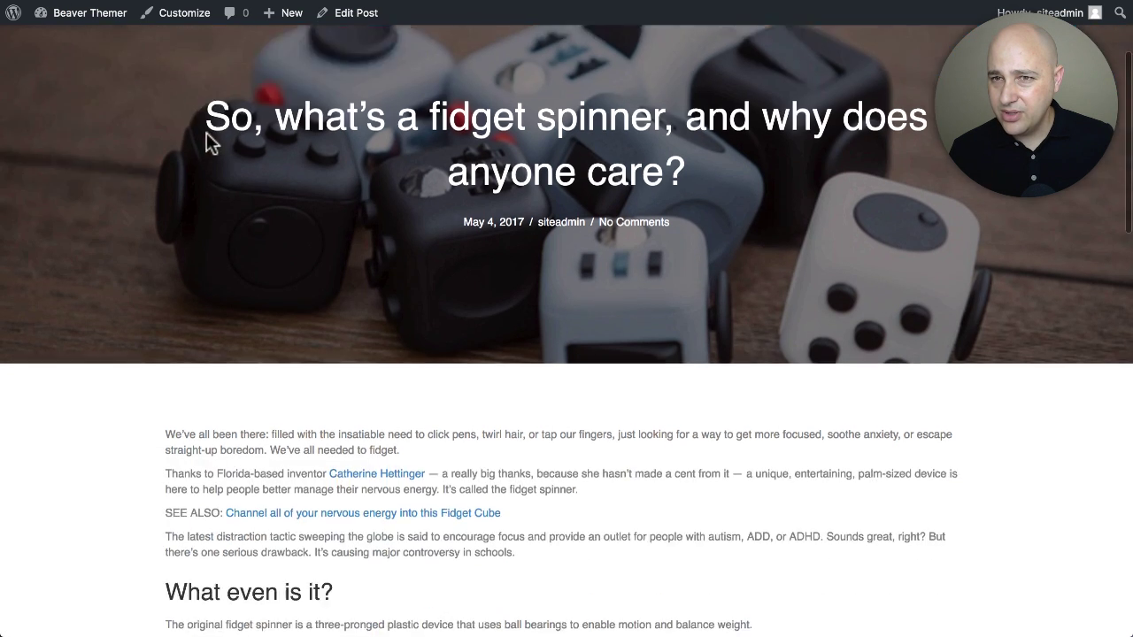
pyautogui.scroll(5, 222, 144)
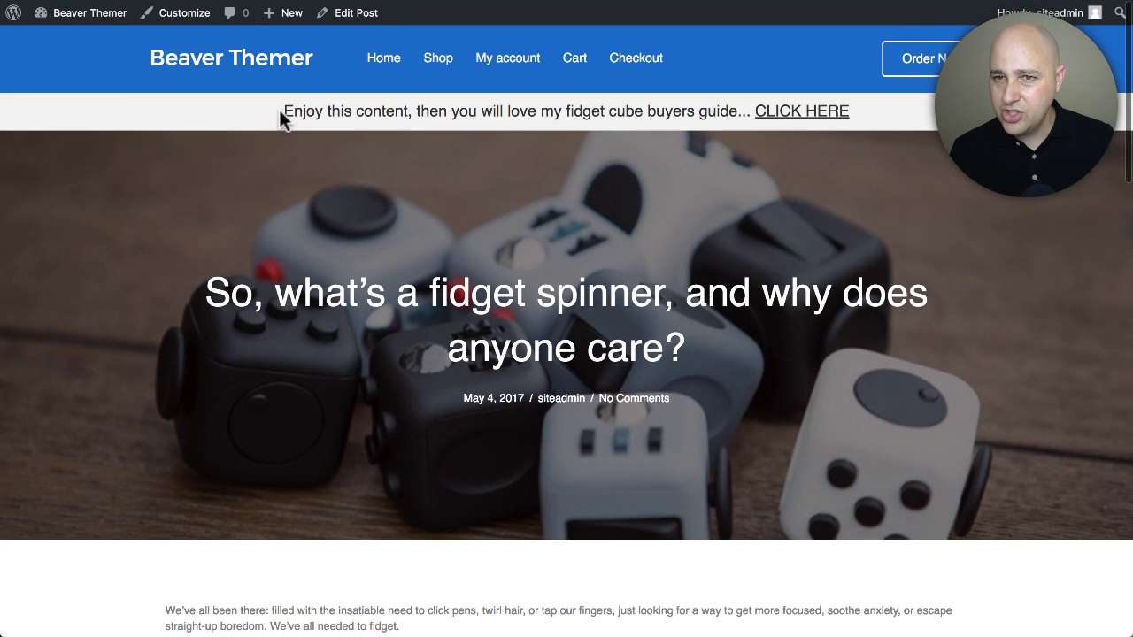
pyautogui.moveTo(282, 110); pyautogui.dragTo(854, 120)
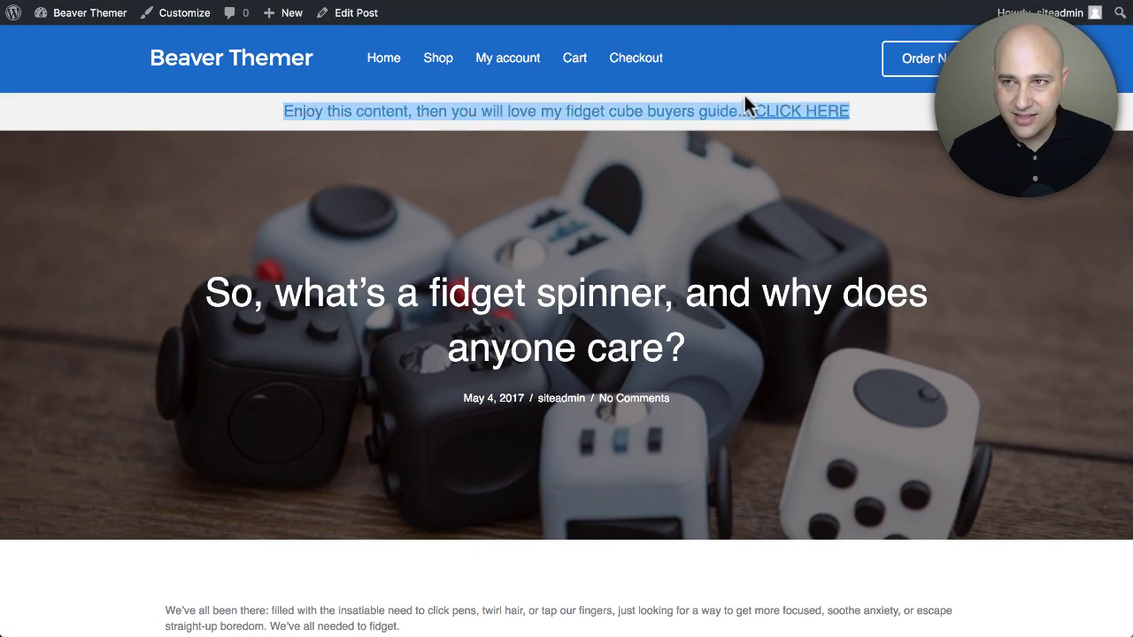
pyautogui.hotkey('ctrl', 'Tab')
pyautogui.scroll(3, 567, 354)
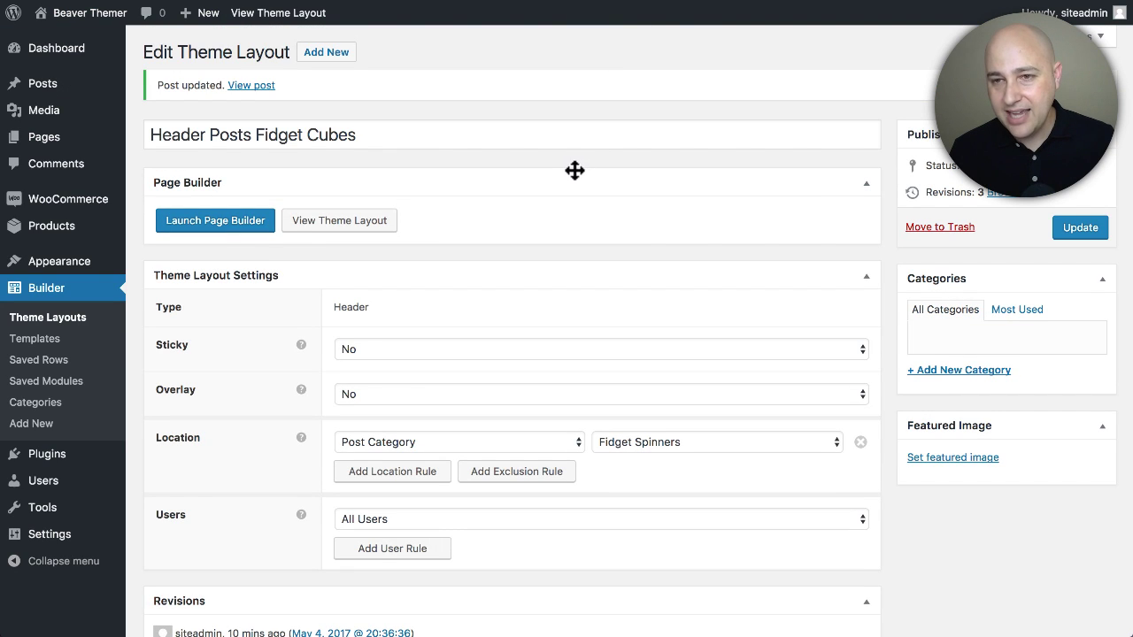
pyautogui.hotkey('ctrl', 'shift', 'Tab')
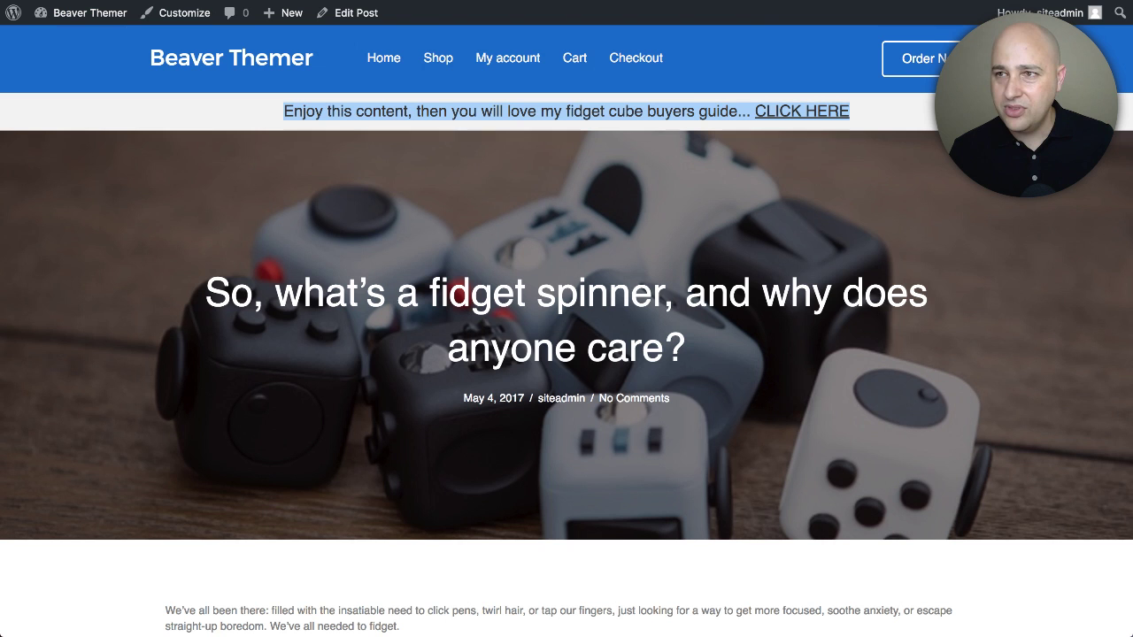
pyautogui.scroll(-1, 625, 139)
pyautogui.scroll(2, 617, 149)
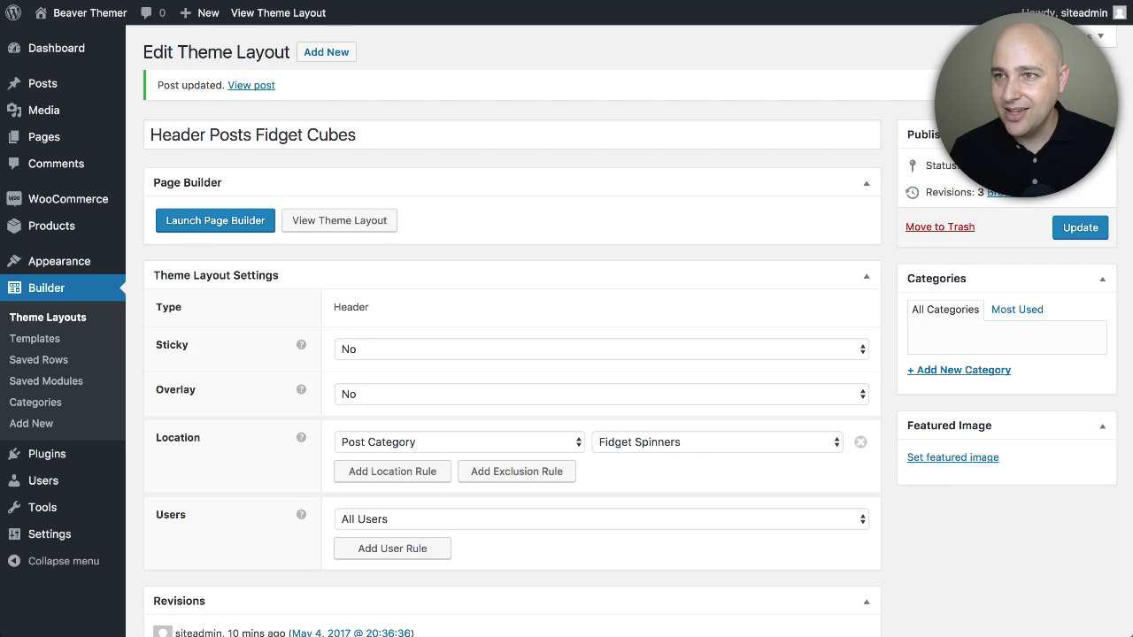
# Step: Search the plugin directory for sticky, then install and activate Sticky Menu (or Anything!) on Scroll
pyautogui.moveTo(66, 271)
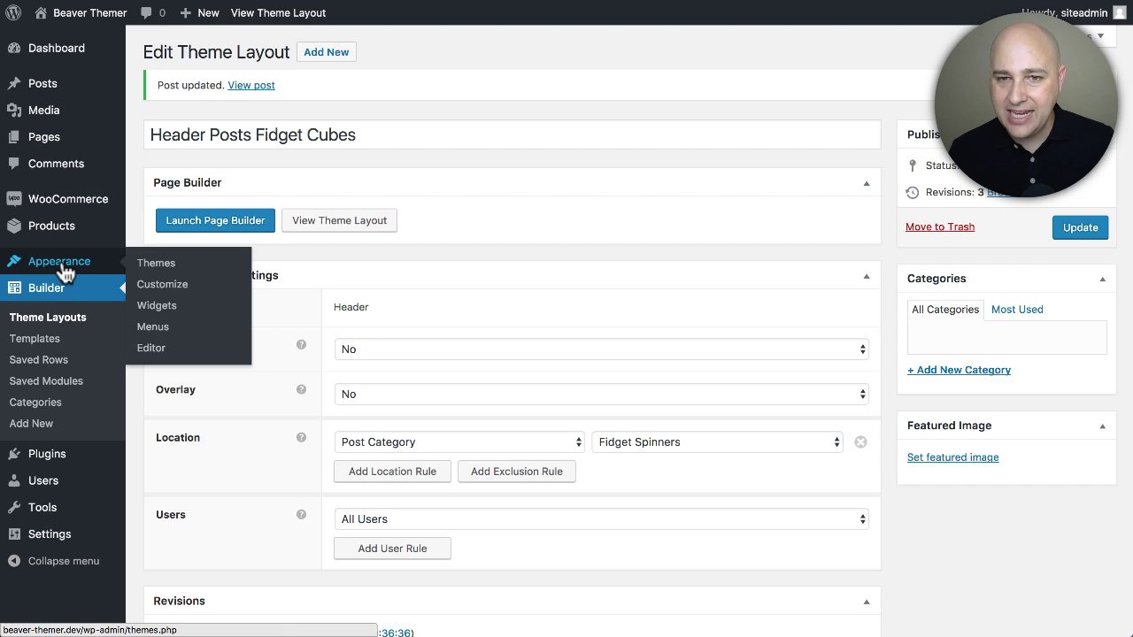
pyautogui.moveTo(49, 459)
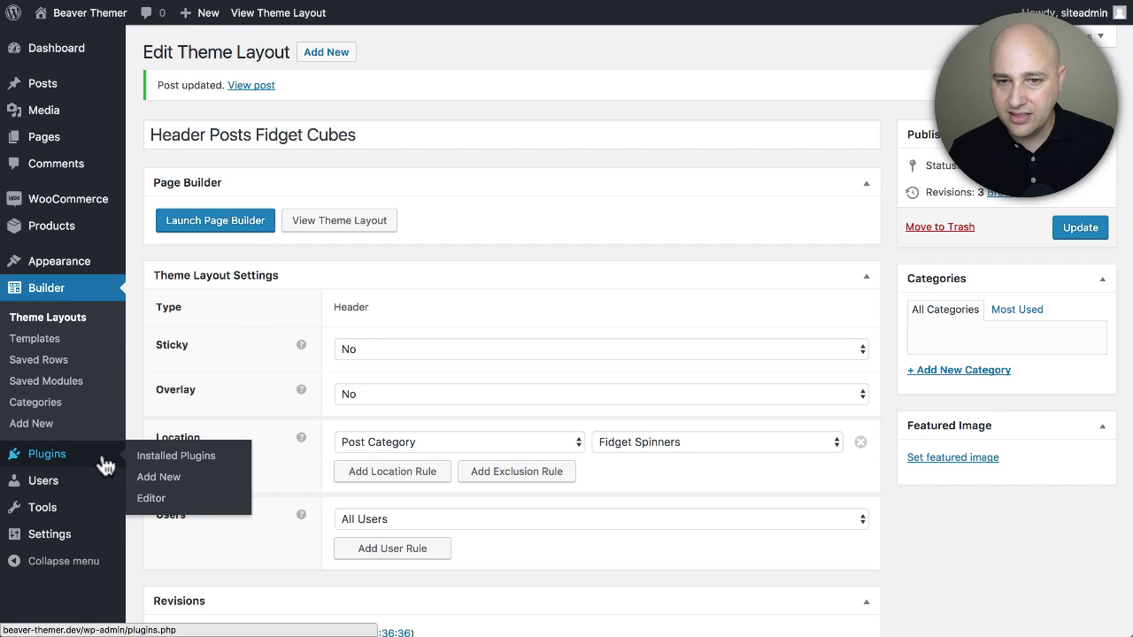
pyautogui.click(144, 482)
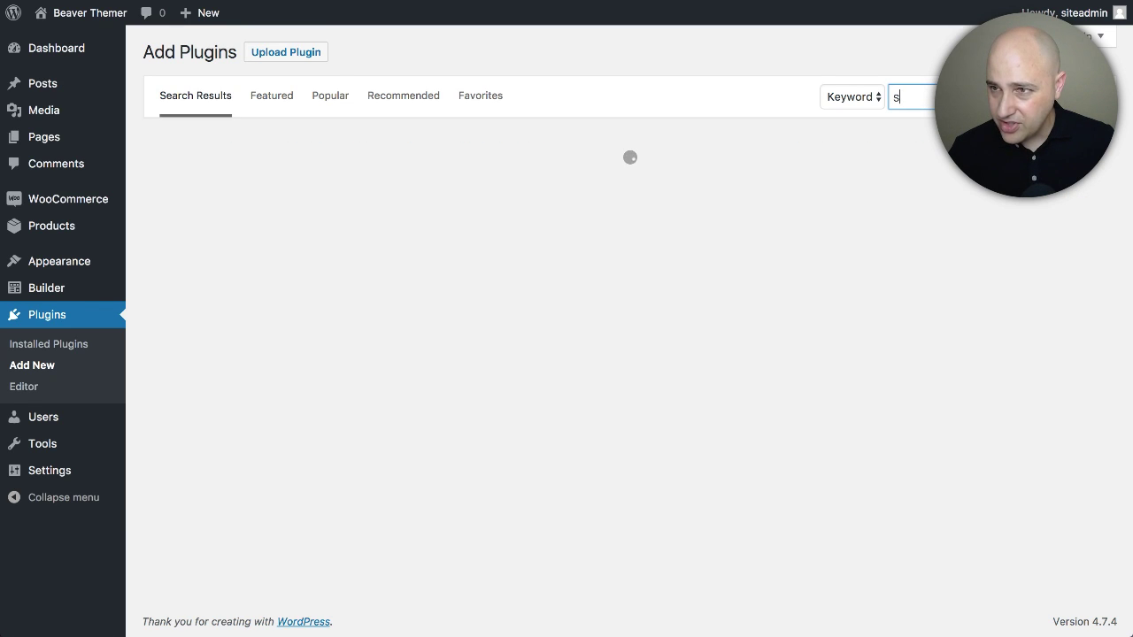
pyautogui.write('tickey')
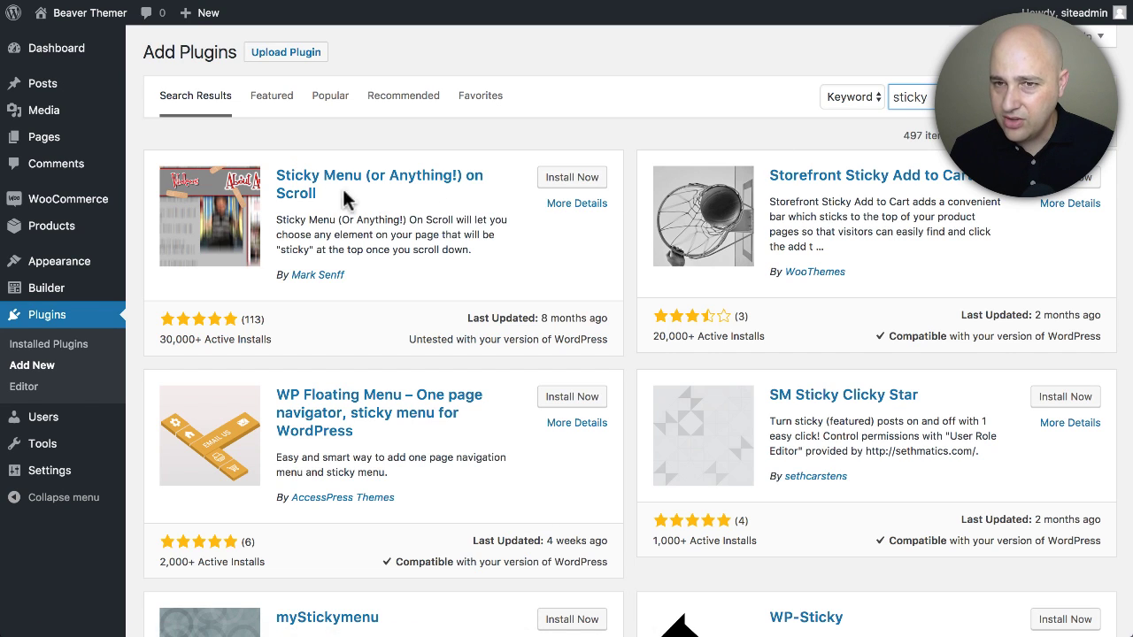
pyautogui.click(561, 182)
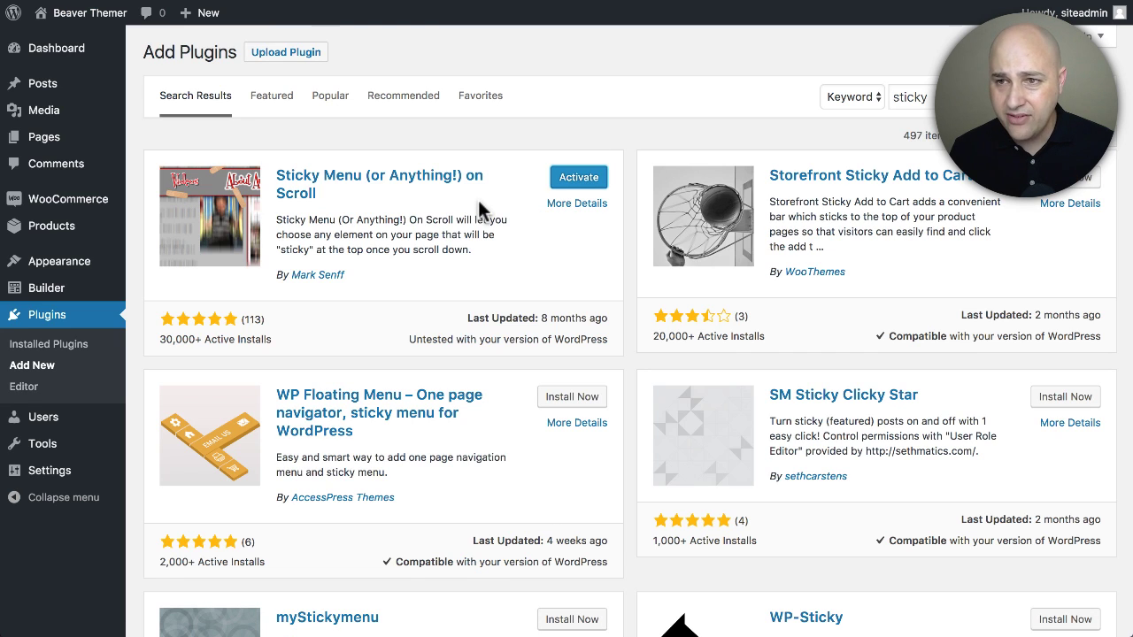
pyautogui.click(566, 186)
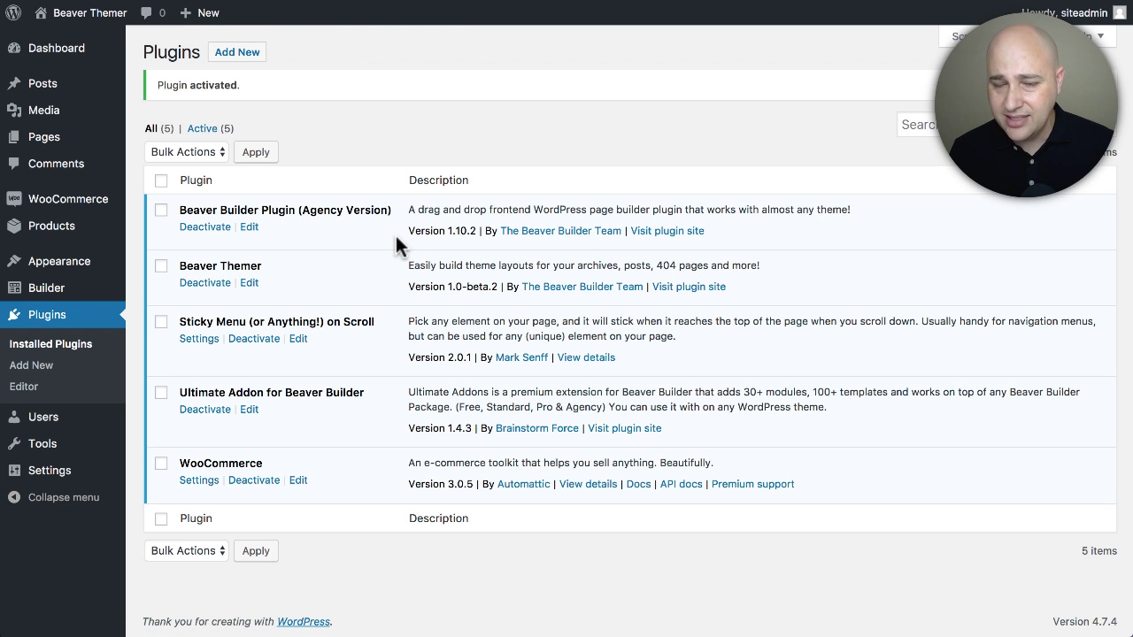
# Step: Set the Sticky Element to .sticky in the Sticky Menu (or Anything!) basic settings and save them
pyautogui.moveTo(54, 474)
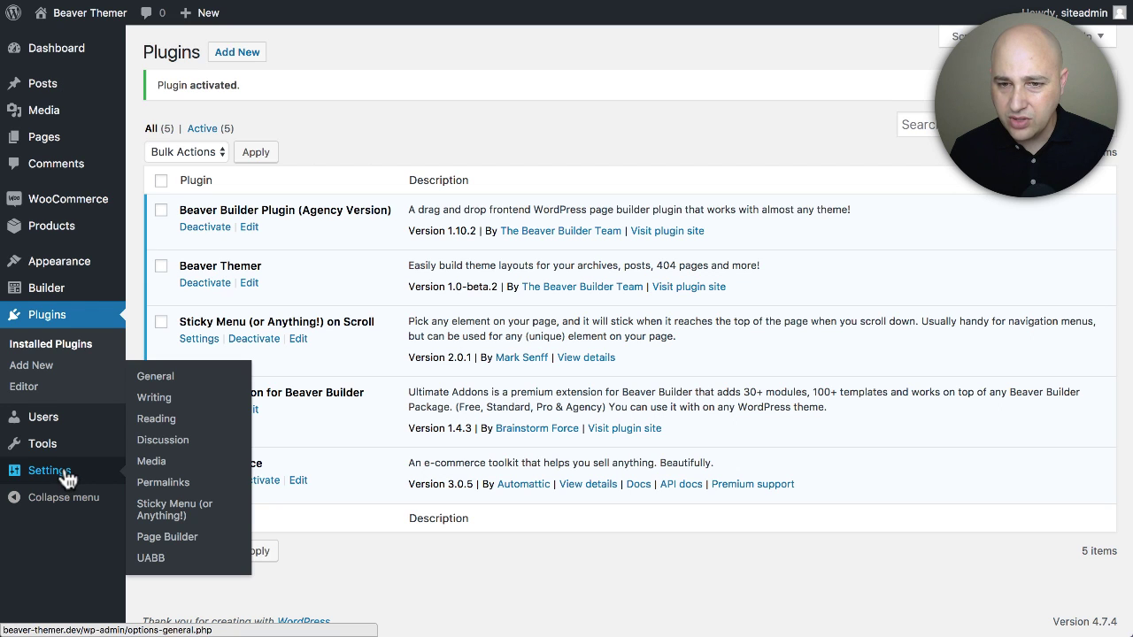
pyautogui.click(174, 506)
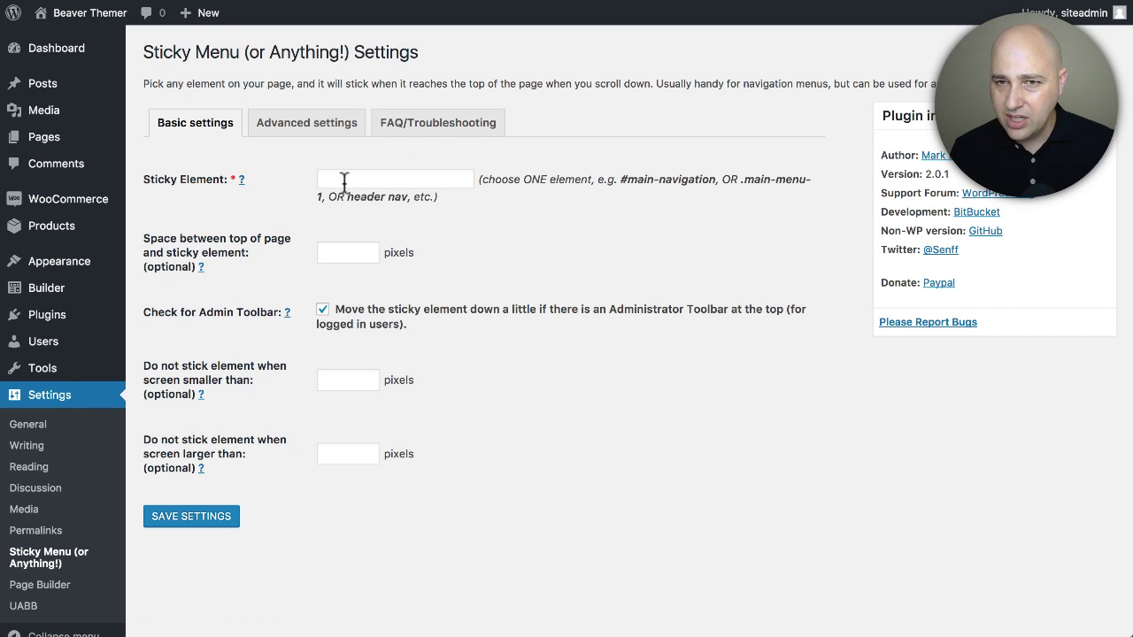
pyautogui.click(359, 179)
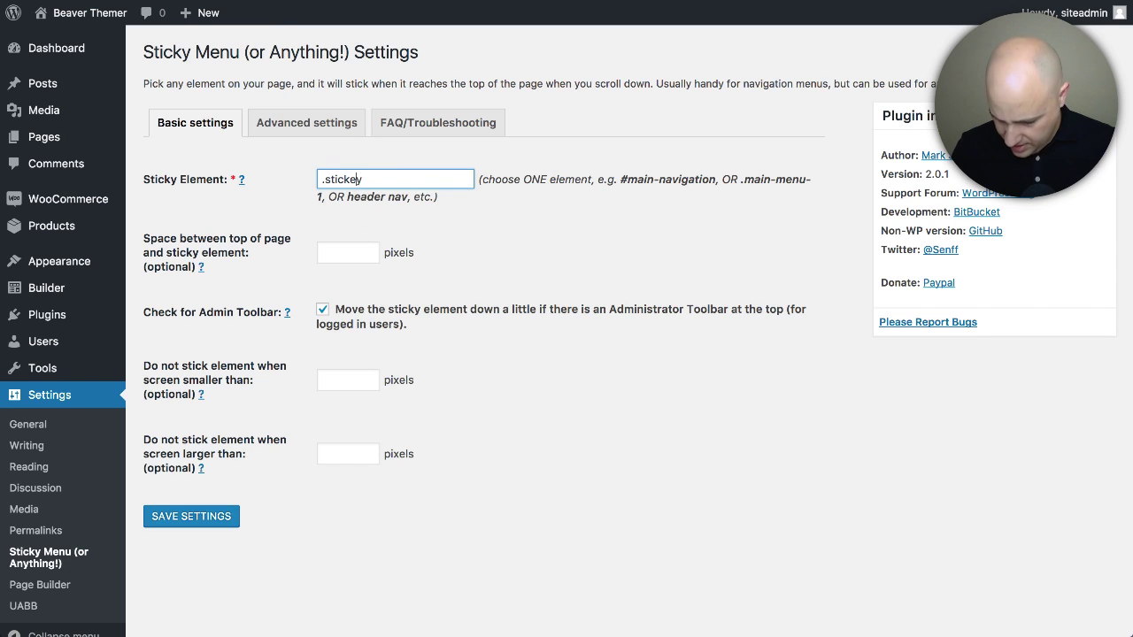
pyautogui.moveTo(359, 178); pyautogui.dragTo(276, 179)
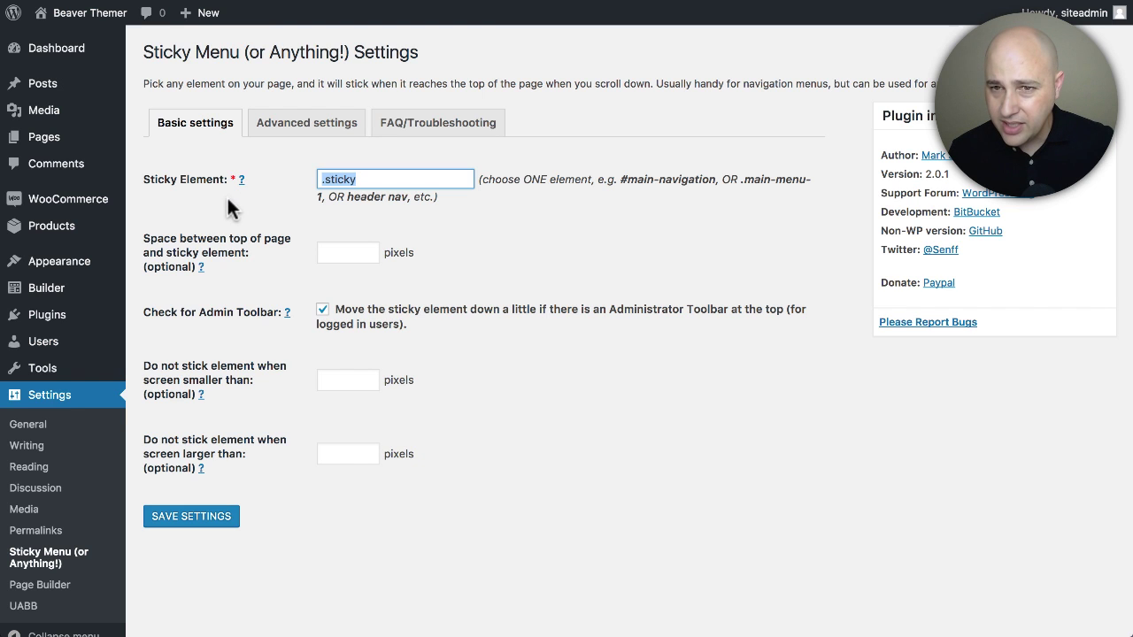
pyautogui.scroll(-1, 278, 243)
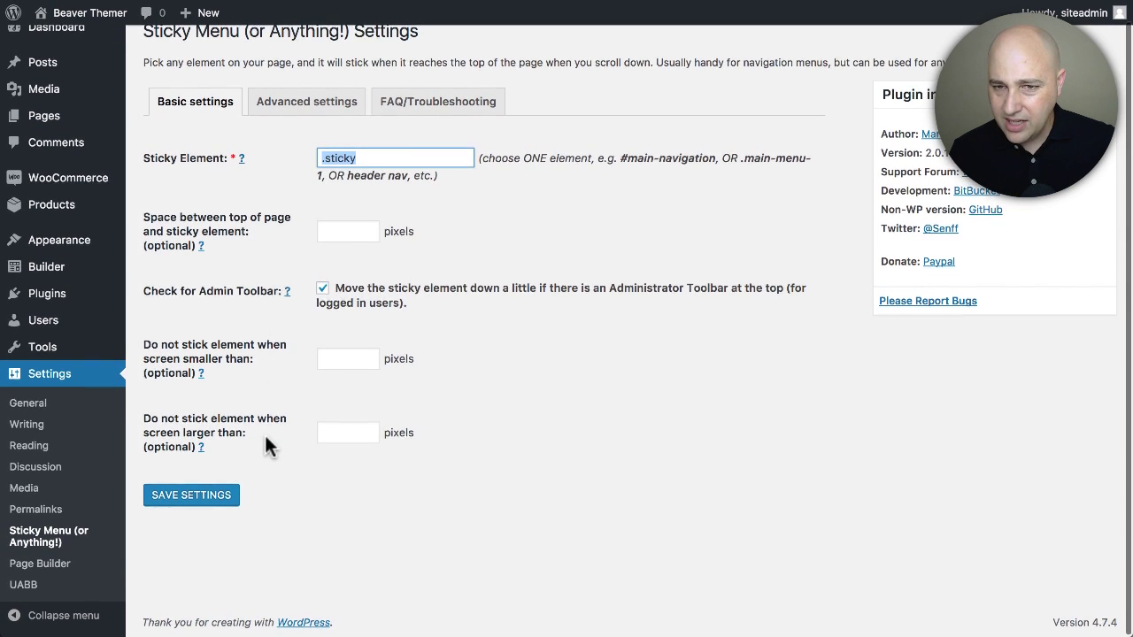
pyautogui.scroll(1, 264, 432)
pyautogui.click(195, 519)
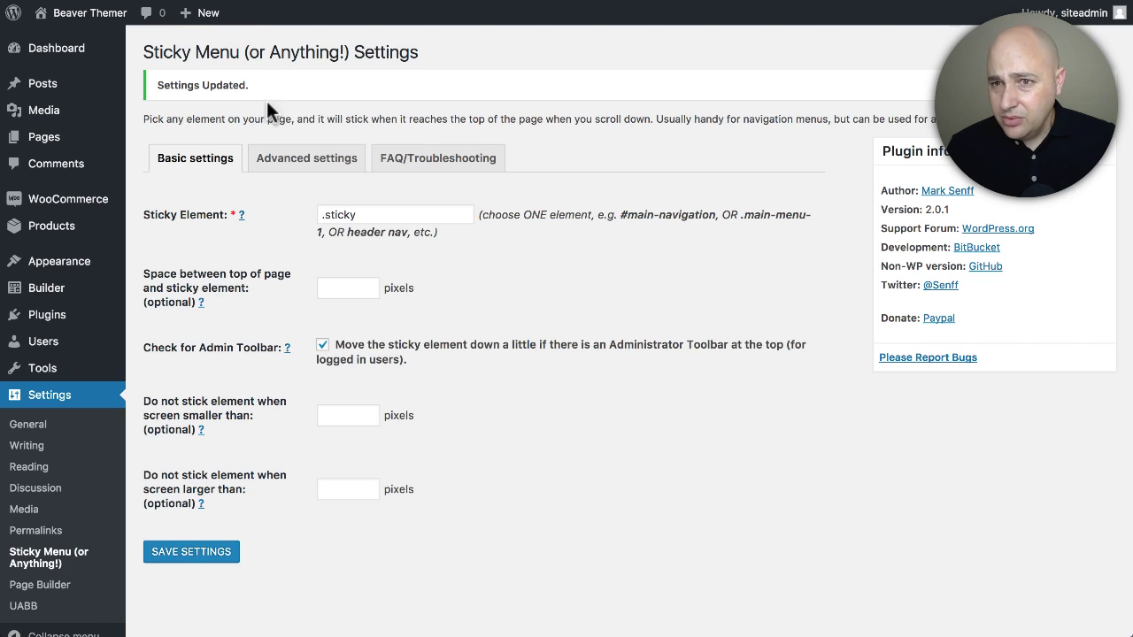
# Step: Set the Z-index to 999 in the sticky plugin's advanced settings and save them
pyautogui.click(301, 159)
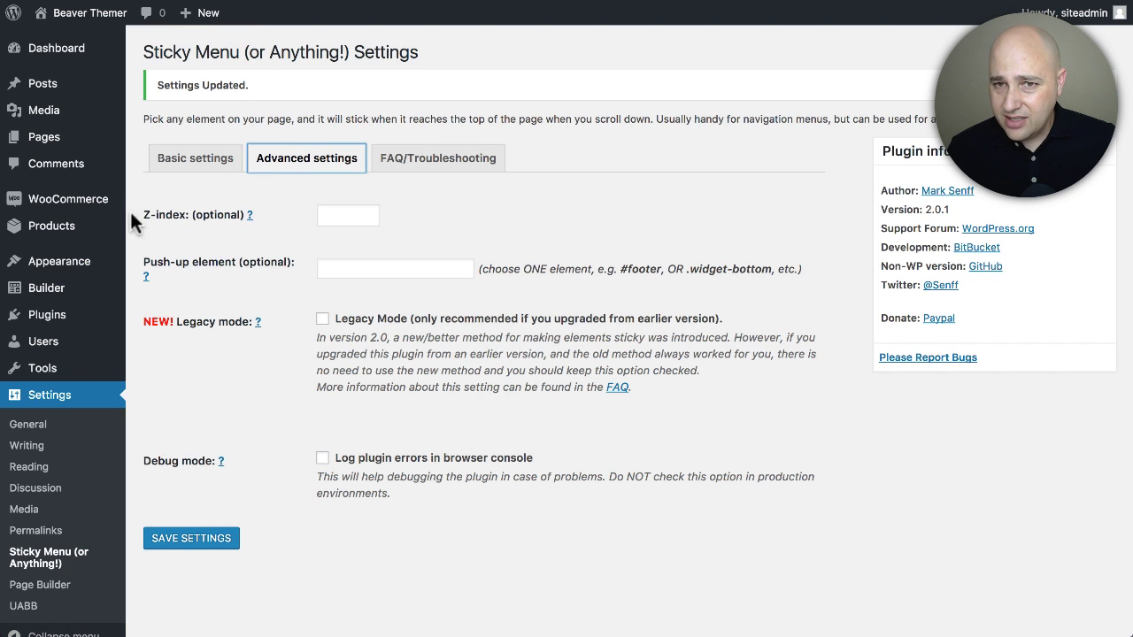
pyautogui.moveTo(129, 209); pyautogui.dragTo(237, 213)
pyautogui.click(360, 216)
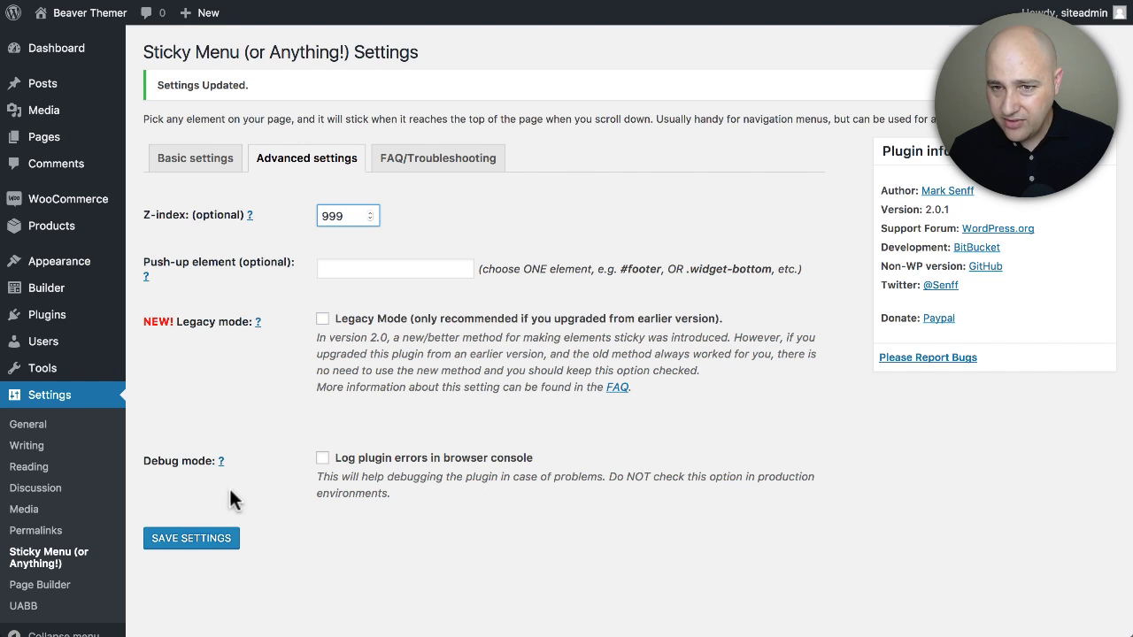
pyautogui.click(219, 542)
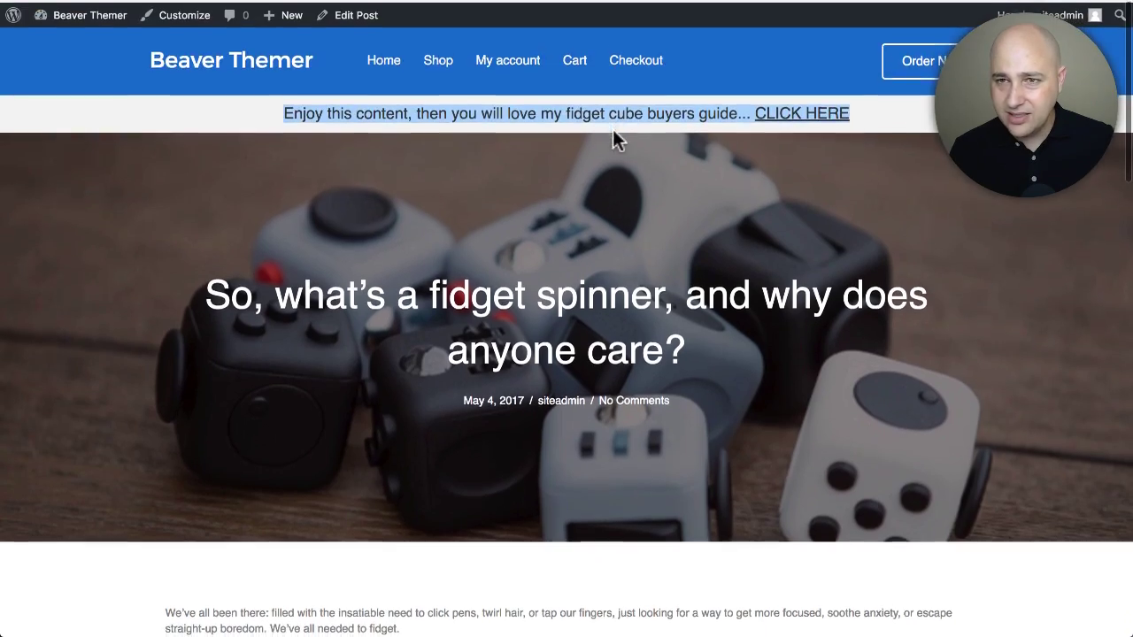
# Step: Reload the fidget spinner post and check how the call-to-action bar behaves on scrolling
pyautogui.scroll(-5, 613, 129)
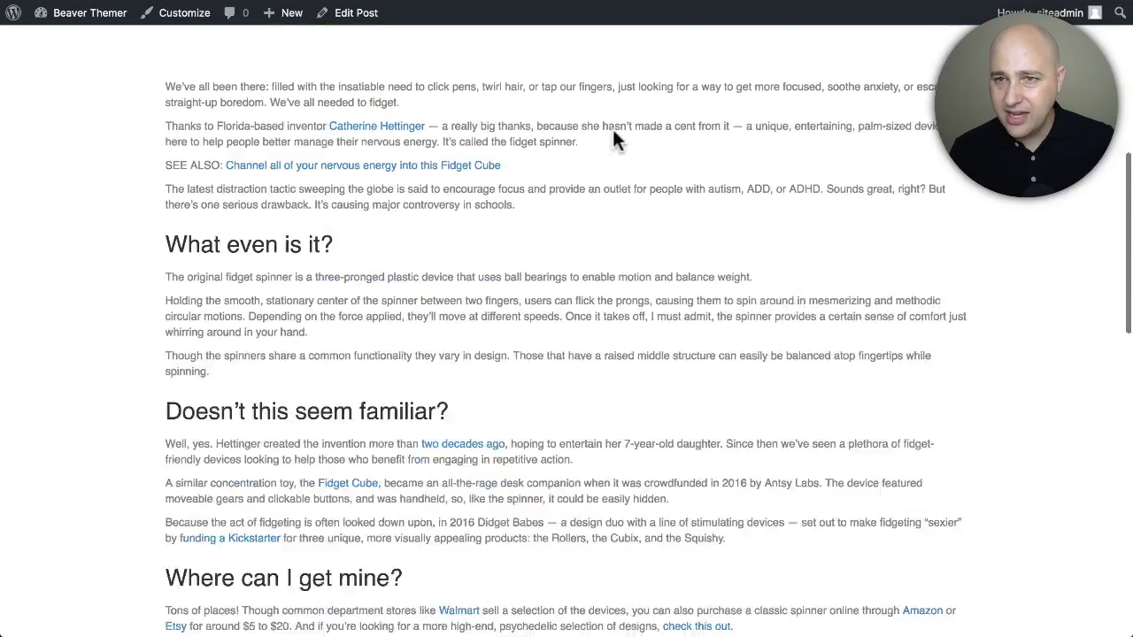
pyautogui.press('super+r')
pyautogui.scroll(6, 613, 128)
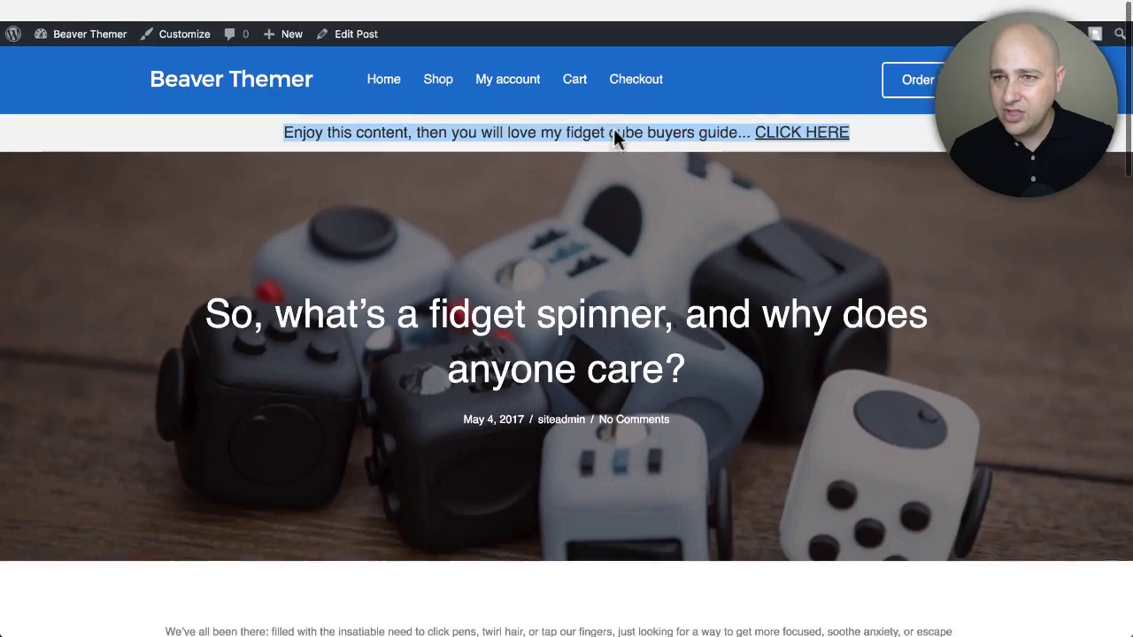
pyautogui.scroll(-6, 233, 137)
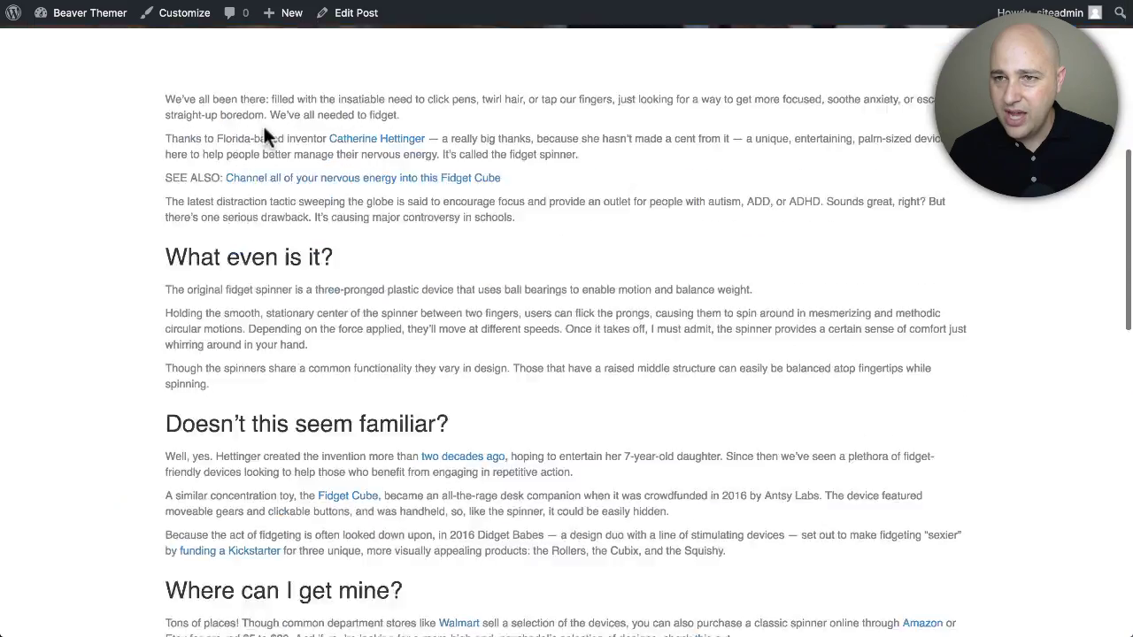
pyautogui.scroll(6, 263, 124)
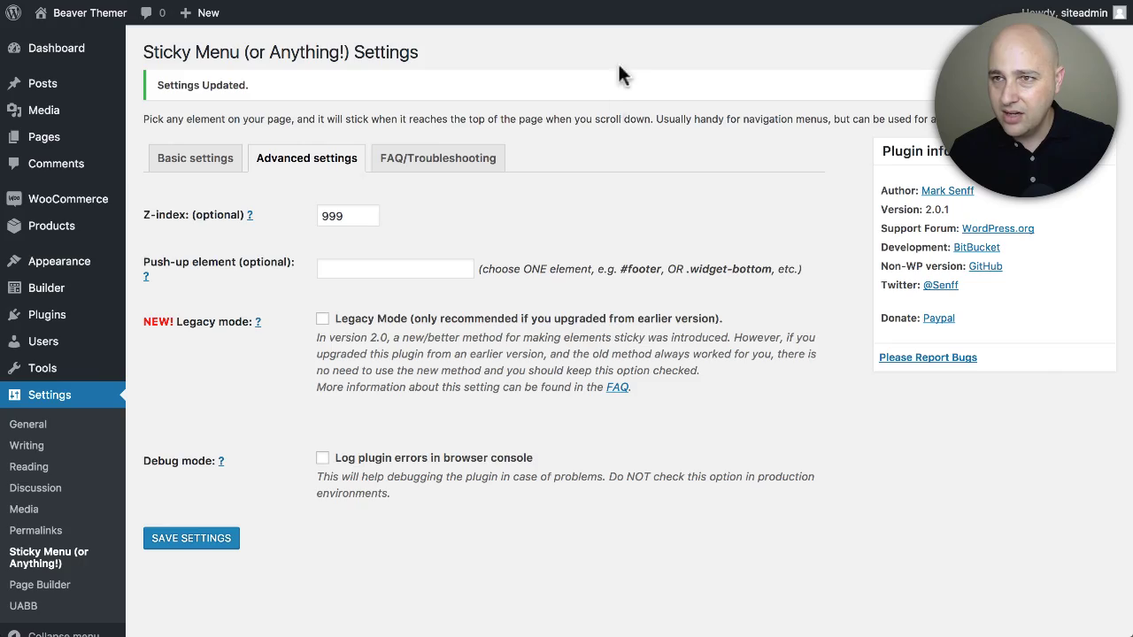
# Step: Open the Fidget Post CTA theme layout in the page builder
pyautogui.moveTo(60, 276)
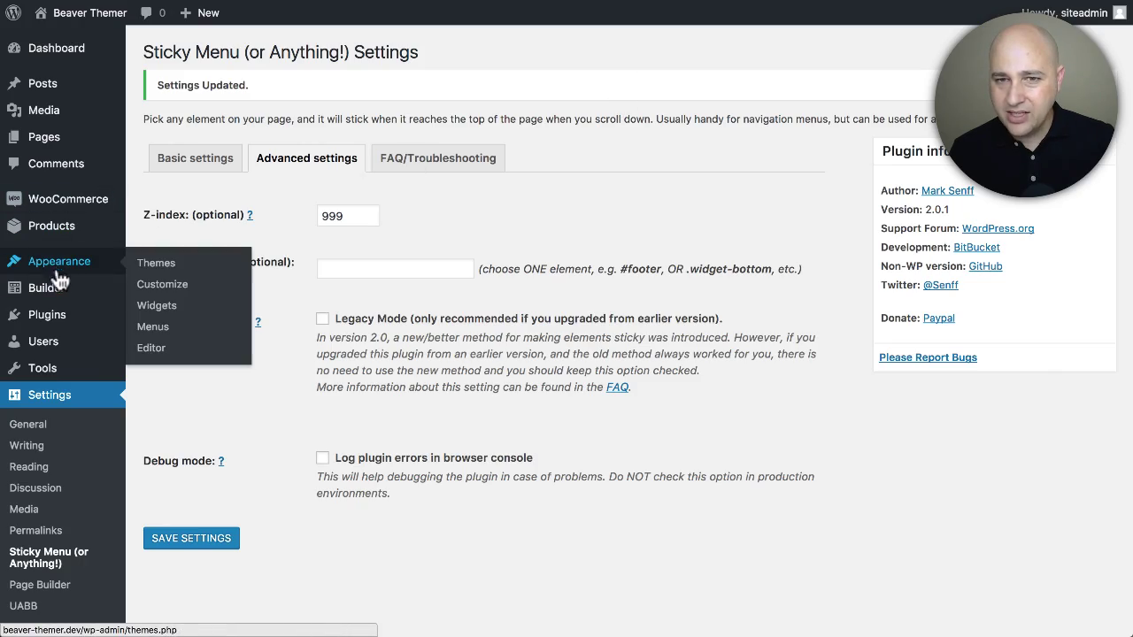
pyautogui.click(157, 349)
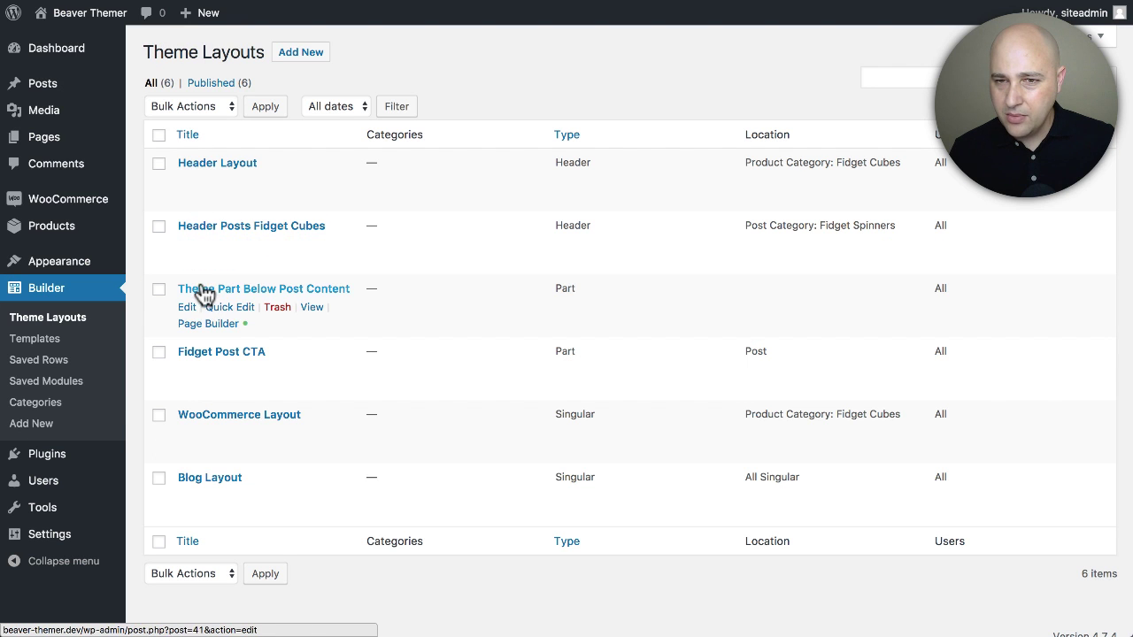
pyautogui.click(240, 291)
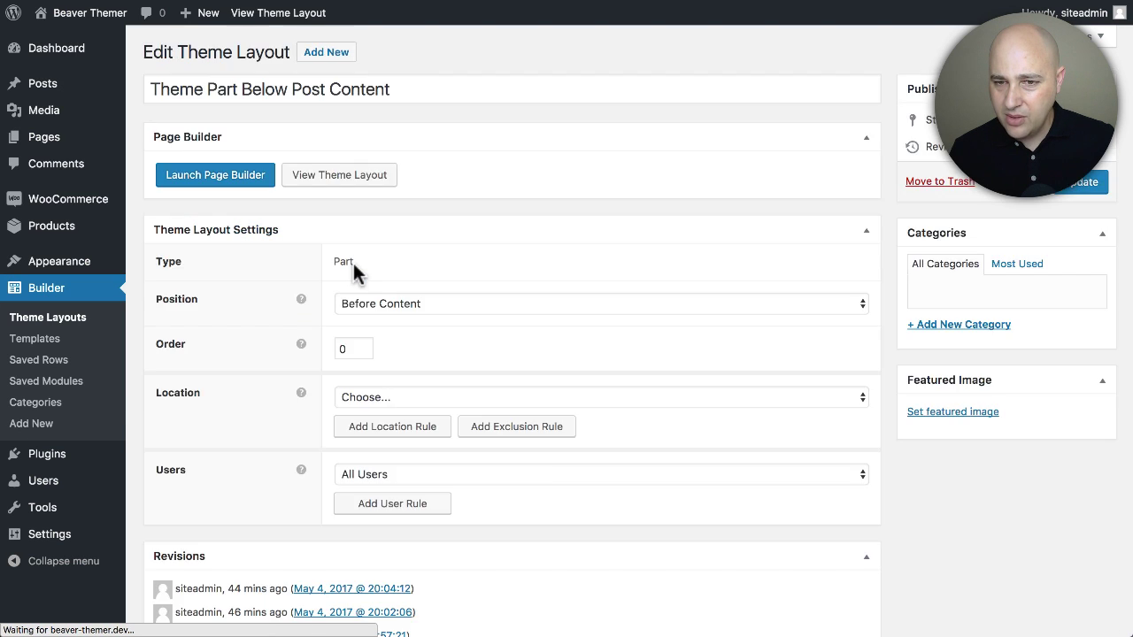
pyautogui.hscroll(-5, 353, 262)
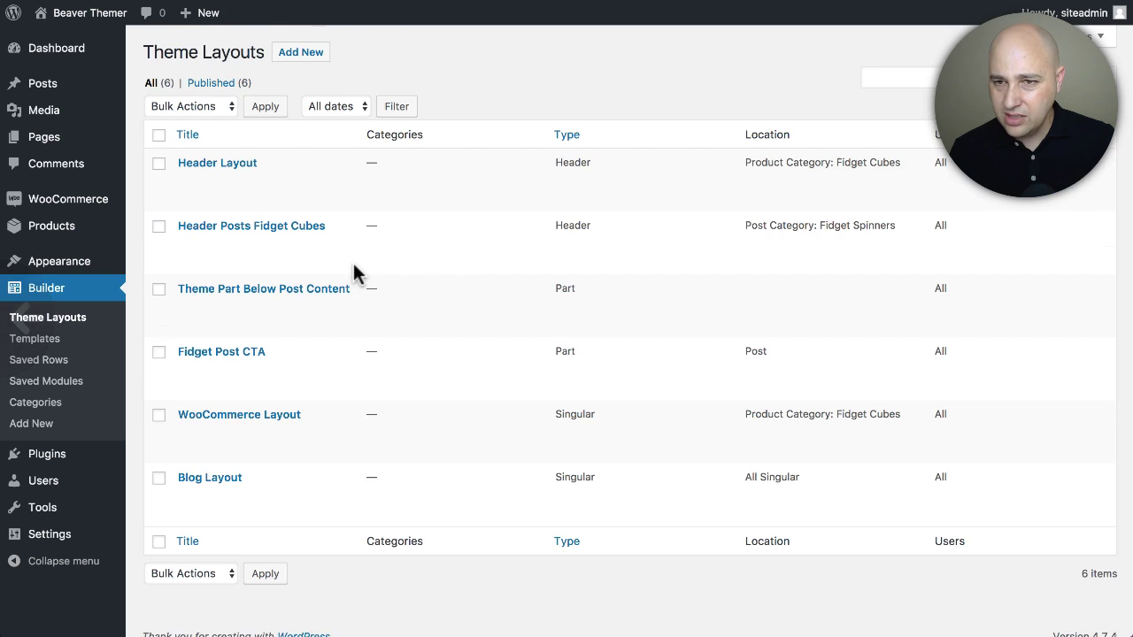
pyautogui.click(197, 351)
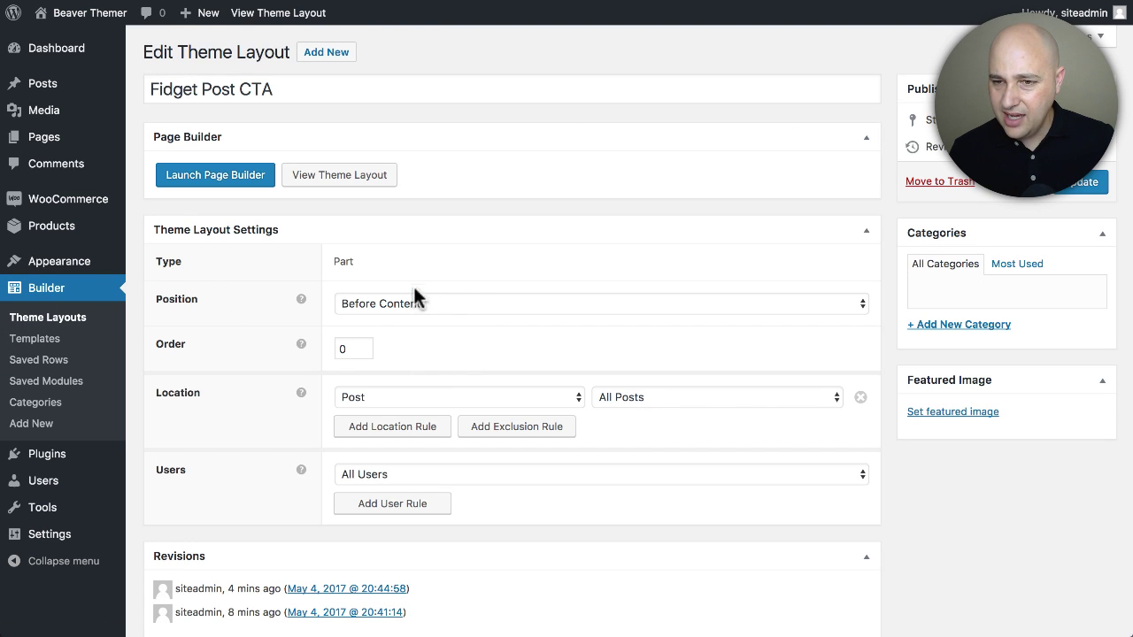
pyautogui.click(232, 177)
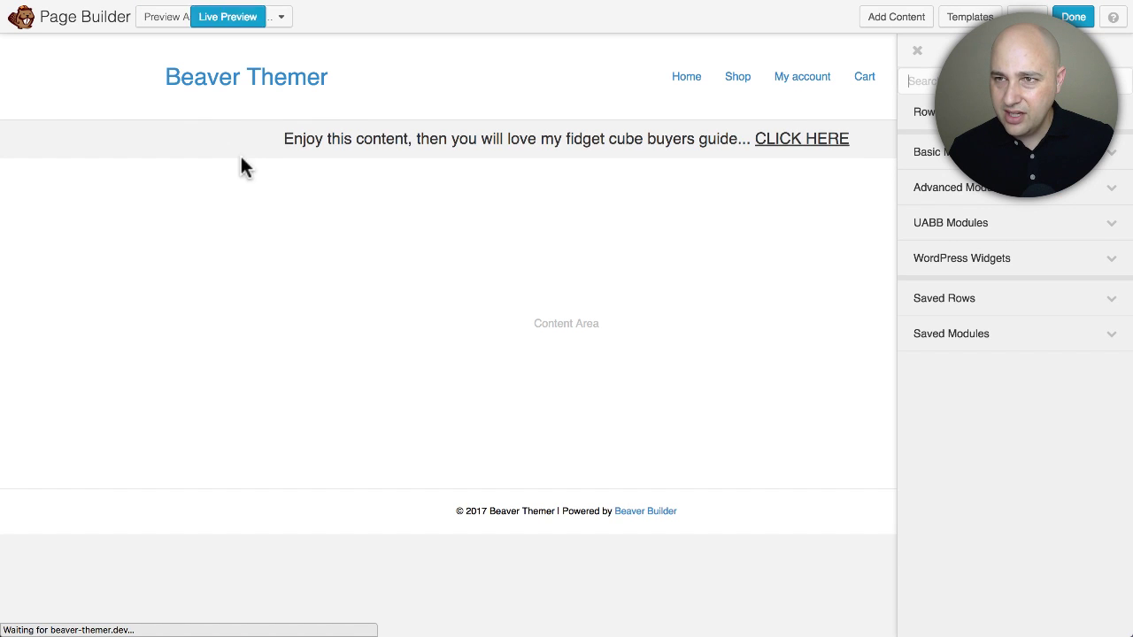
# Step: Give the call-to-action row the HTML class sticky, save the row settings and publish the layout changes
pyautogui.moveTo(208, 146)
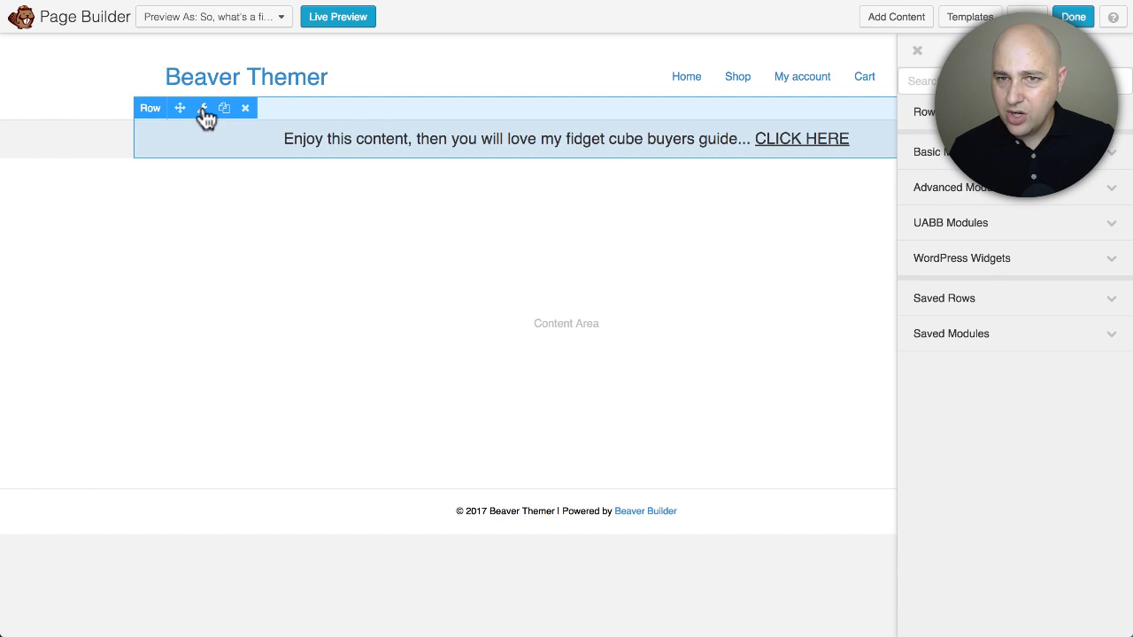
pyautogui.click(203, 113)
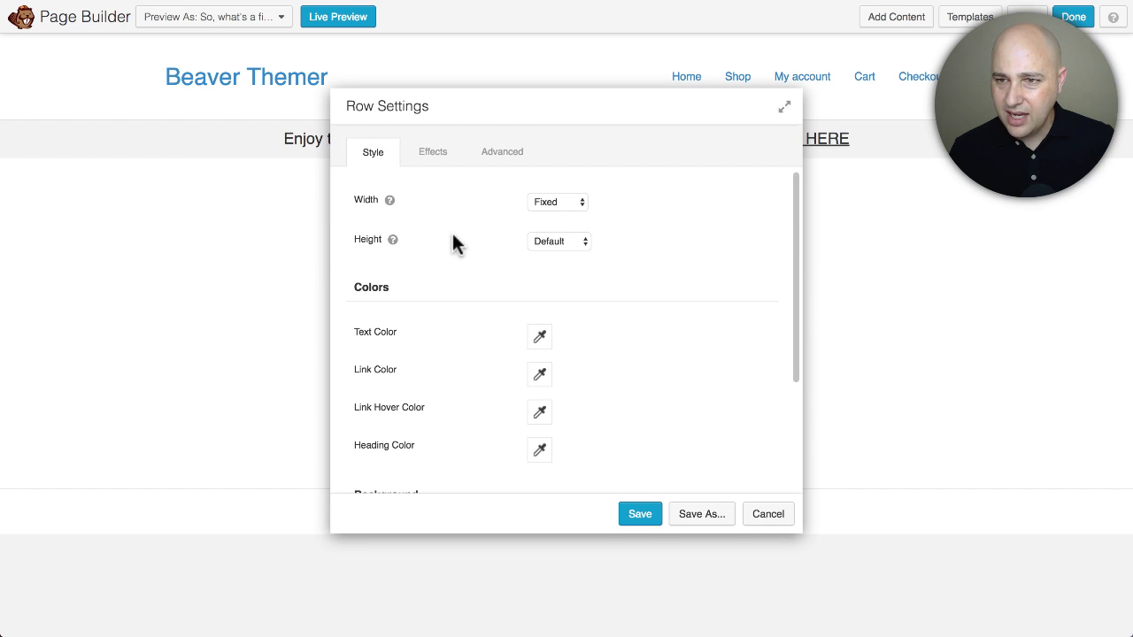
pyautogui.click(489, 155)
pyautogui.scroll(-10, 407, 429)
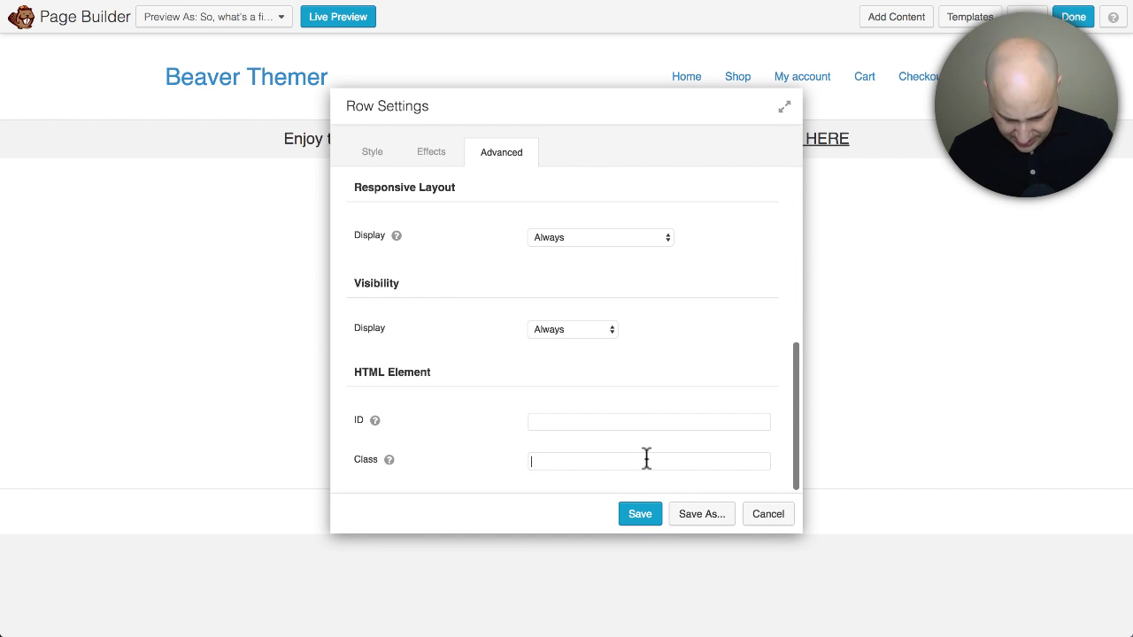
pyautogui.write('.sticky')
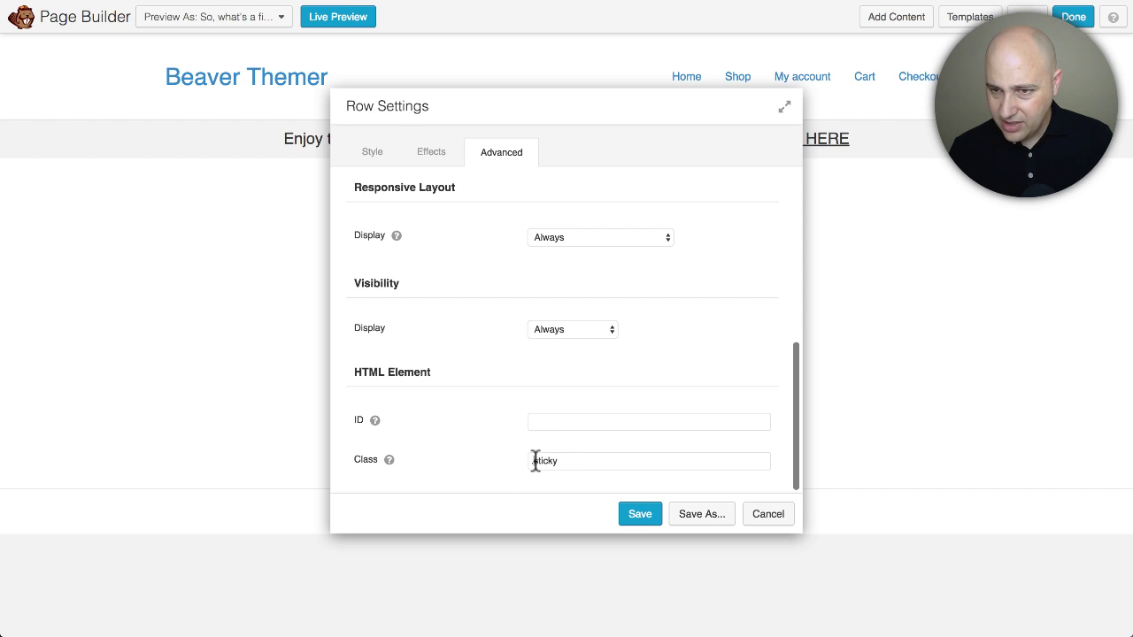
pyautogui.click(647, 517)
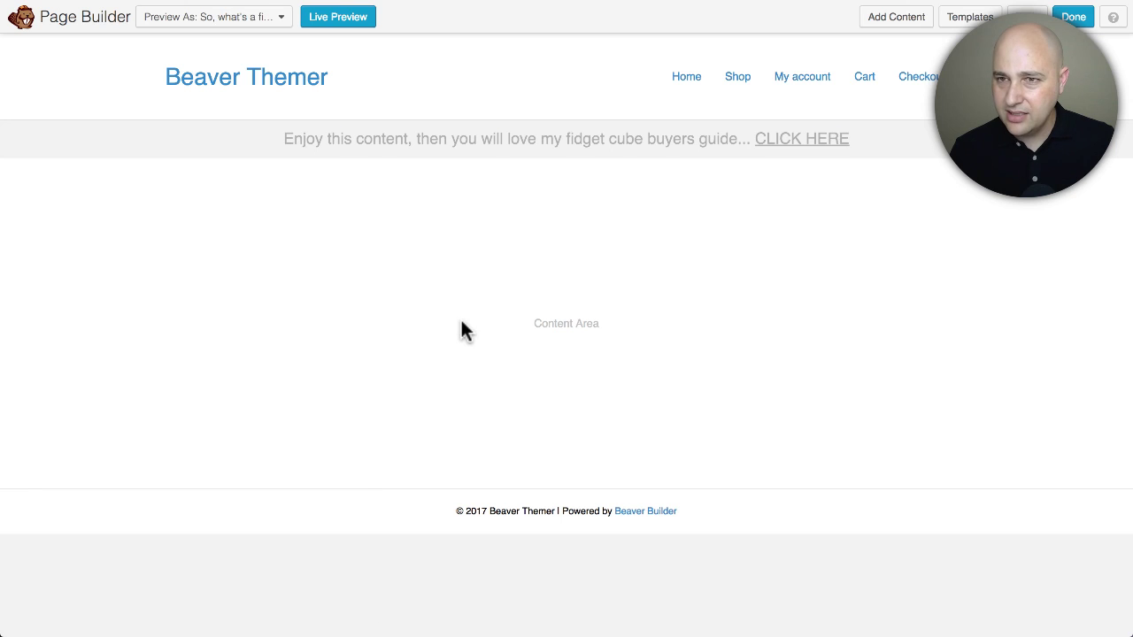
pyautogui.click(1073, 17)
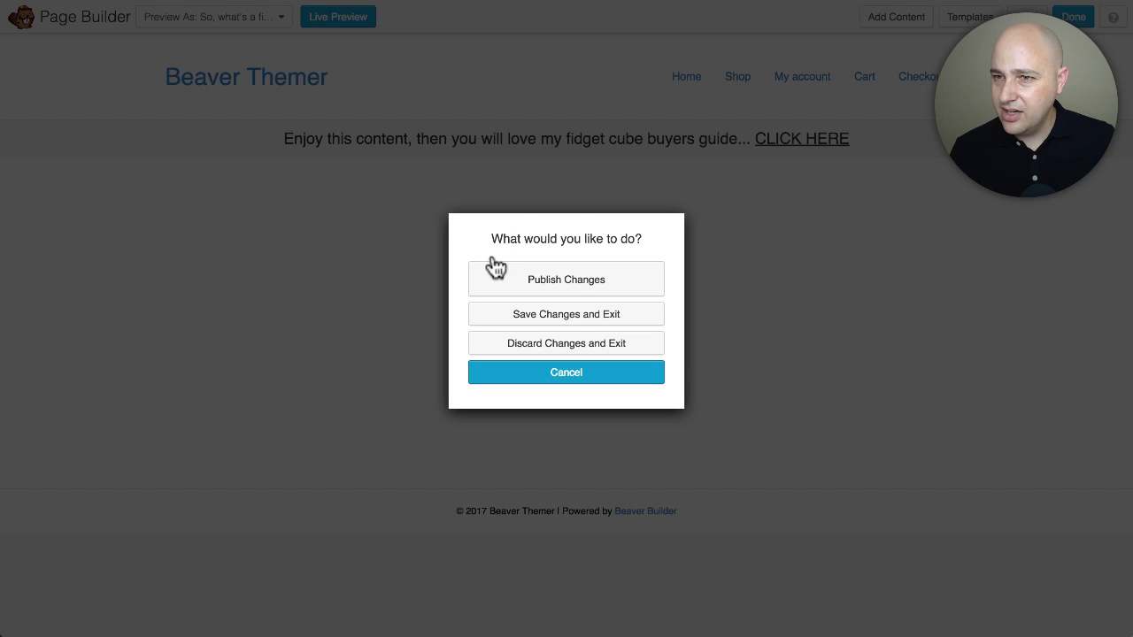
pyautogui.click(496, 268)
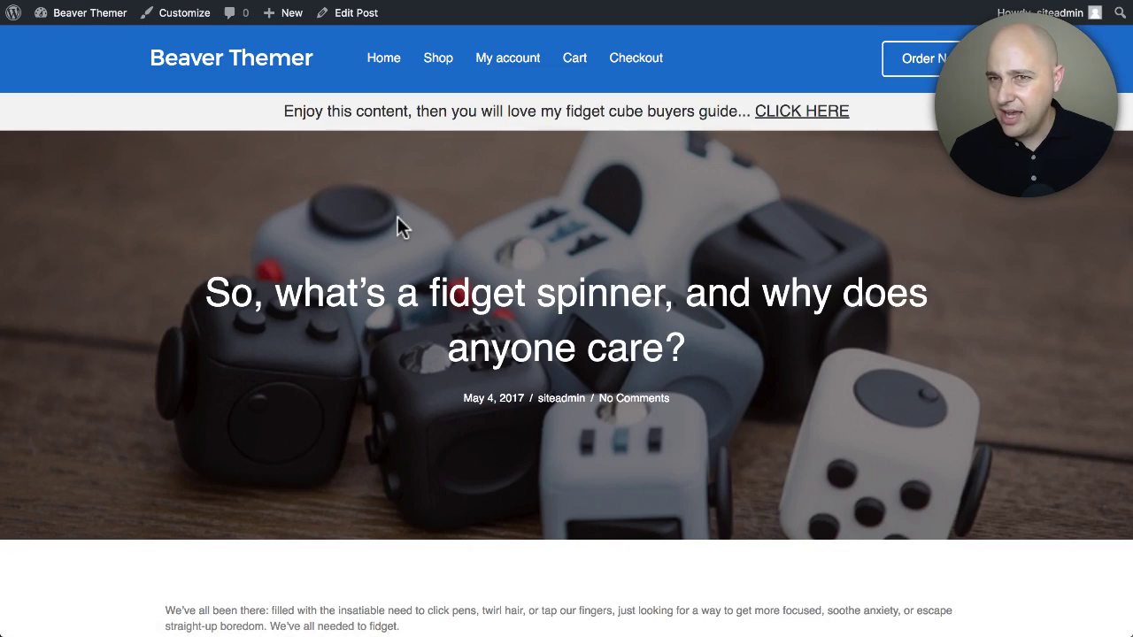
# Step: View the fidget spinner post again and check whether the call-to-action bar sticks while scrolling down and up
pyautogui.scroll(-20, 397, 222)
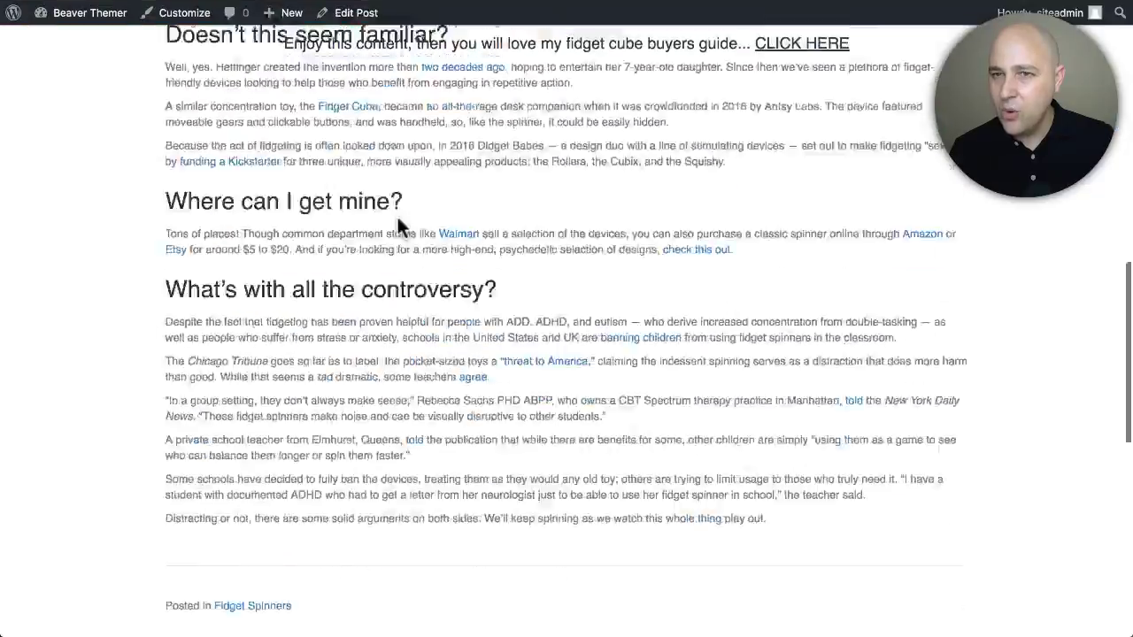
pyautogui.scroll(-4, 397, 217)
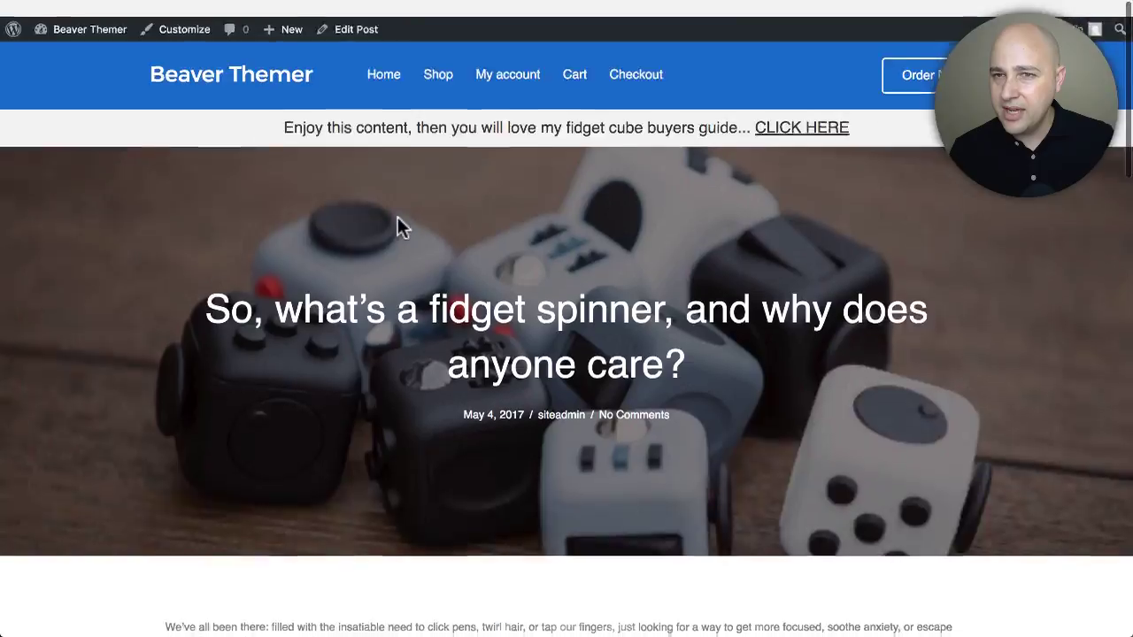
pyautogui.scroll(-2, 398, 217)
pyautogui.scroll(-15, 398, 217)
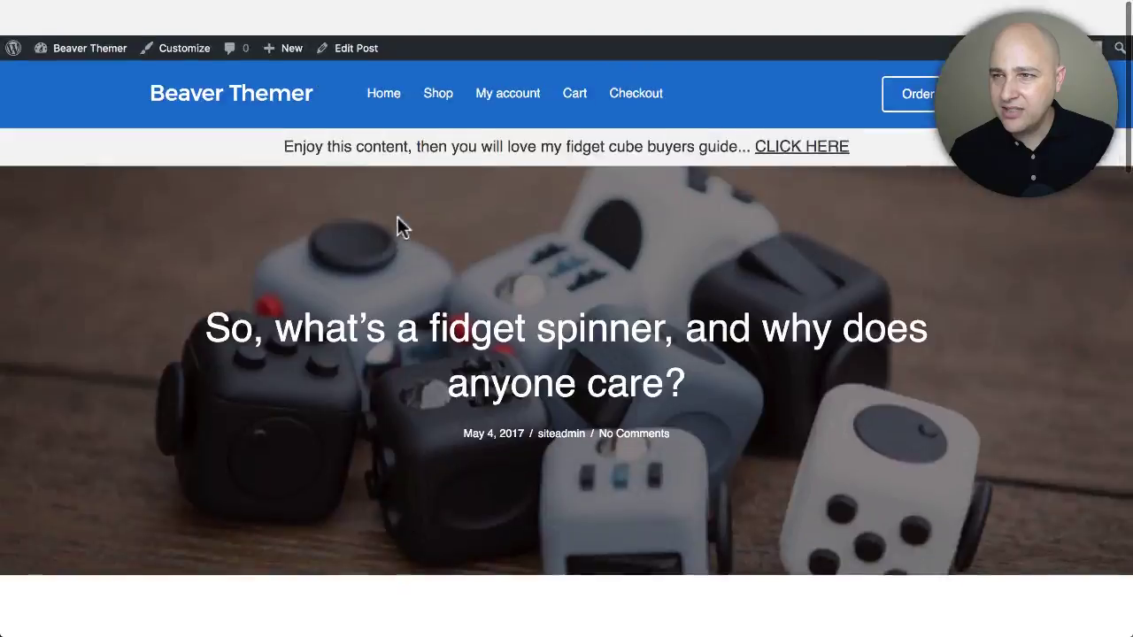
# Step: Open the Fidget Post CTA layout in the page builder and bring up the call-to-action row's settings
pyautogui.scroll(-1, 398, 217)
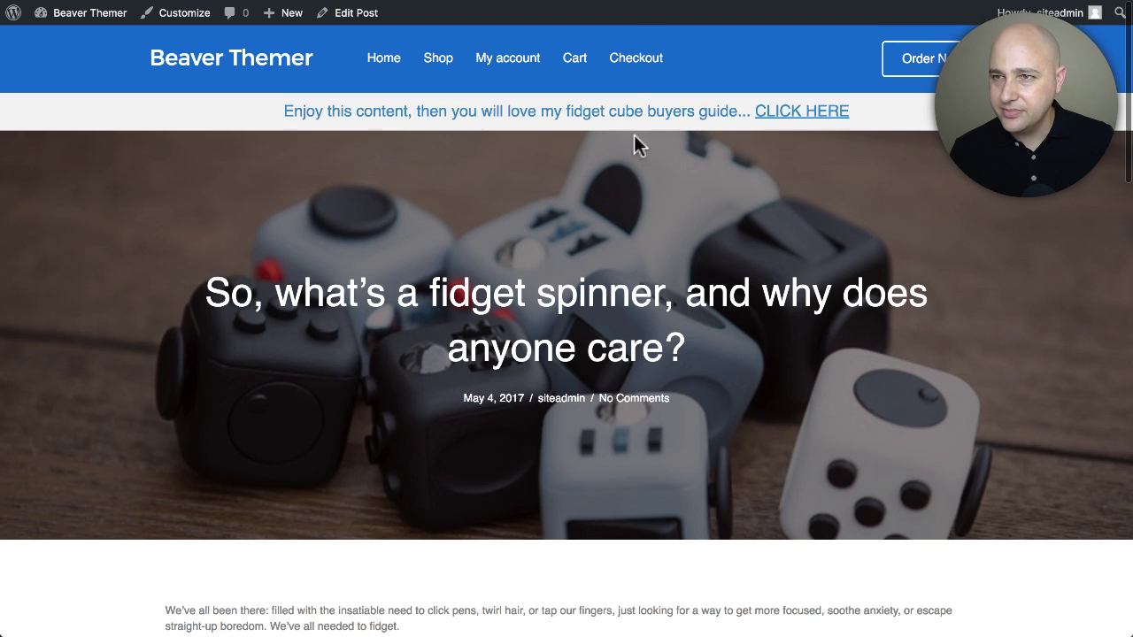
pyautogui.scroll(-8, 631, 167)
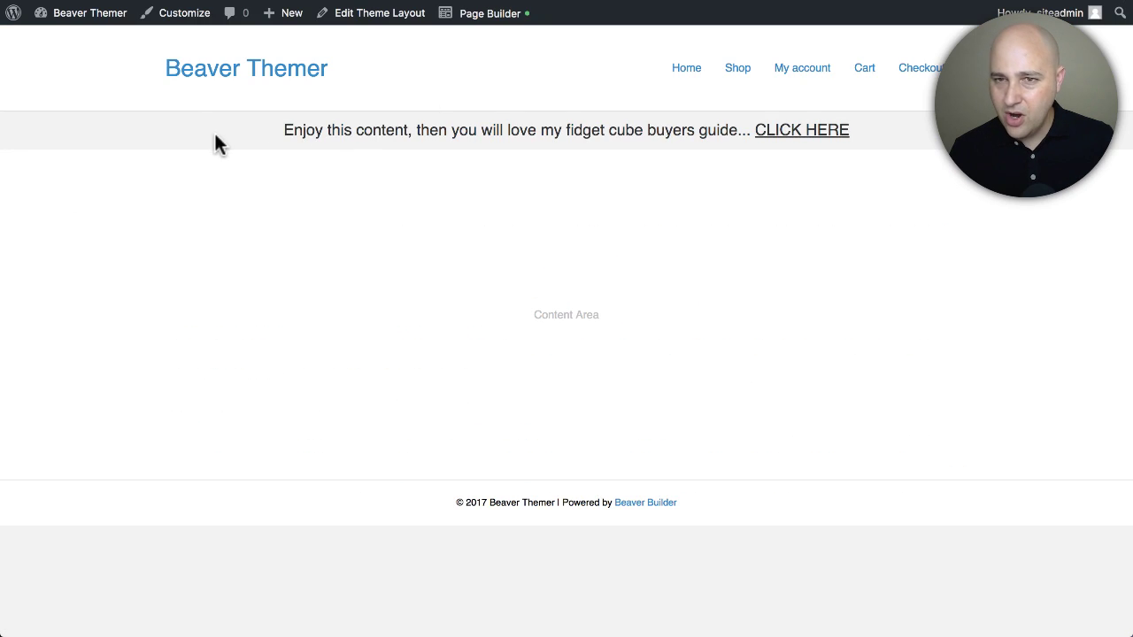
pyautogui.click(516, 12)
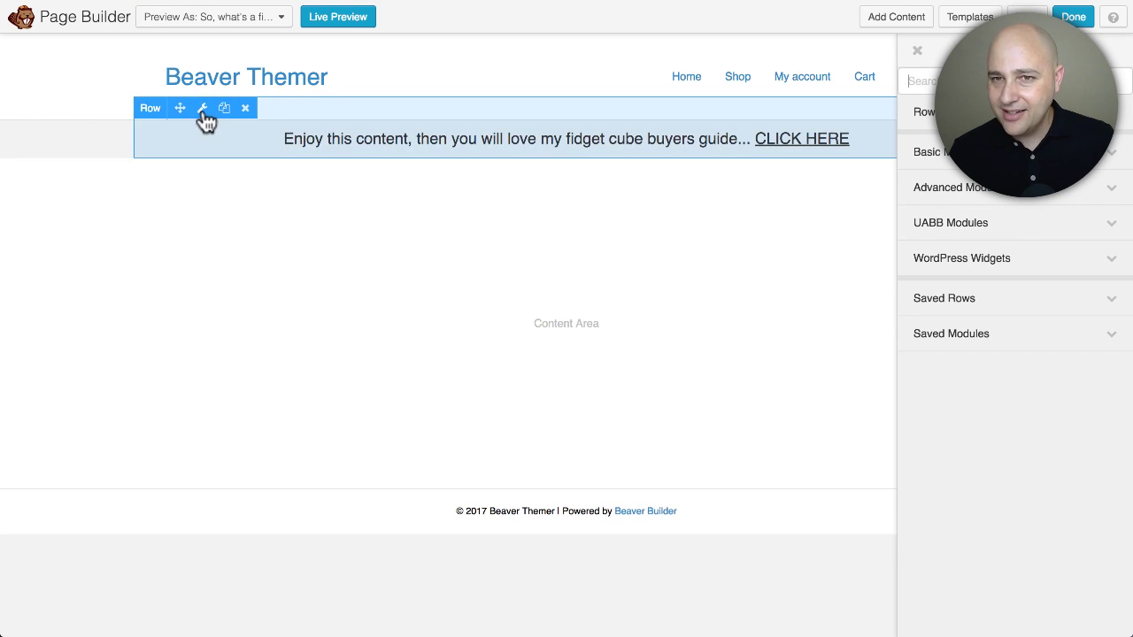
pyautogui.click(198, 109)
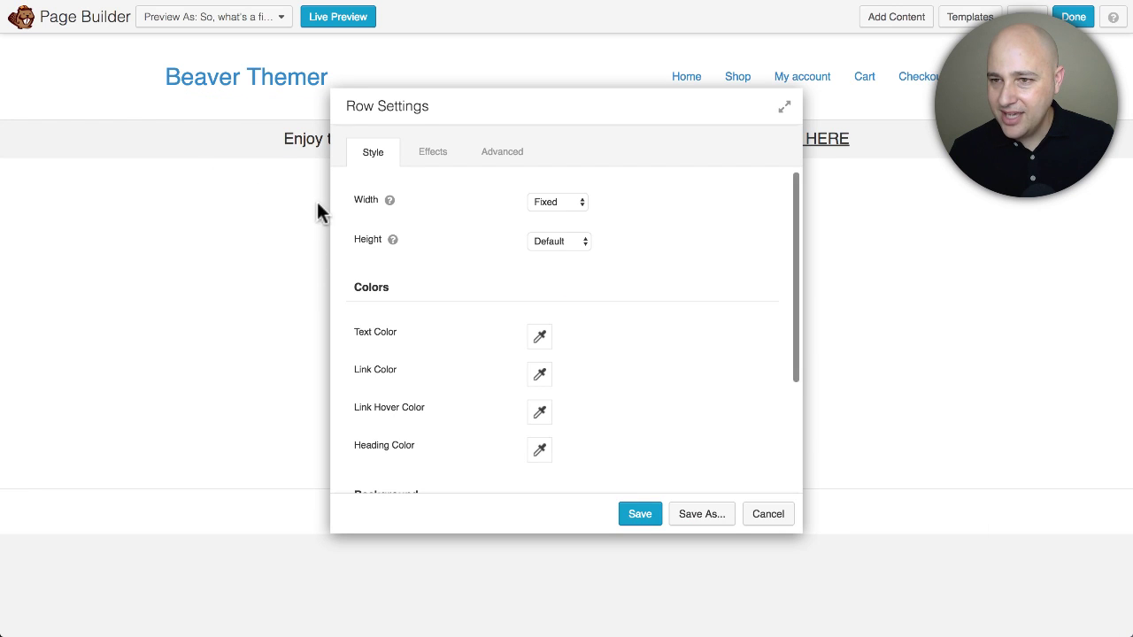
# Step: Set the call-to-action row's background type to Color and pick a solid light grey
pyautogui.scroll(-4, 447, 309)
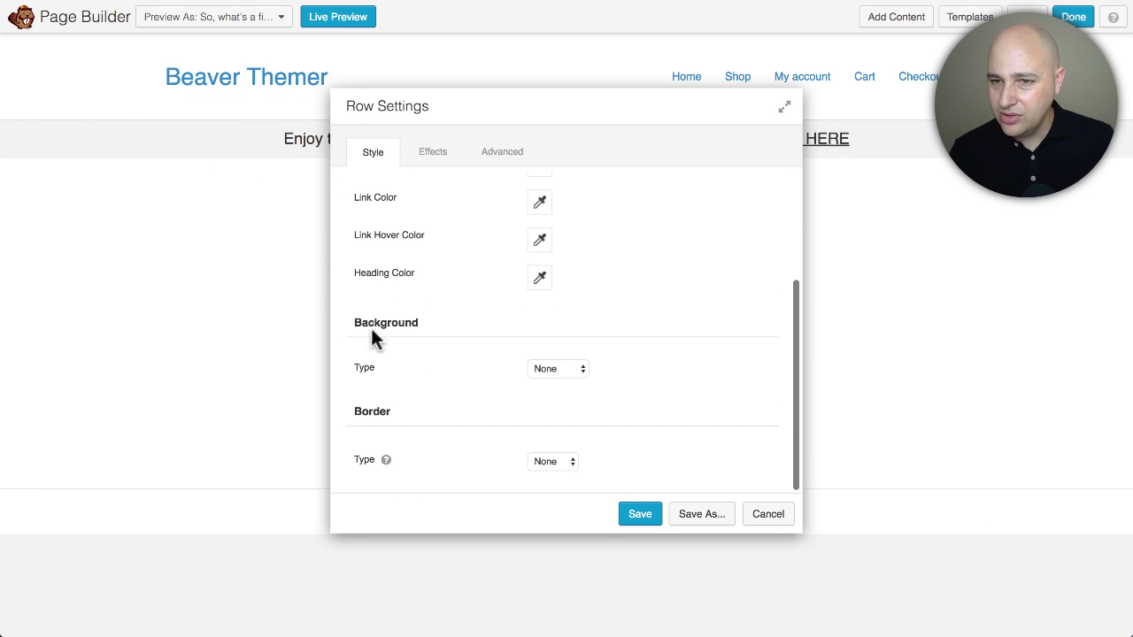
pyautogui.click(588, 368)
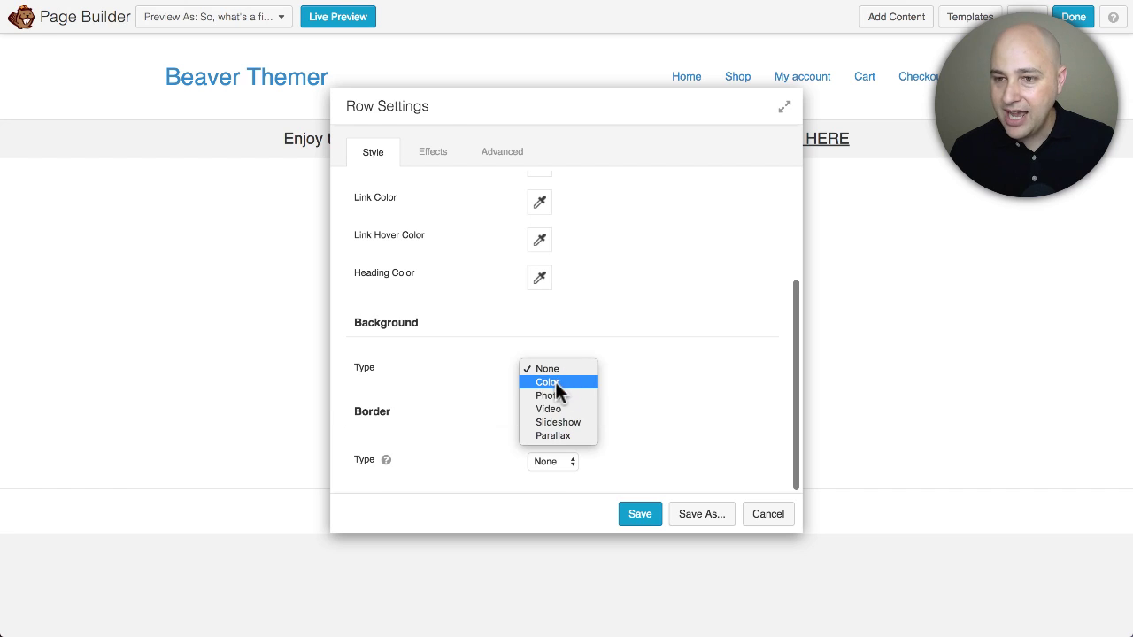
pyautogui.click(518, 380)
pyautogui.scroll(-3, 486, 329)
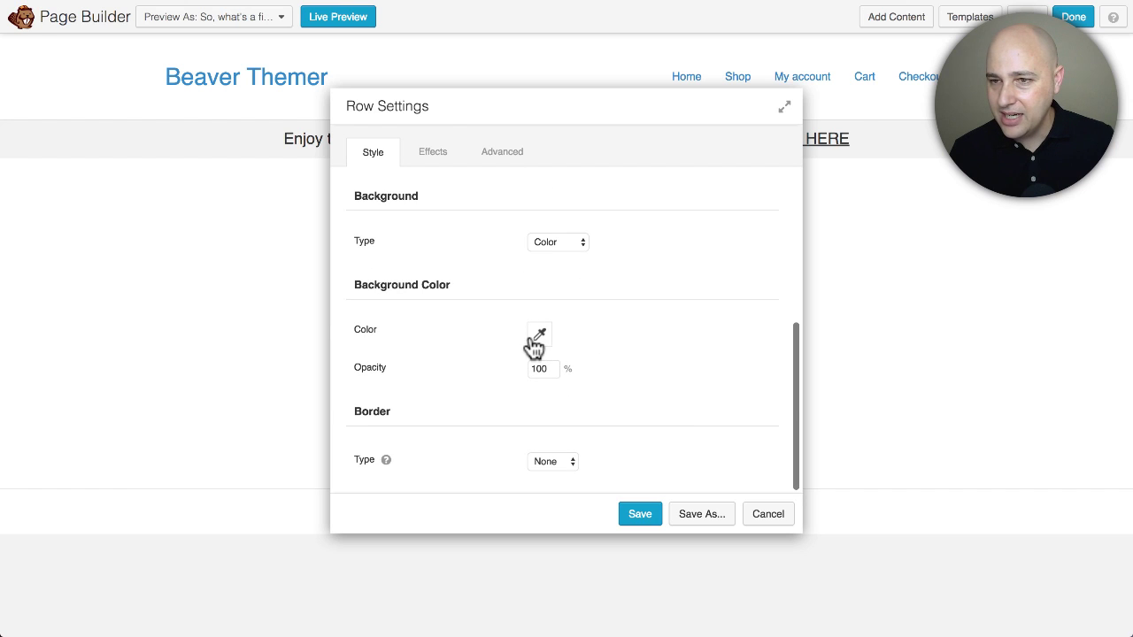
pyautogui.click(537, 338)
pyautogui.moveTo(537, 377)
pyautogui.mouseDown()
pyautogui.moveTo(543, 478)
pyautogui.moveTo(548, 390)
pyautogui.mouseUp()
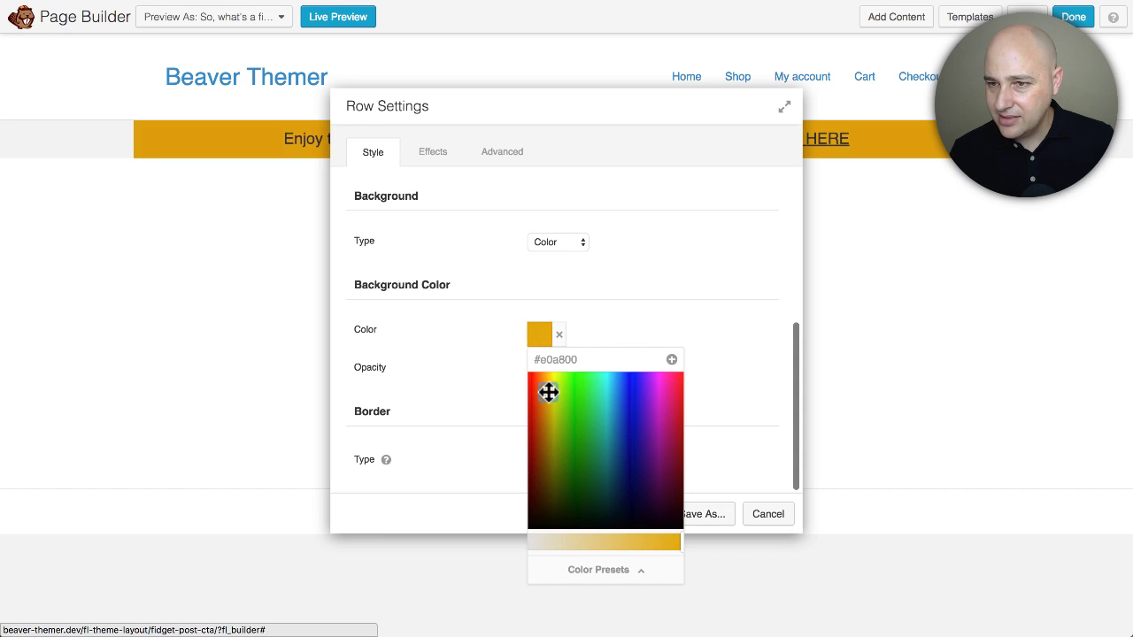
pyautogui.moveTo(677, 539); pyautogui.dragTo(530, 536)
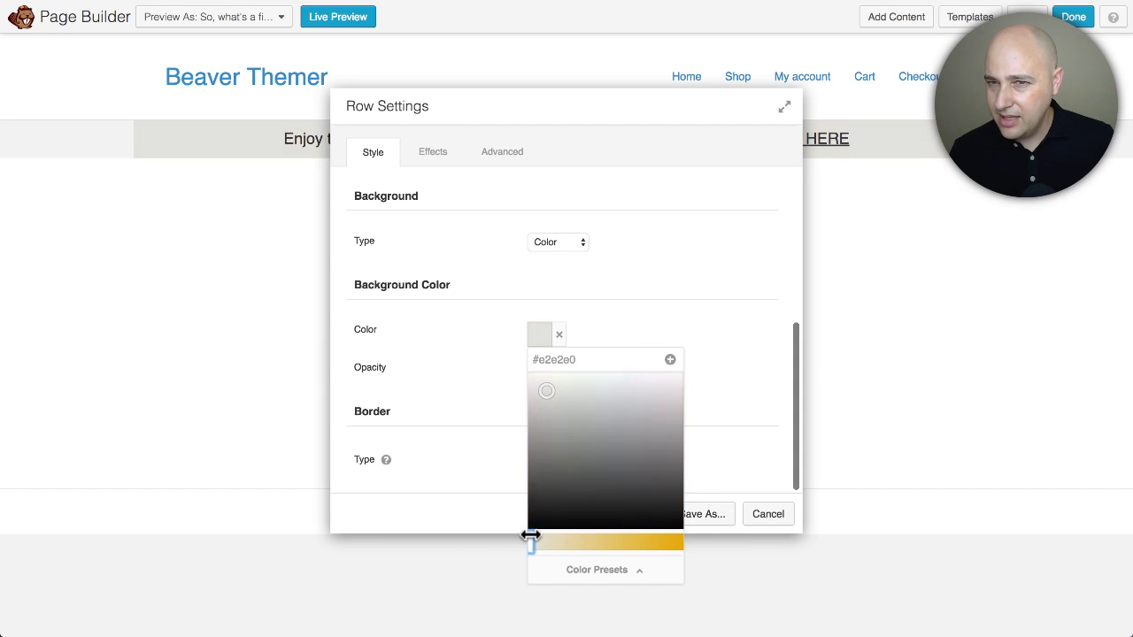
pyautogui.click(434, 288)
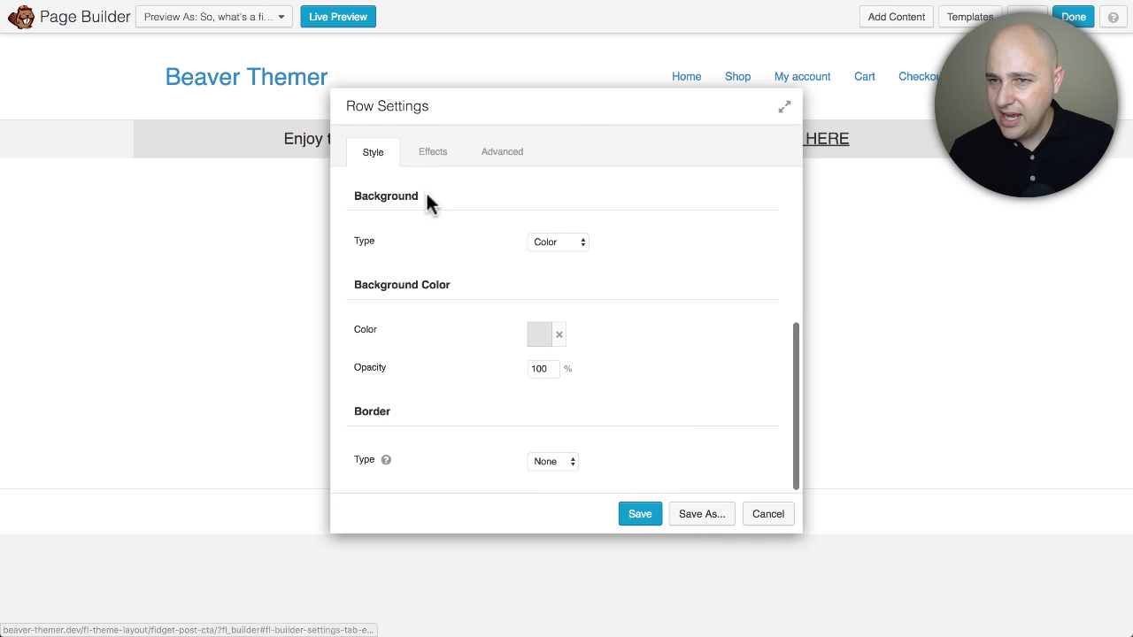
# Step: Set the call-to-action row's width to Full Width, then save the row settings and publish the layout changes
pyautogui.scroll(10, 432, 221)
pyautogui.click(547, 202)
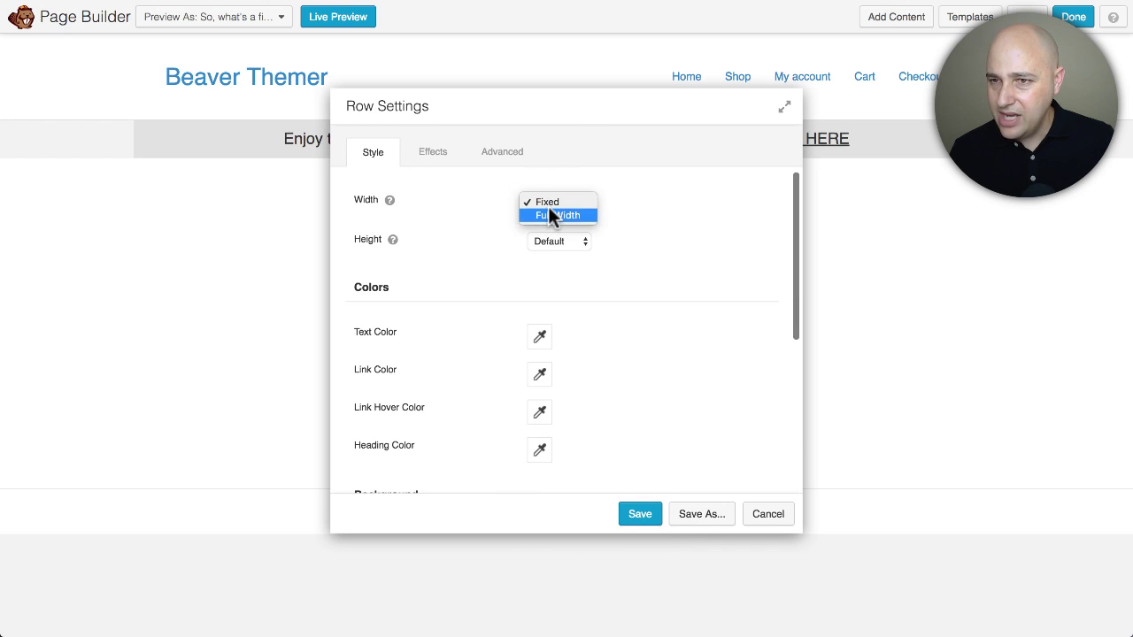
pyautogui.click(550, 213)
pyautogui.click(640, 515)
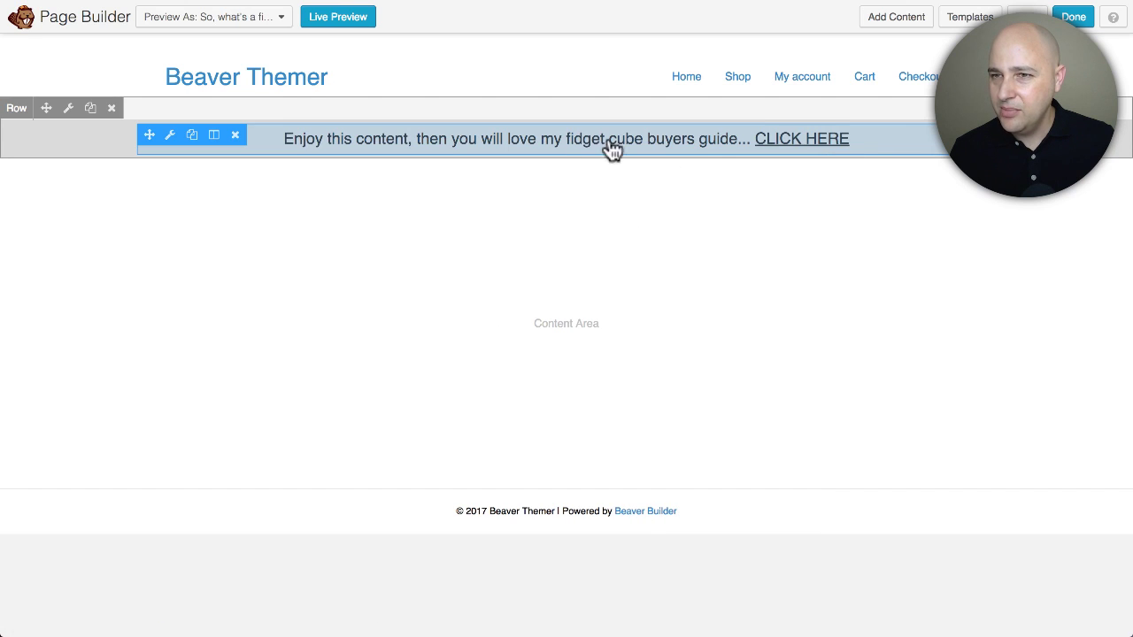
pyautogui.click(1073, 18)
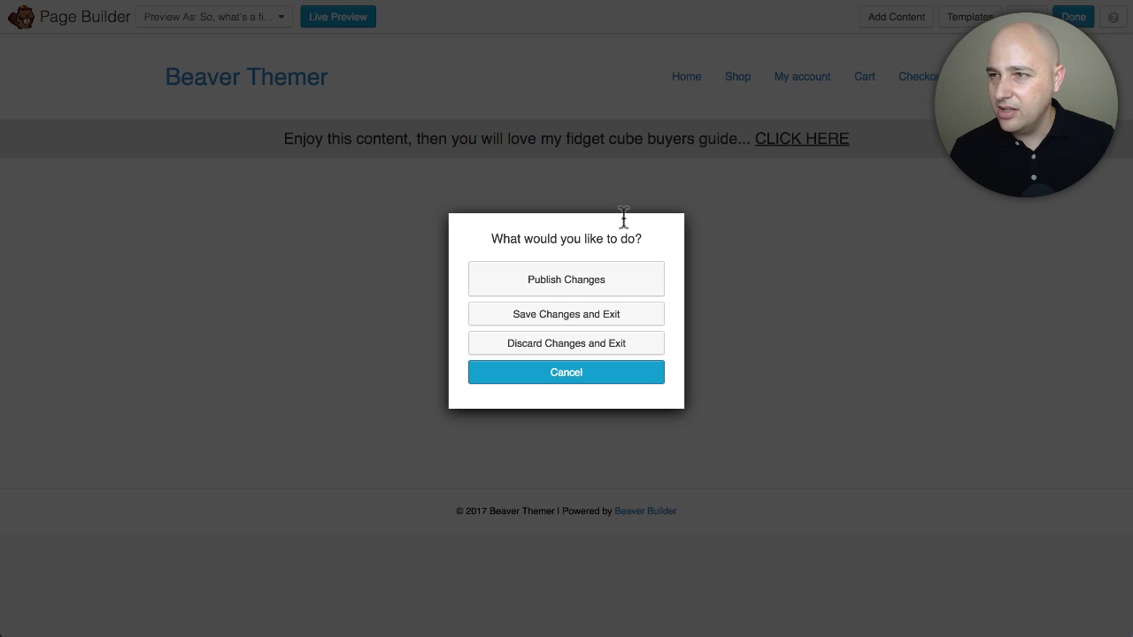
pyautogui.click(552, 292)
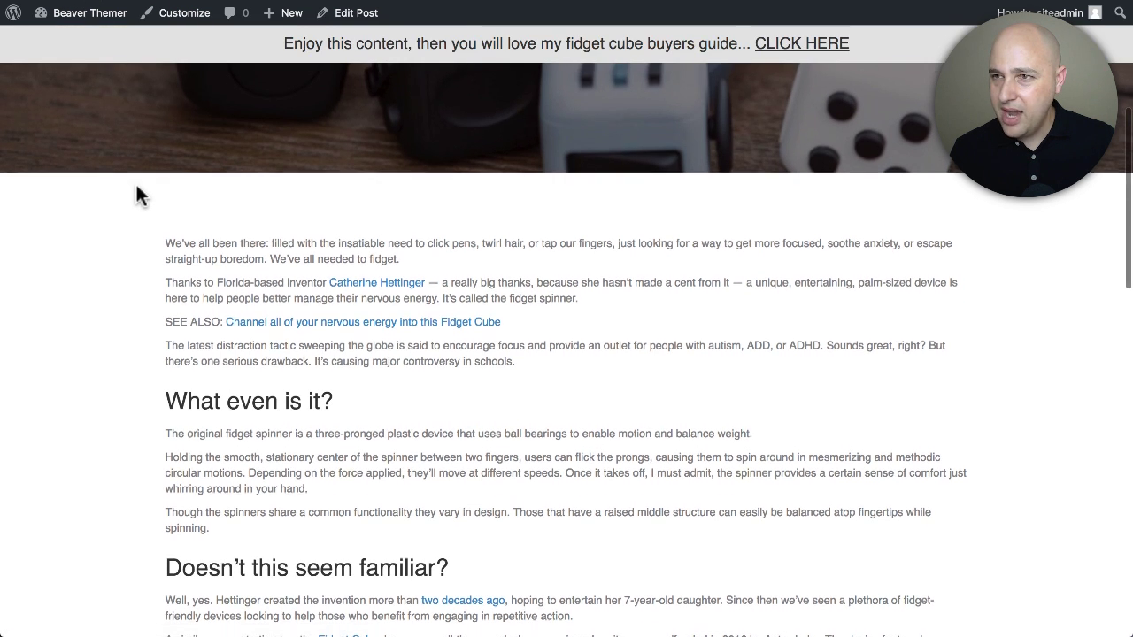
# Step: Examine the call-to-action bar's background and sticky behaviour on the fidget spinner post while scrolling down and back up
pyautogui.scroll(5, 136, 188)
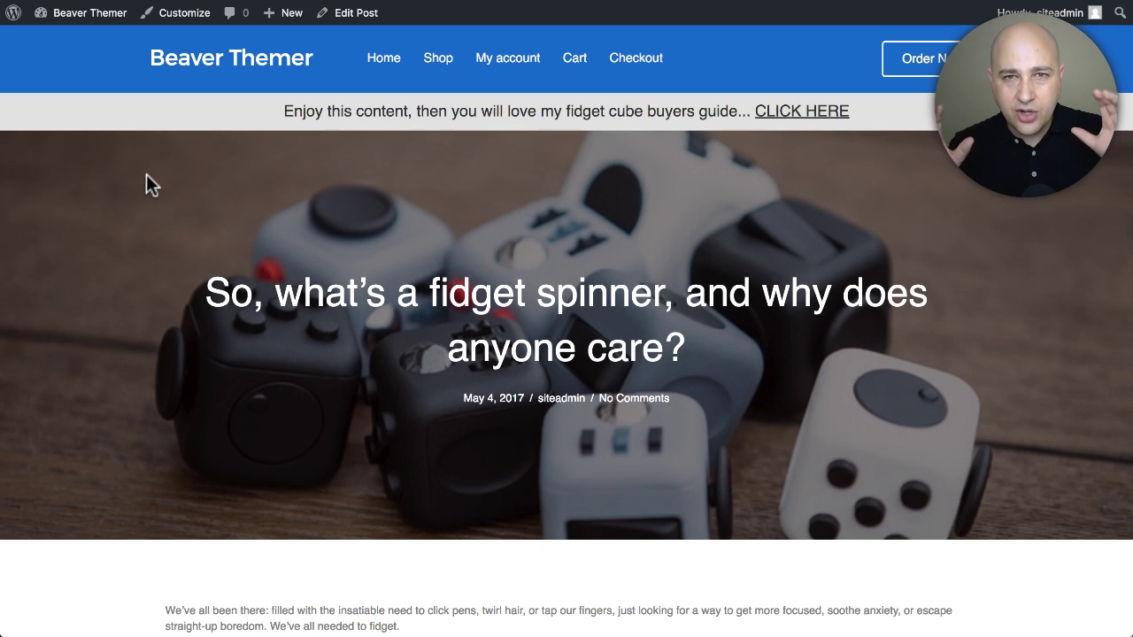
pyautogui.scroll(-20, 146, 176)
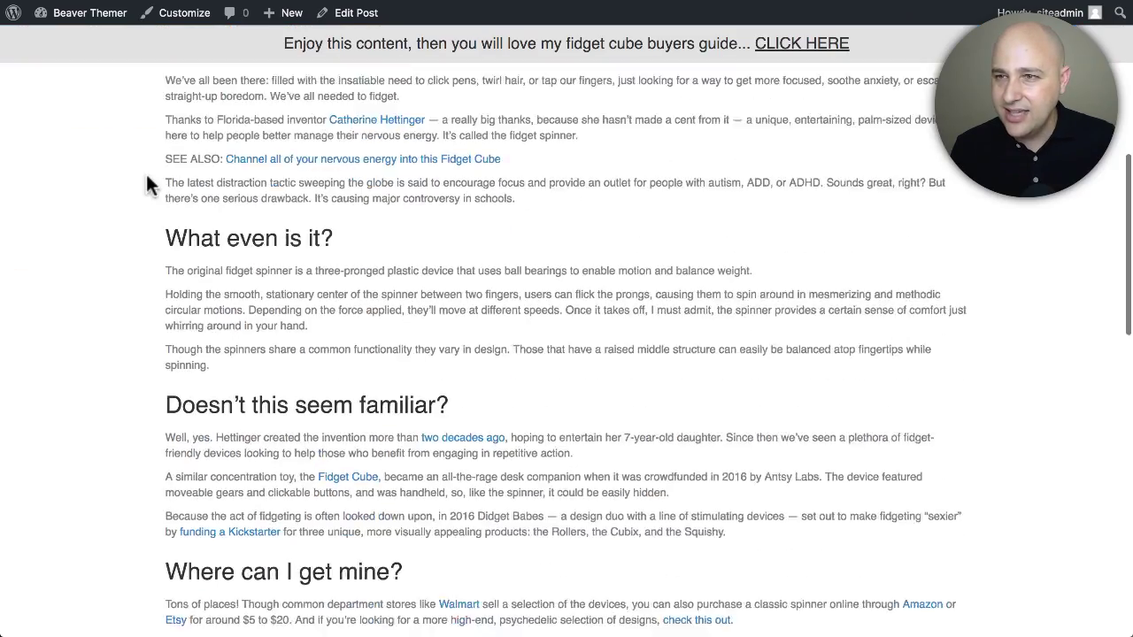
pyautogui.scroll(15, 148, 177)
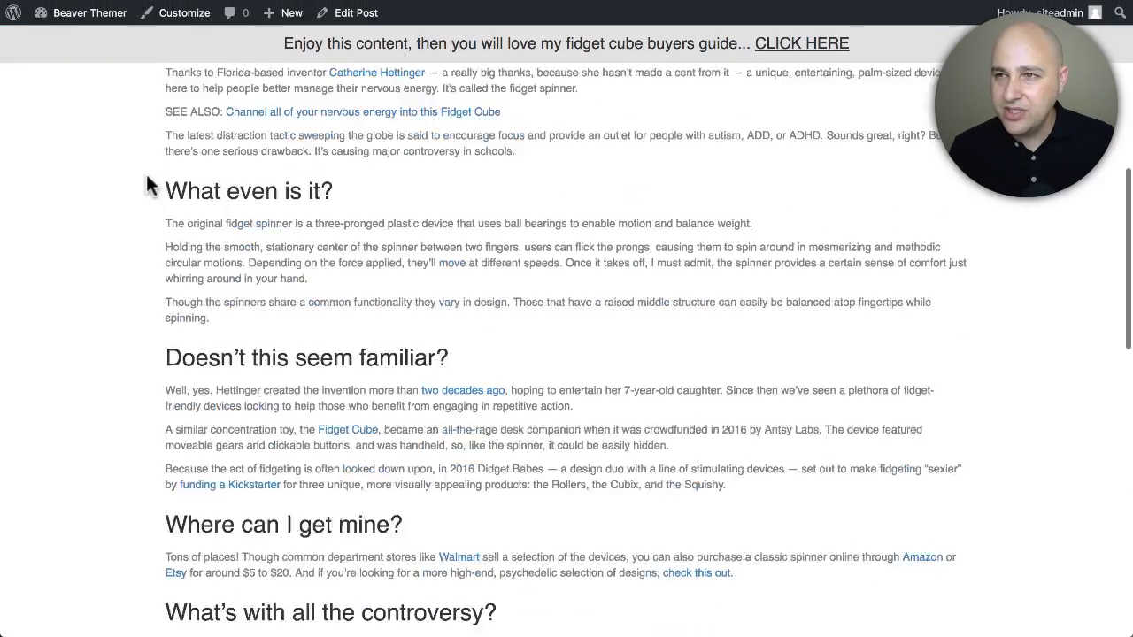
pyautogui.scroll(-10, 148, 177)
pyautogui.scroll(-3, 148, 185)
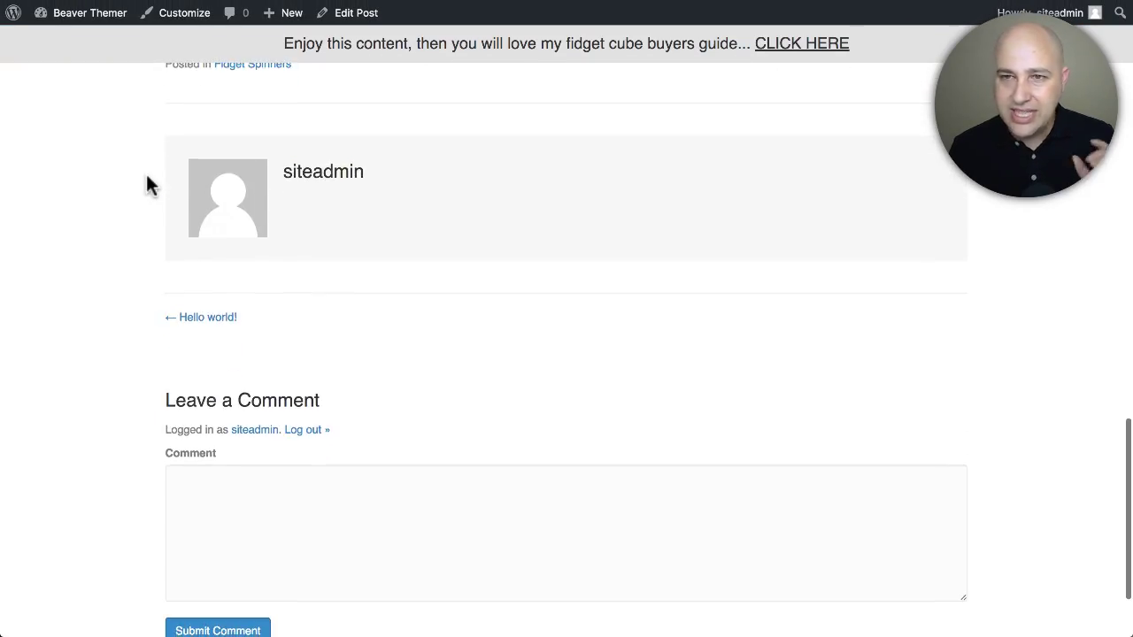
pyautogui.scroll(15, 147, 177)
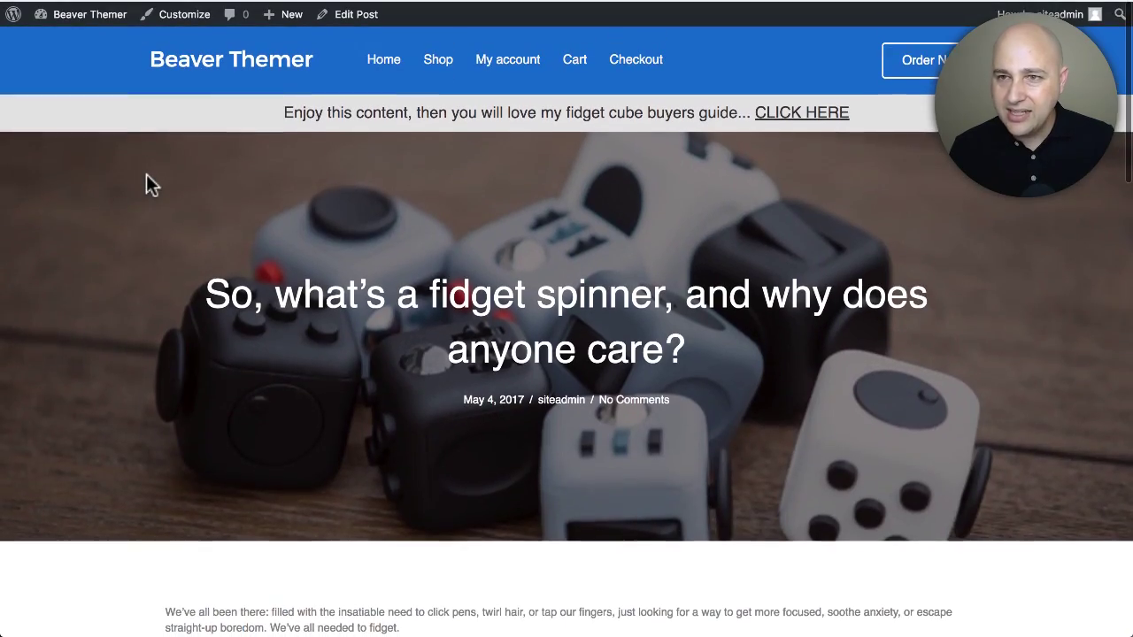
pyautogui.scroll(-5, 147, 176)
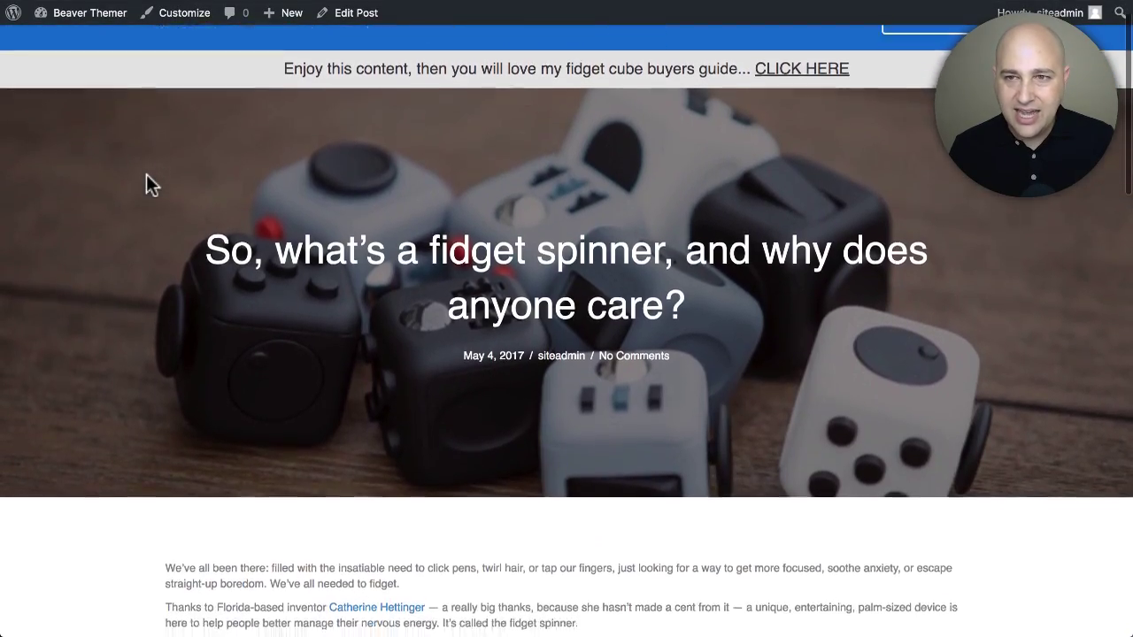
pyautogui.scroll(-15, 147, 176)
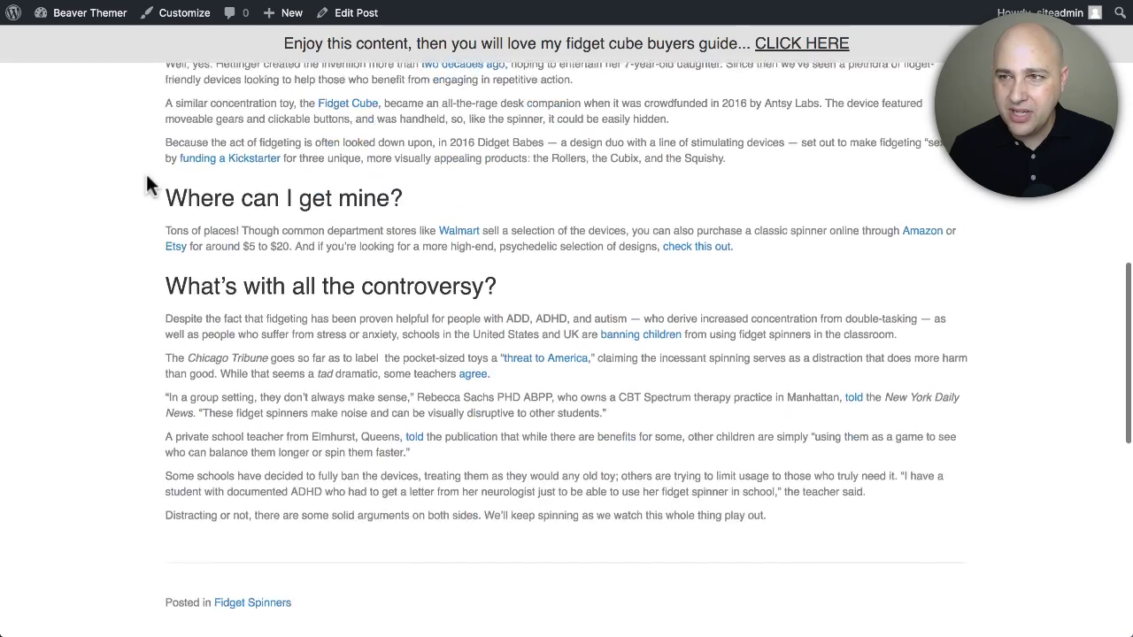
pyautogui.scroll(20, 147, 182)
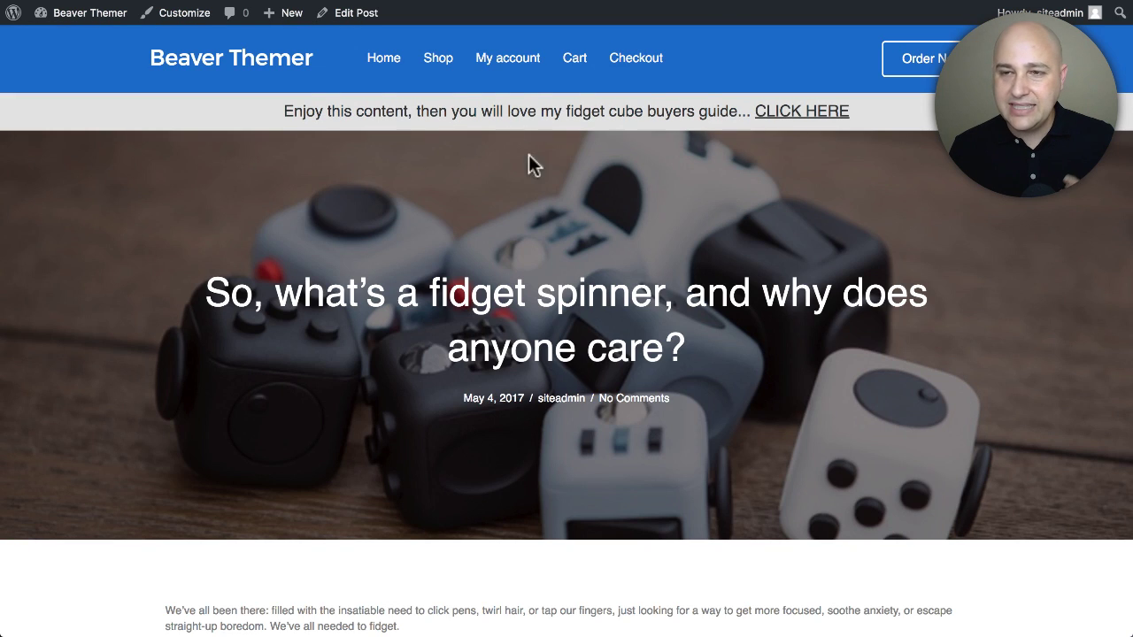
pyautogui.scroll(-5, 530, 167)
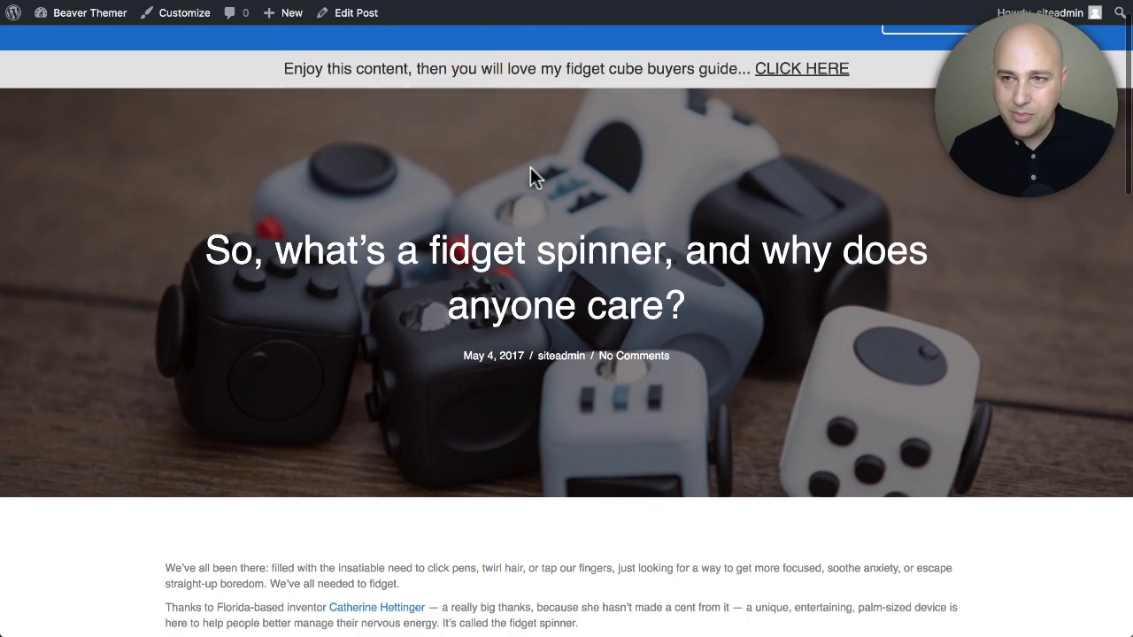
pyautogui.scroll(3, 532, 170)
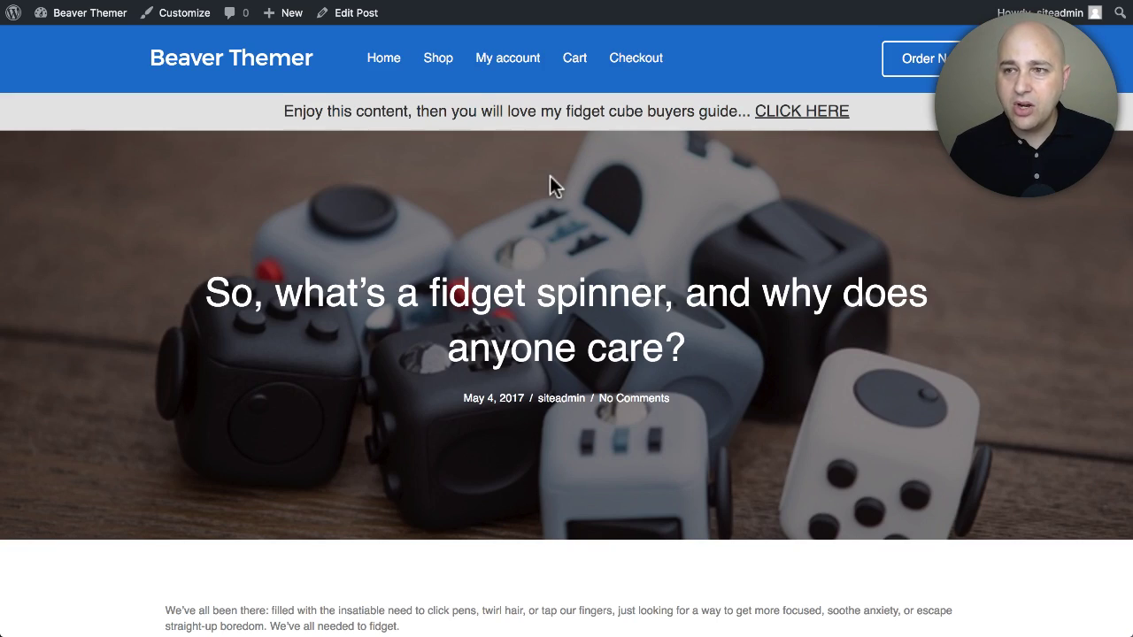
pyautogui.scroll(-10, 549, 177)
pyautogui.scroll(-5, 549, 175)
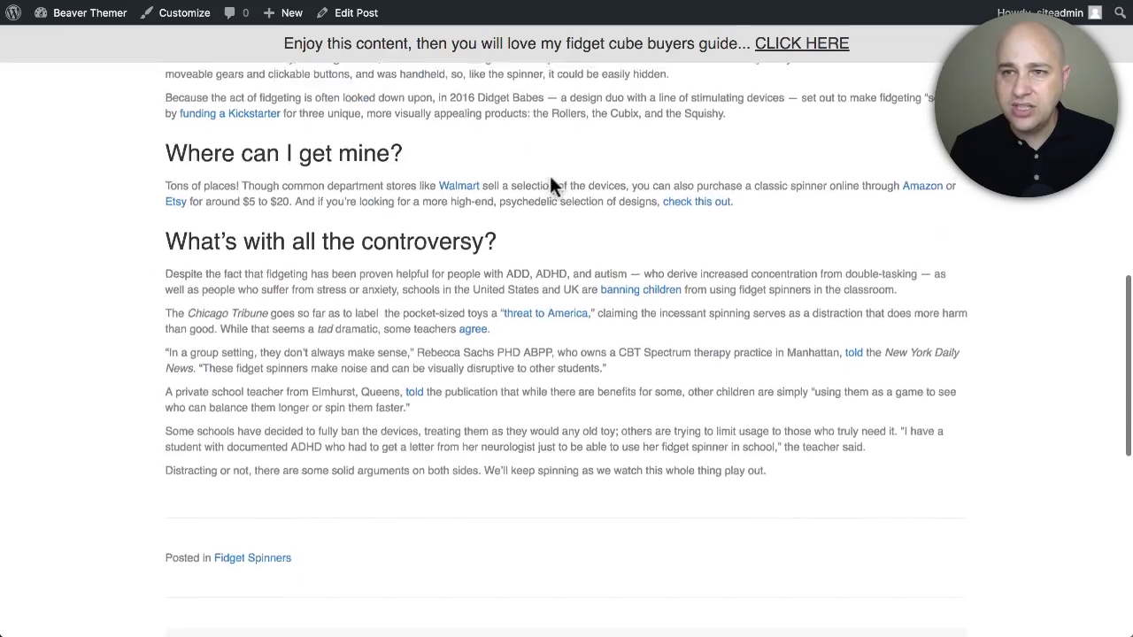
pyautogui.scroll(15, 549, 175)
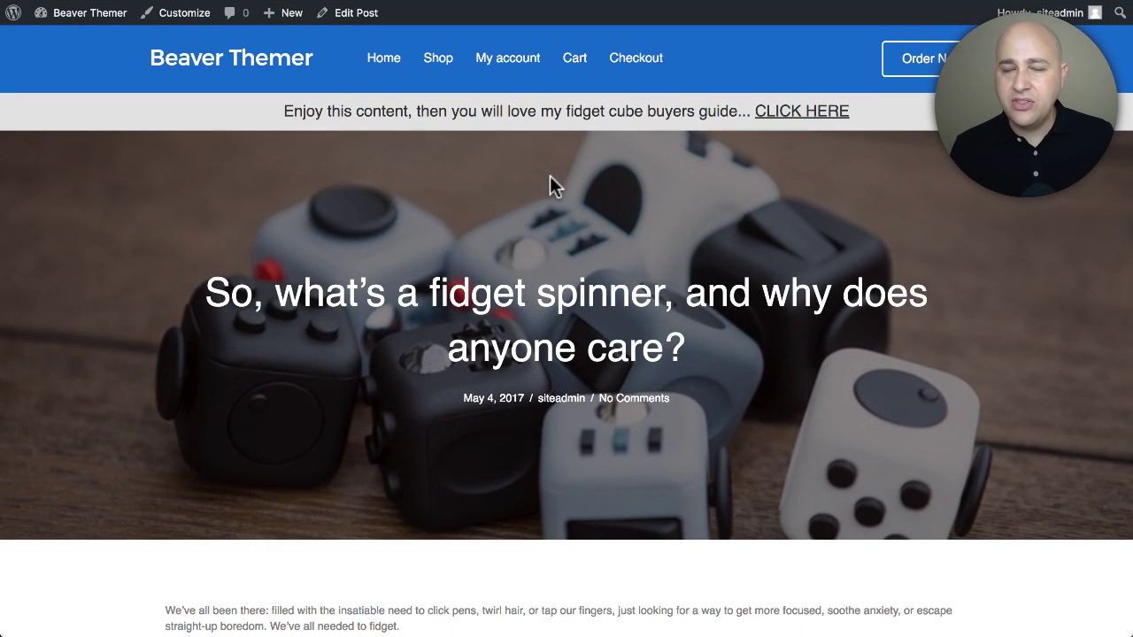